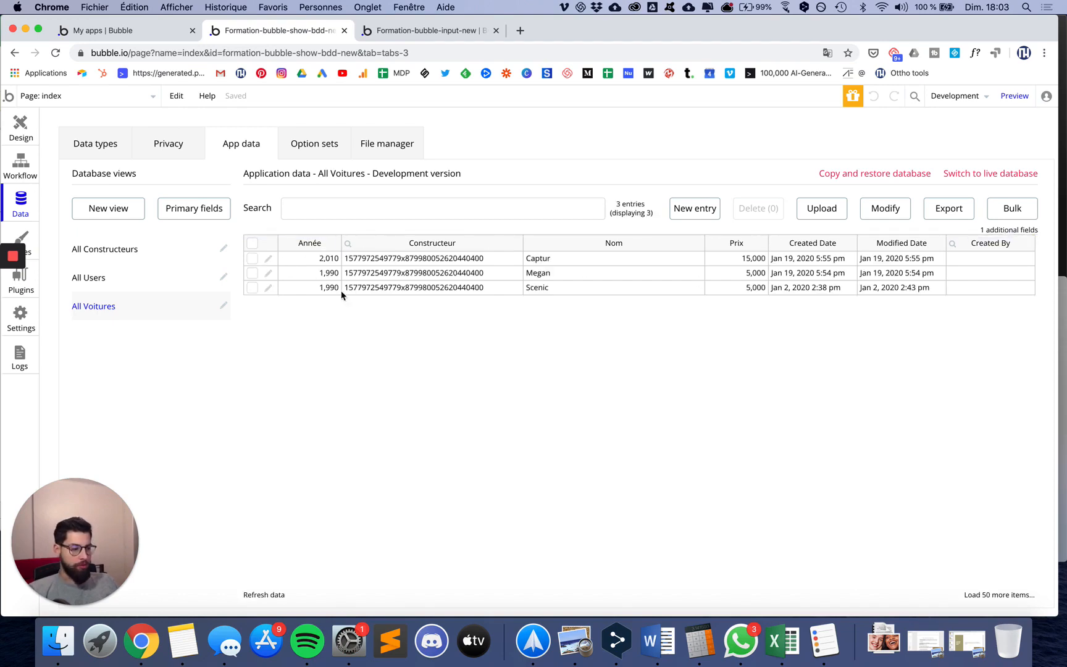
Step: Review the slides on displaying data and listing it with a repeating group, alongside the Voitures records in the app's database
key(ctrl+Left)
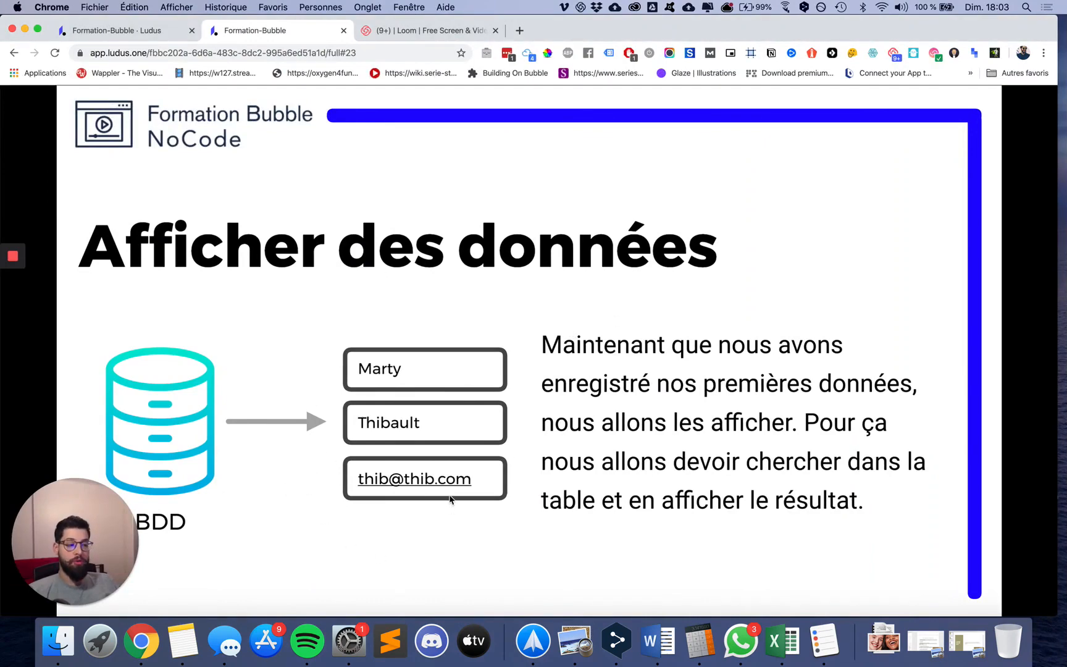
key(Right)
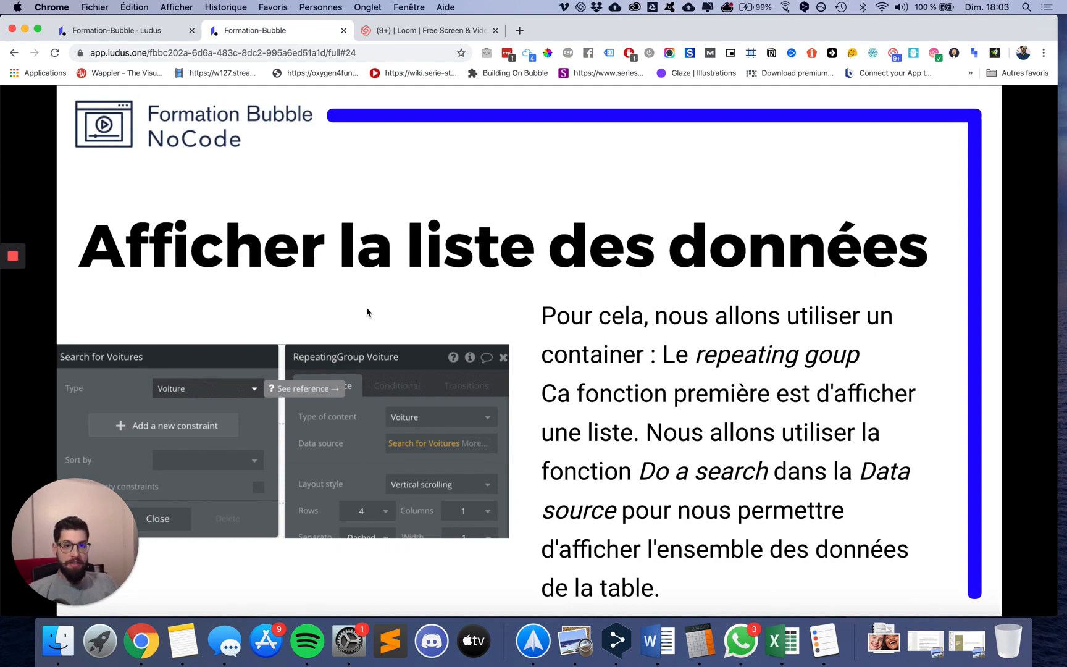
key(ctrl+Right)
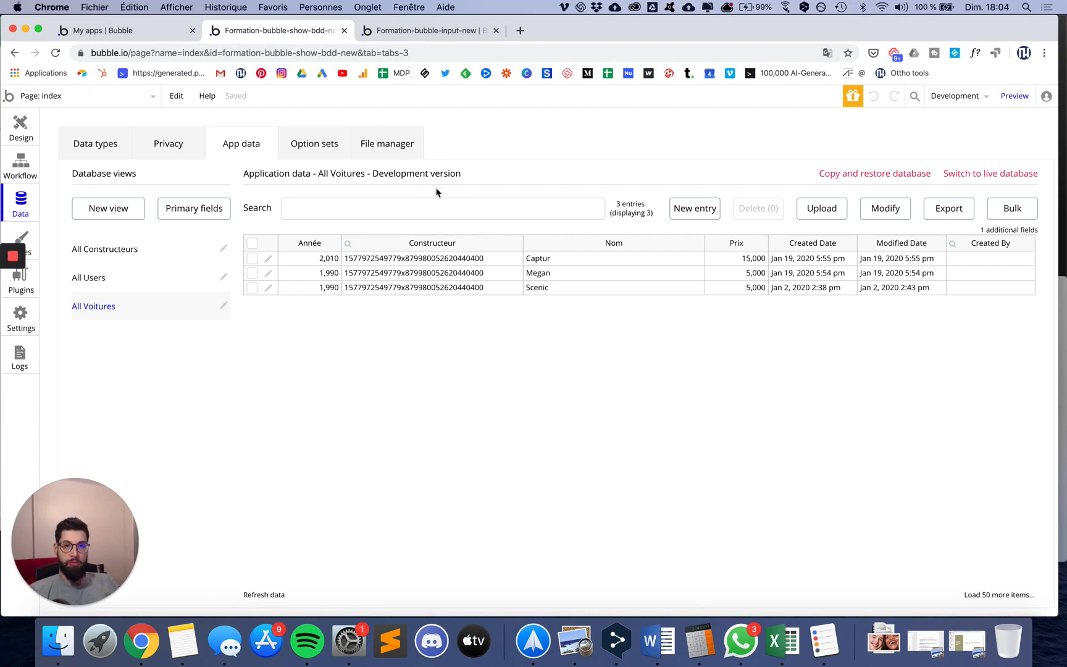
key(ctrl+Left)
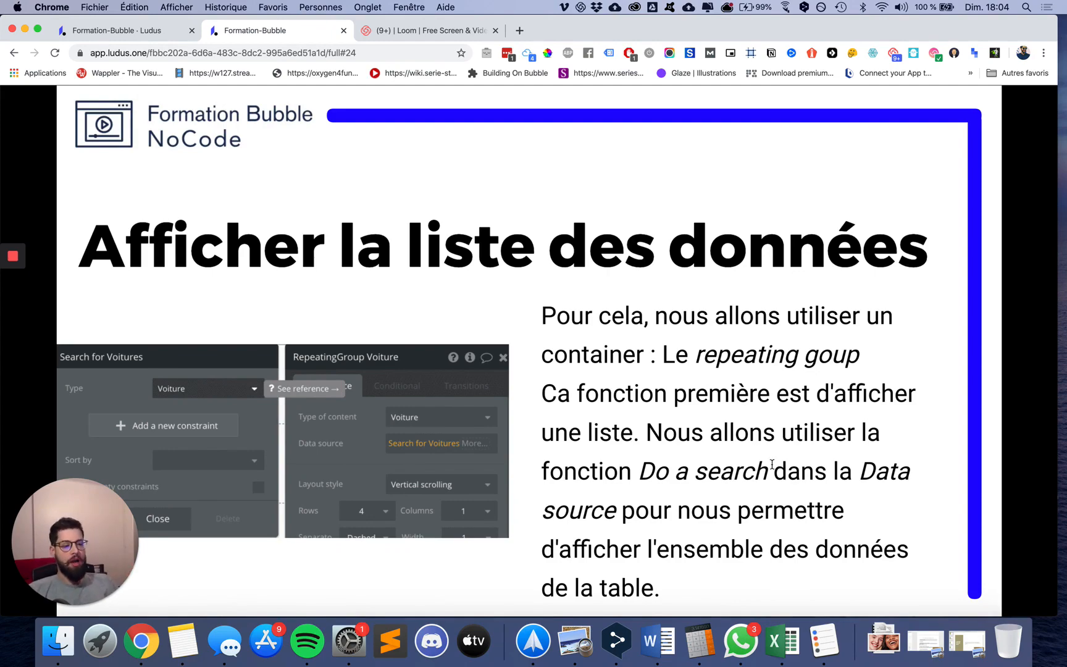
key(ctrl+Right)
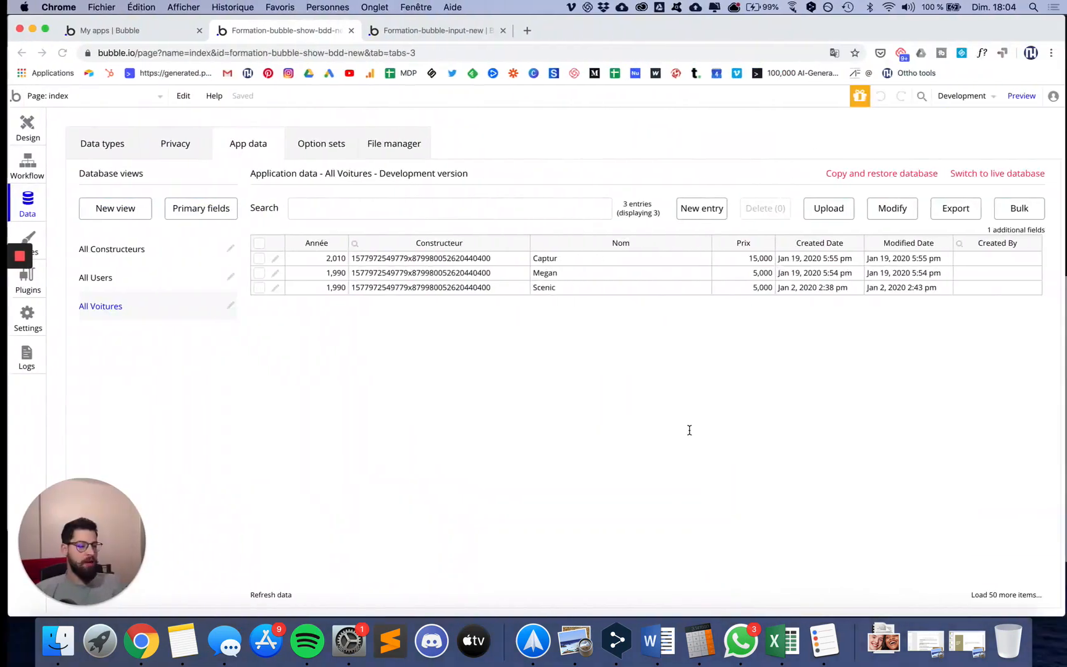
Step: Open the design view of the index page and close the browser tab of the Formation-bubble-input-new app
click(20, 126)
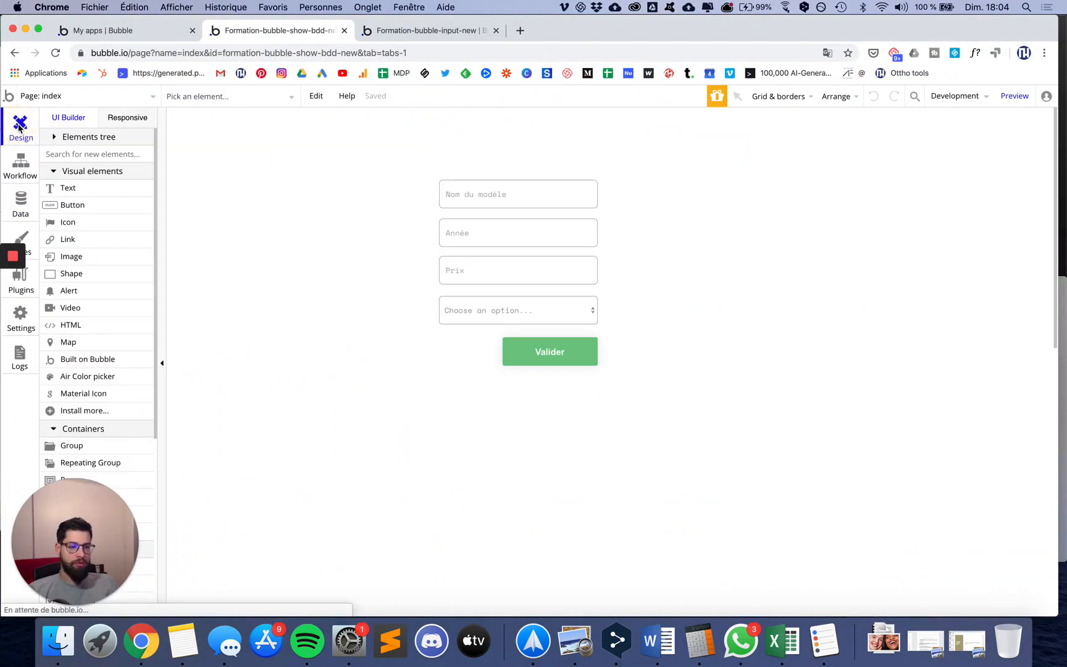
click(384, 32)
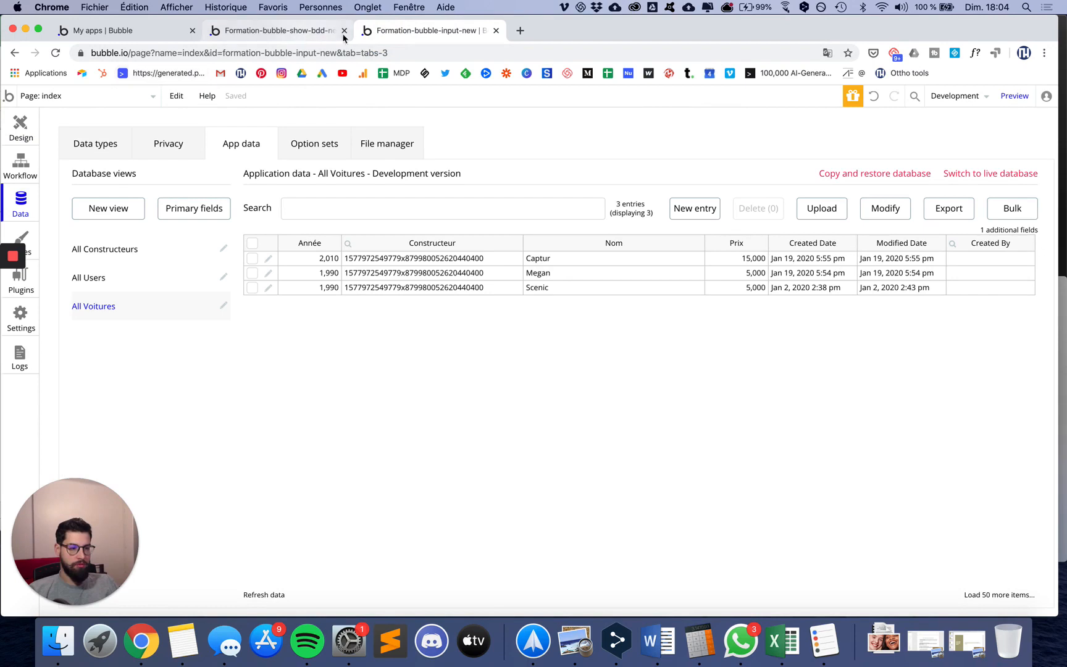
click(495, 31)
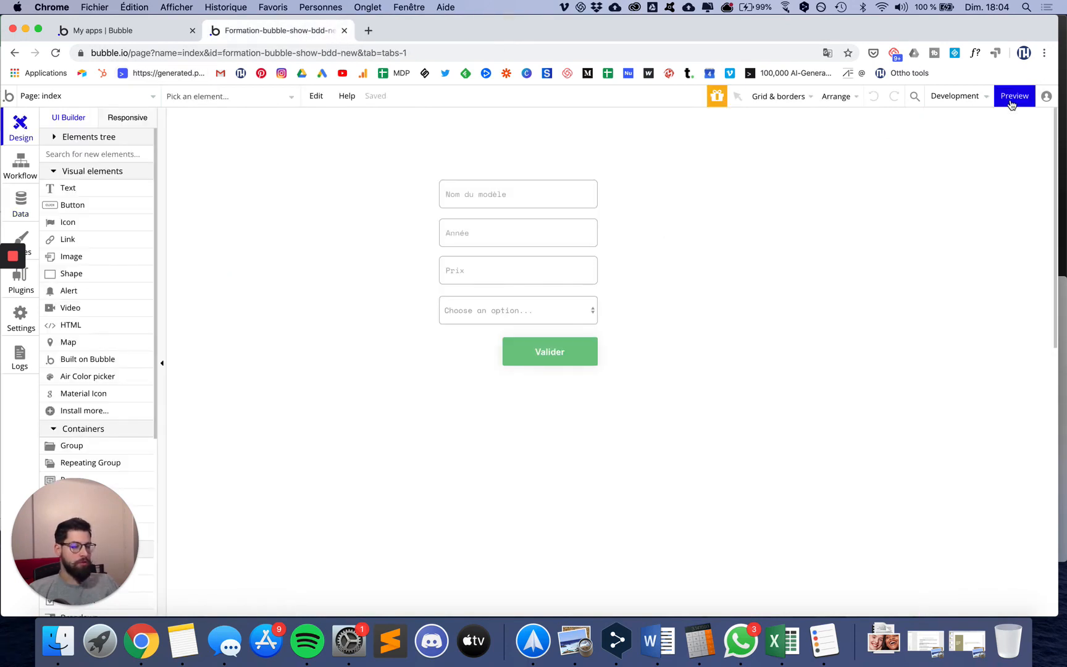
Step: Move the whole input form, including the Valider button, to the upper-left area of the index page
drag(394, 145, 483, 333)
click(573, 353)
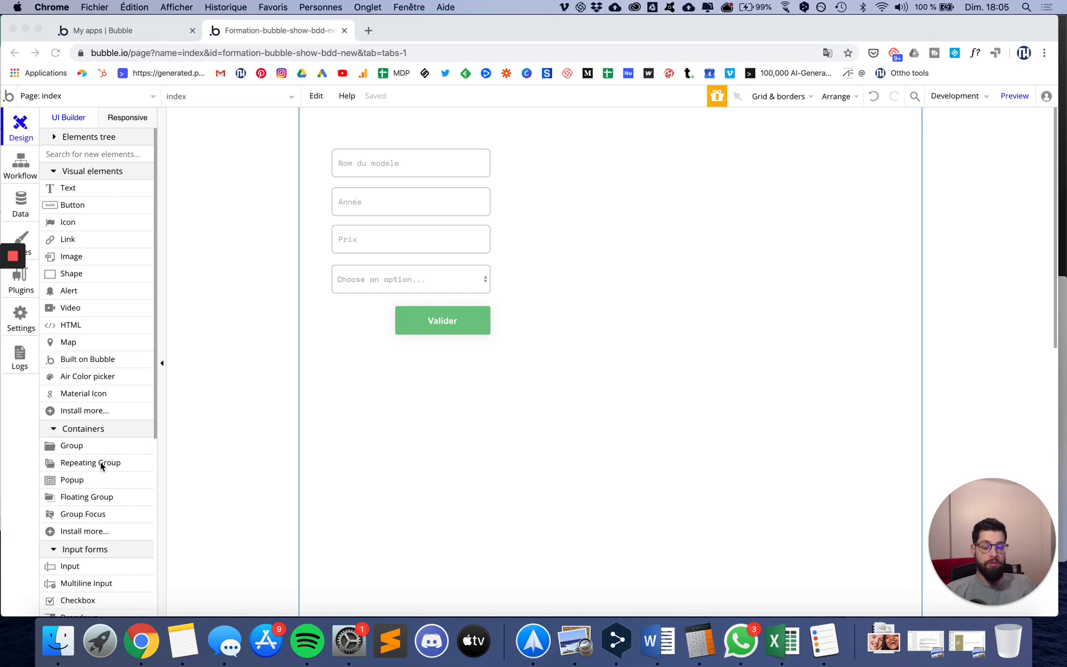
Step: Add a repeating group to the right of the form and align its upper edge with the Nom du modèle field
click(89, 461)
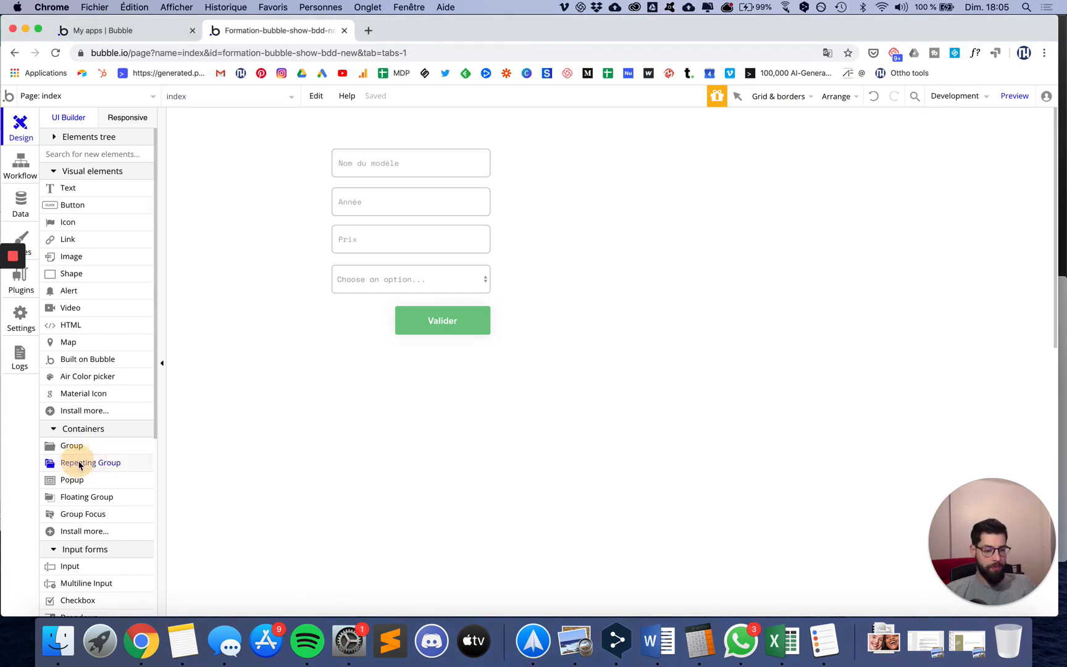
click(583, 229)
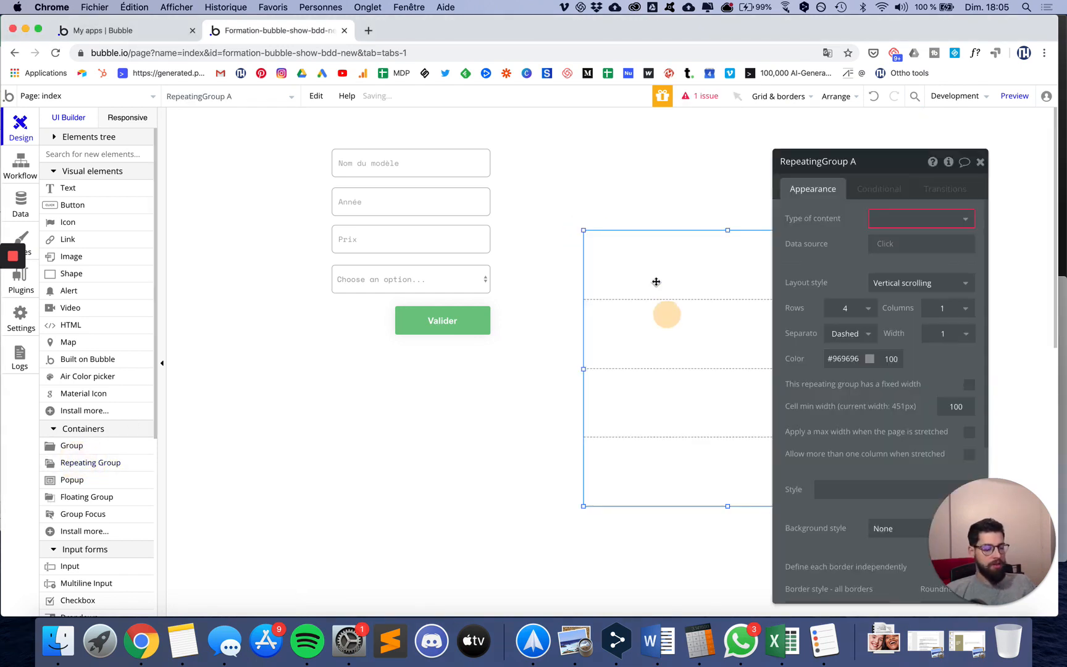
drag(667, 312, 606, 241)
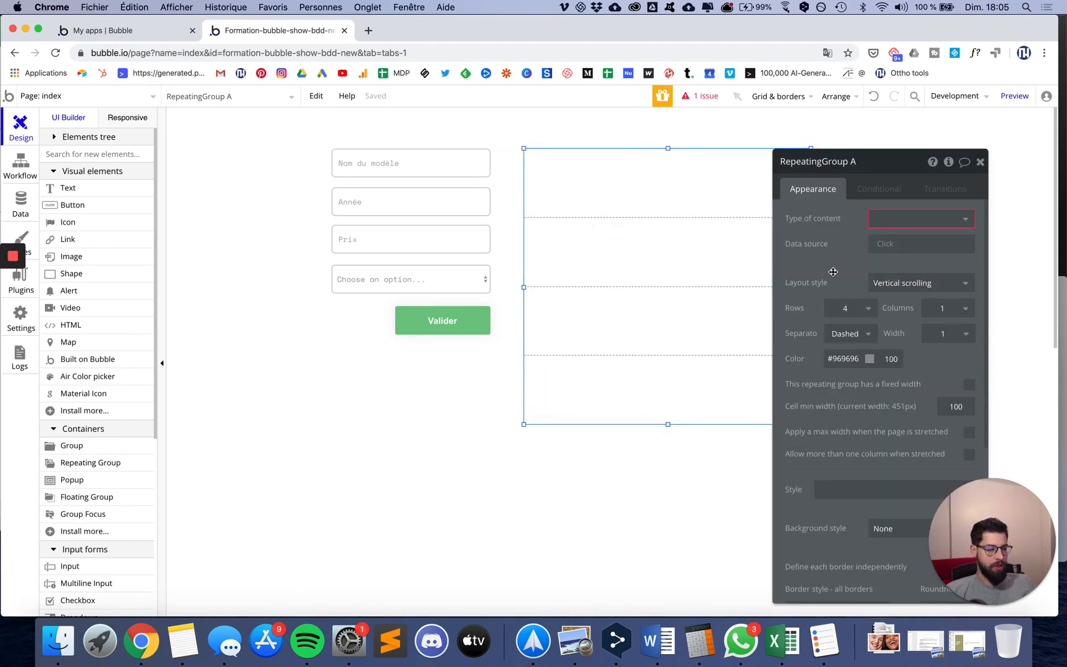
Step: Try the repeating group with 2 and 3 rows and with 2 columns, returning it to 4 rows and 1 column
click(858, 308)
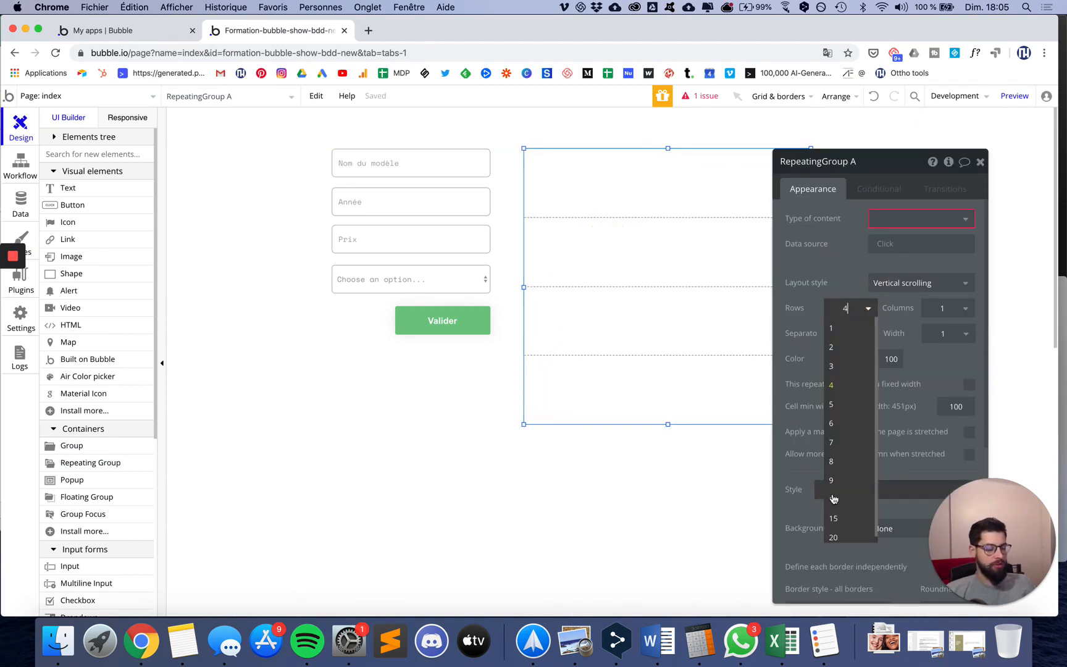
click(831, 347)
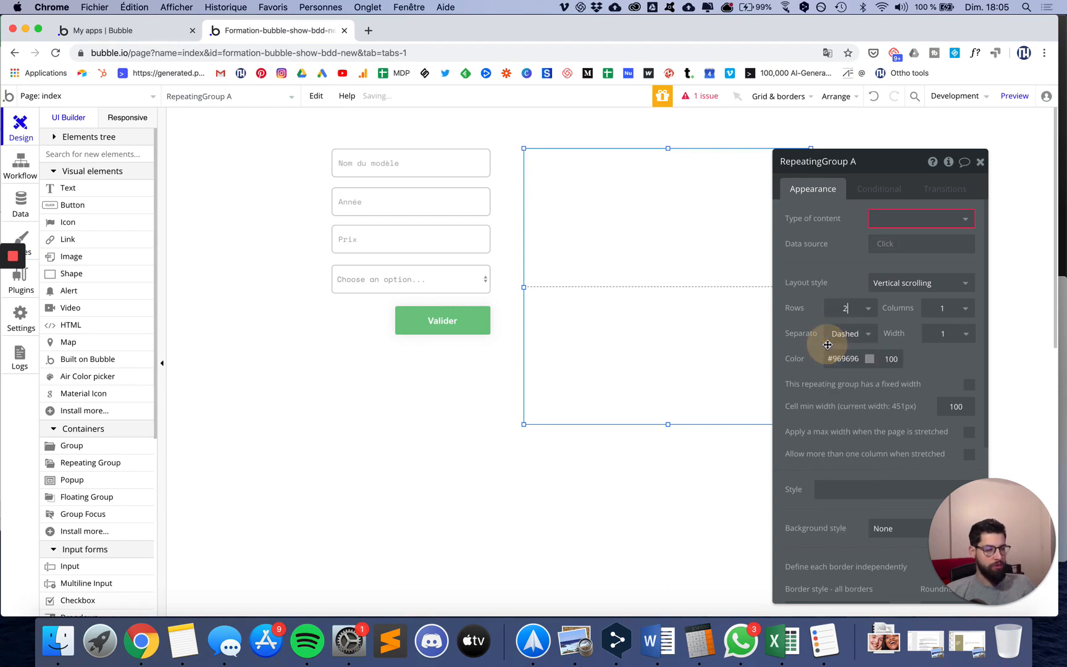
click(860, 312)
click(833, 366)
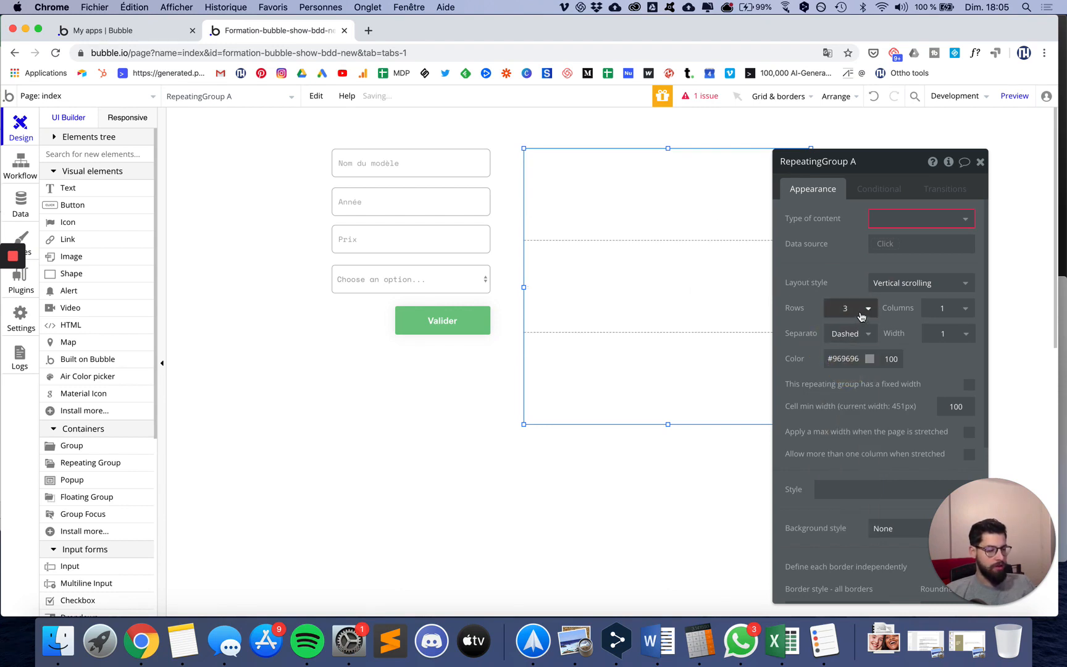
click(964, 319)
click(926, 349)
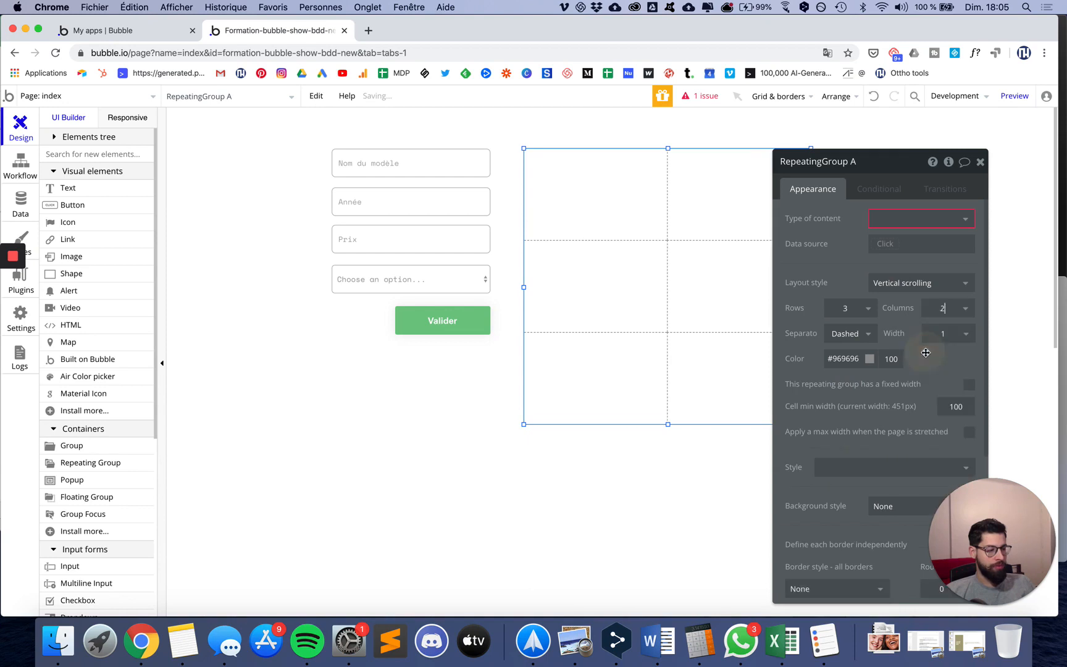
click(847, 308)
click(832, 385)
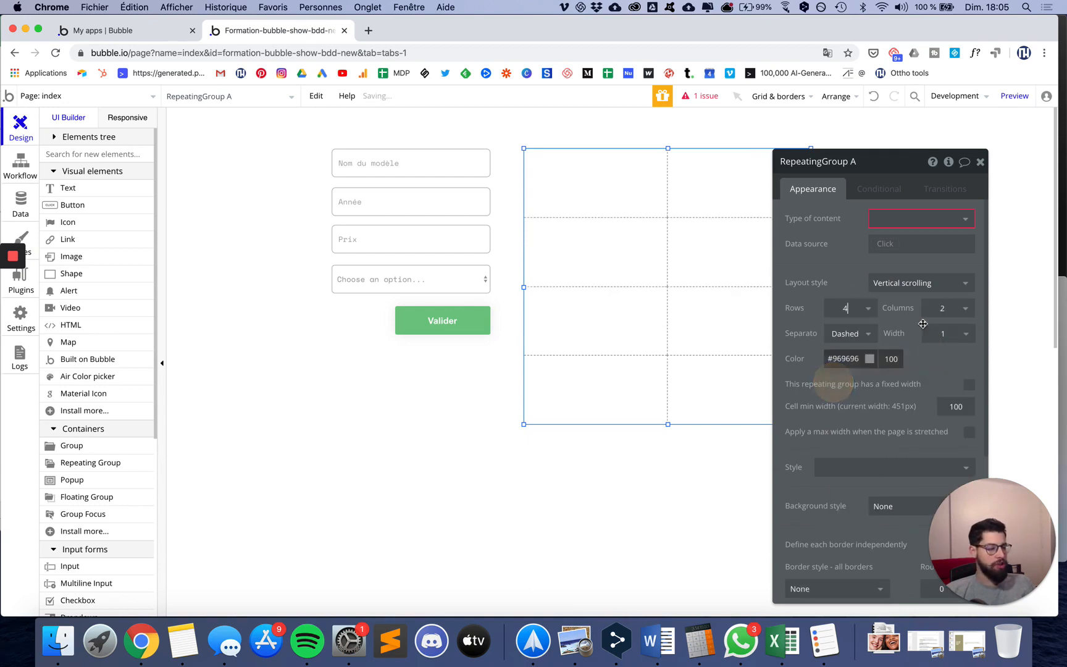
click(964, 311)
click(951, 338)
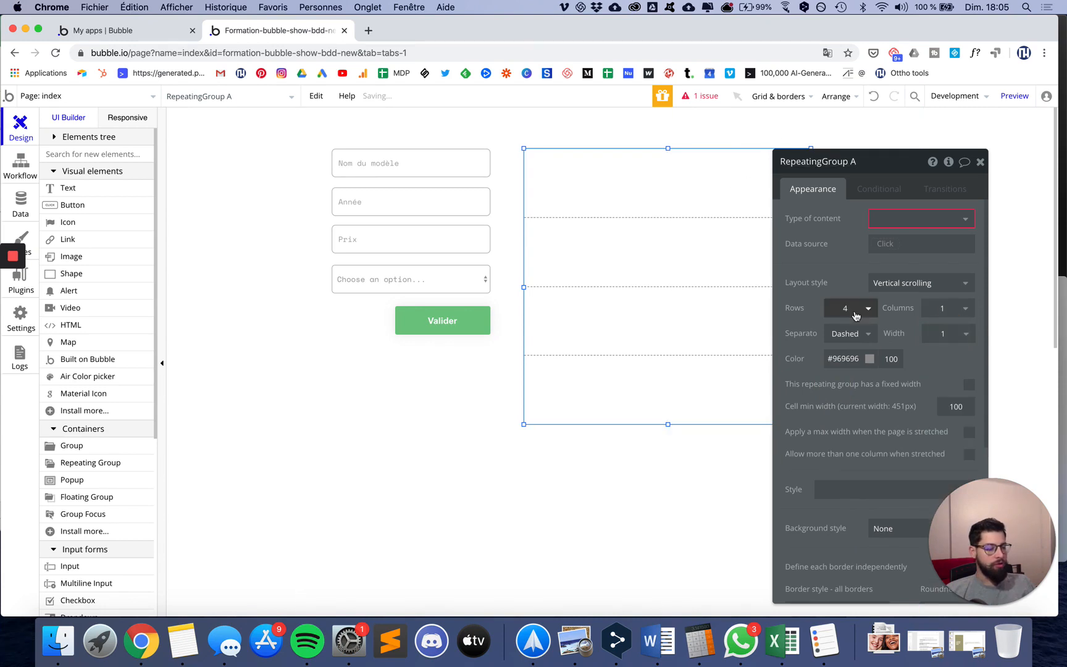
Step: Shorten the repeating group from its lower edge and set its type of content to Voiture
drag(668, 425, 668, 371)
click(902, 216)
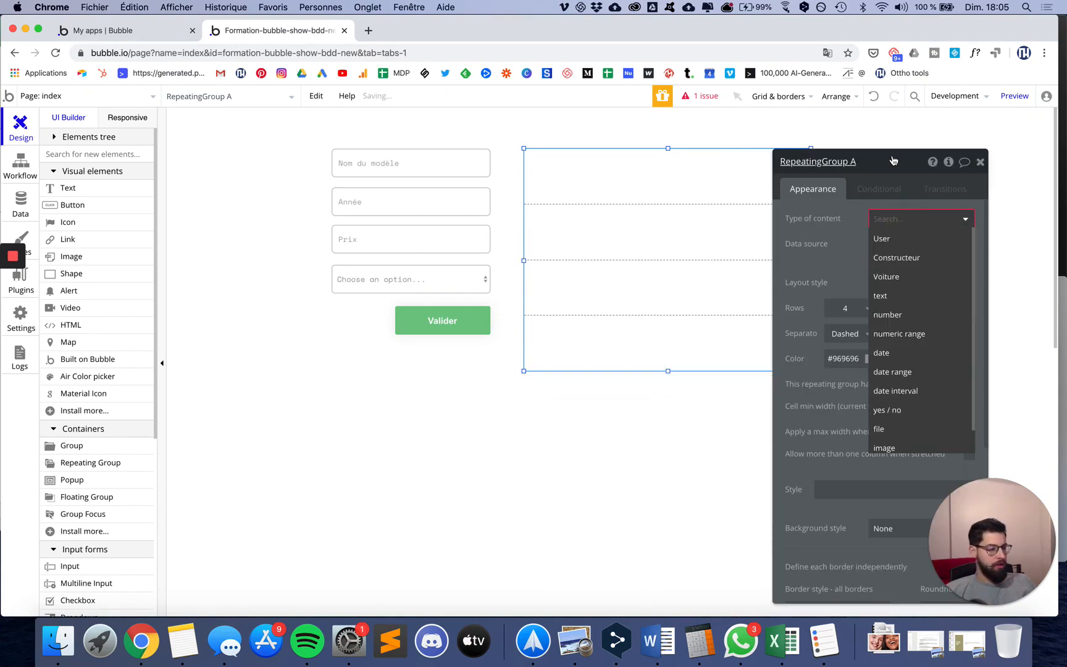
click(810, 217)
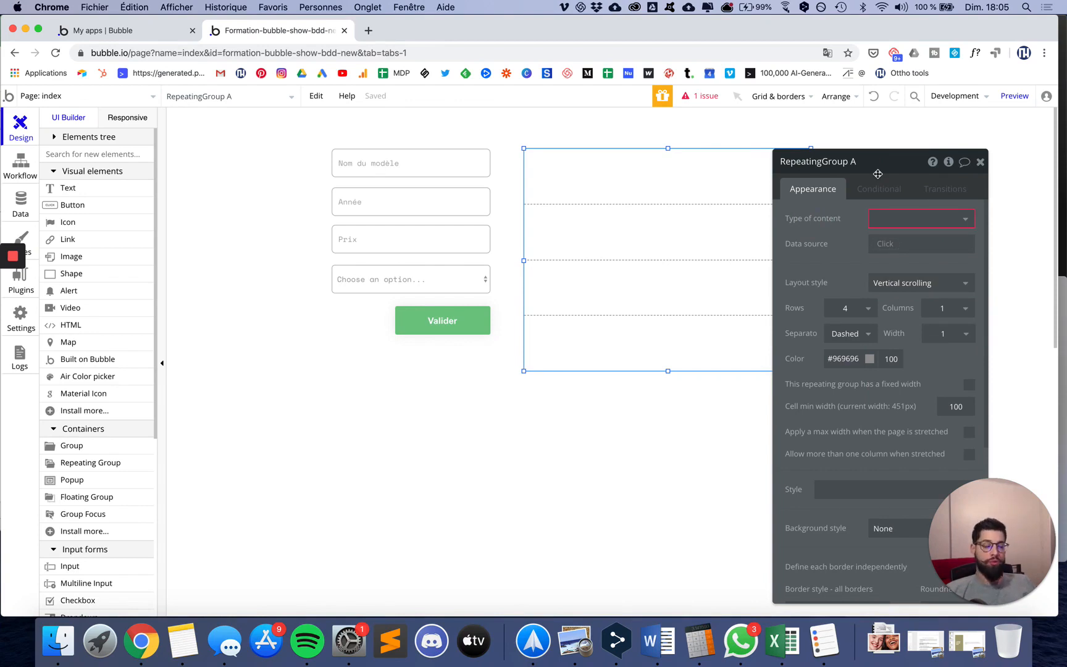
click(921, 216)
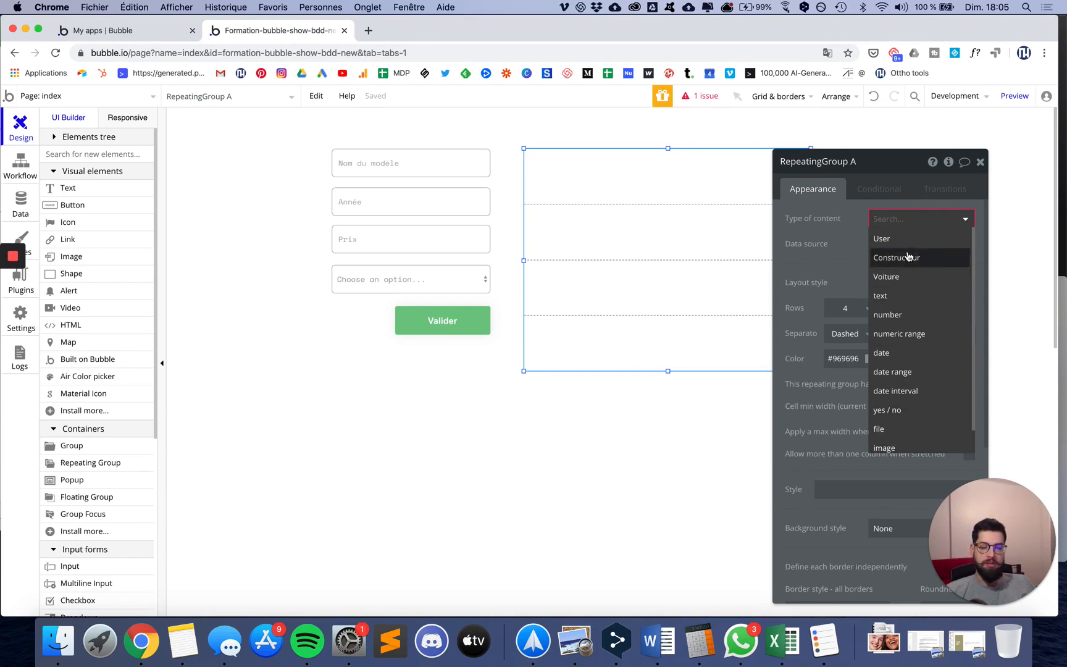
click(902, 276)
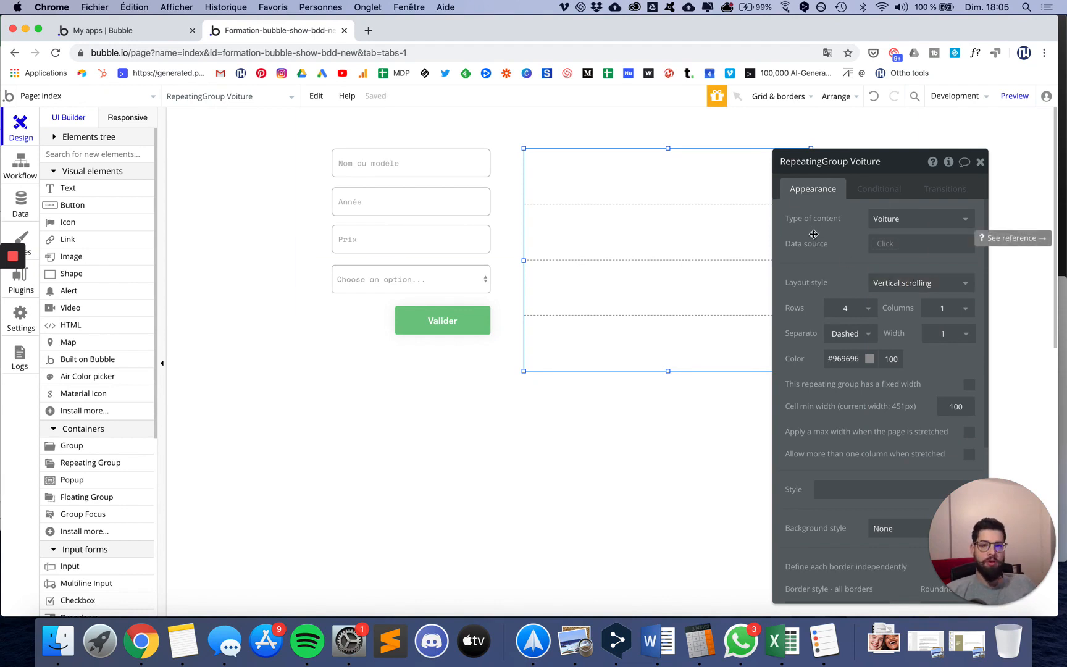
Step: Set the repeating group's data source to a search for the Voiture type without constraints
click(885, 248)
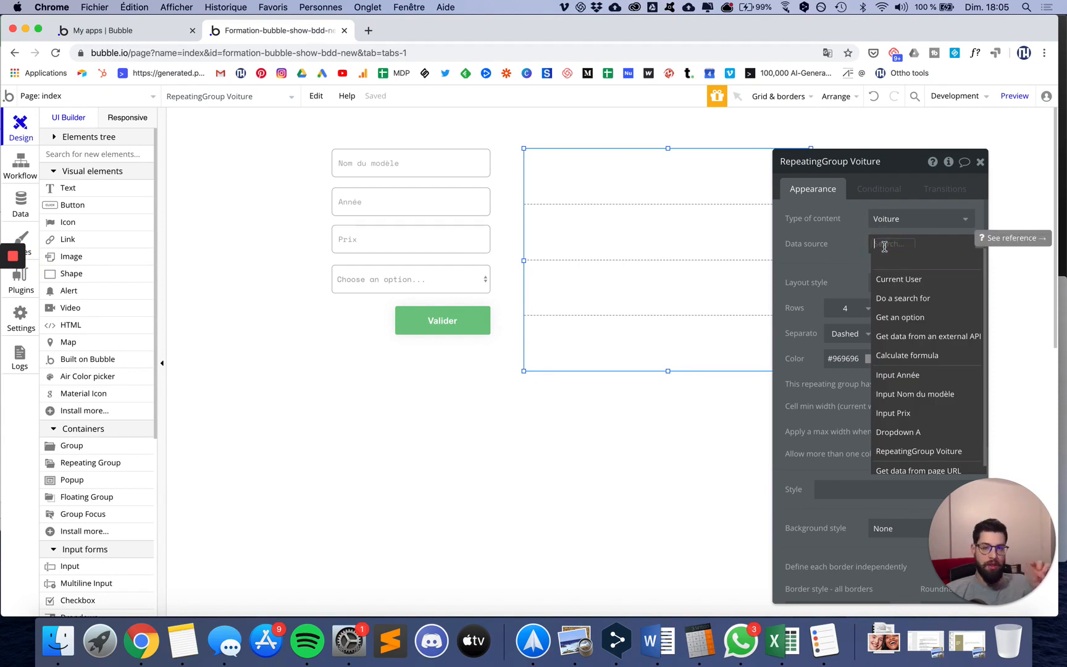
click(900, 298)
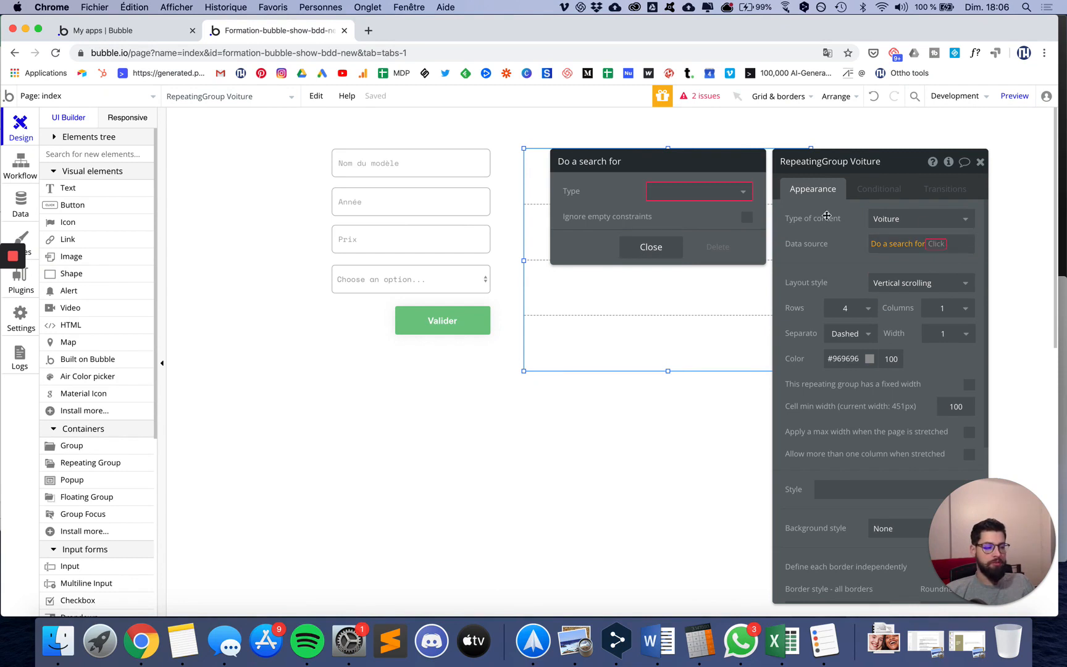
click(699, 198)
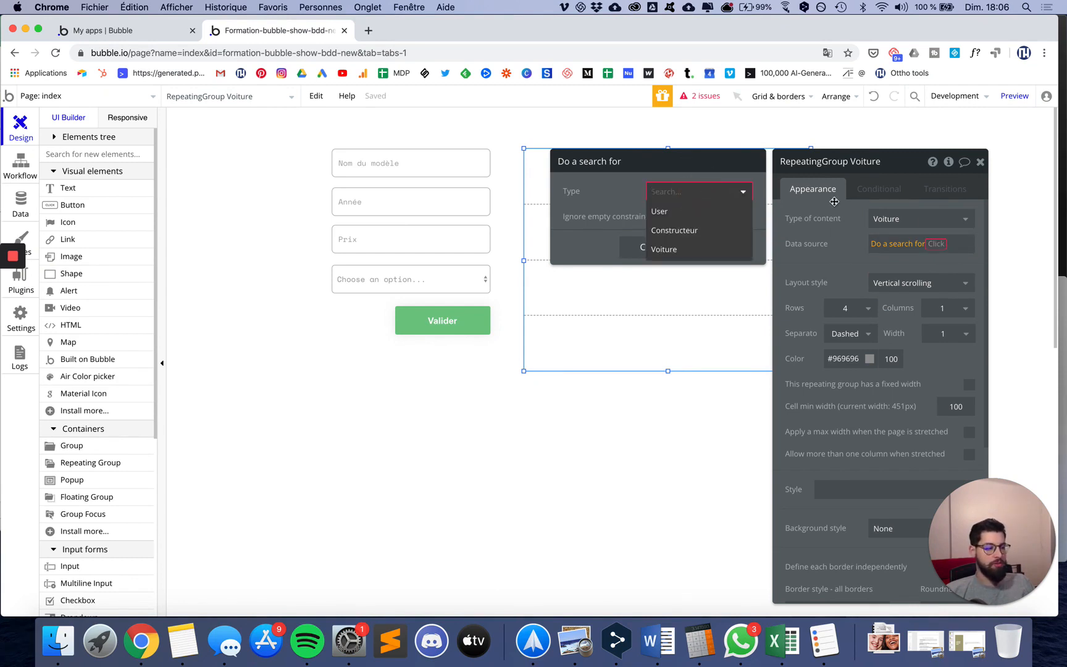
click(661, 250)
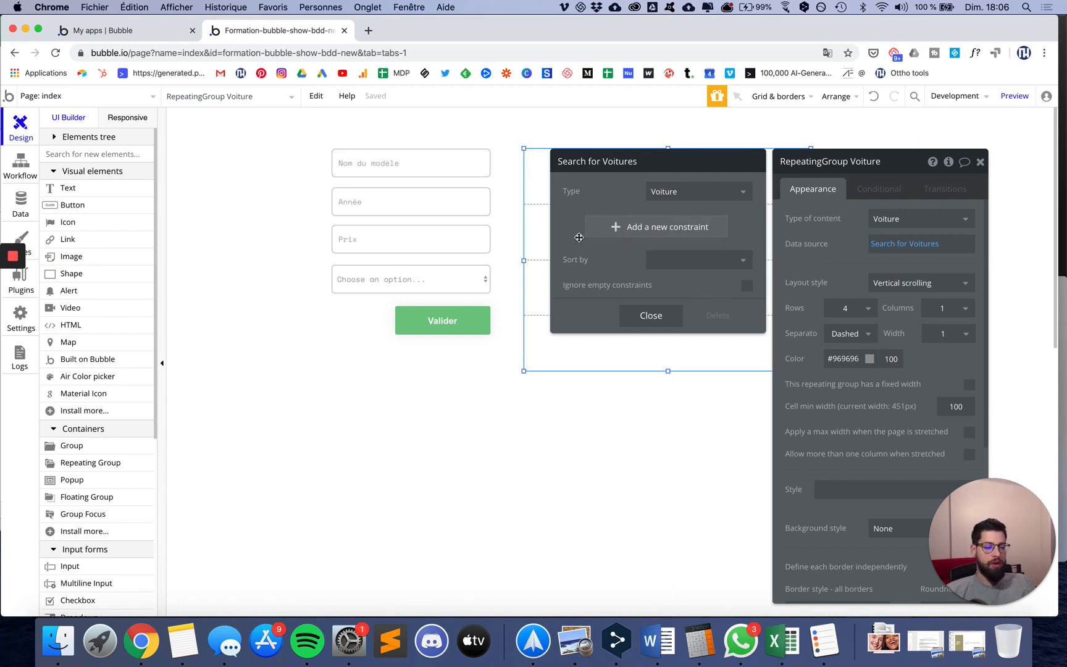
click(651, 316)
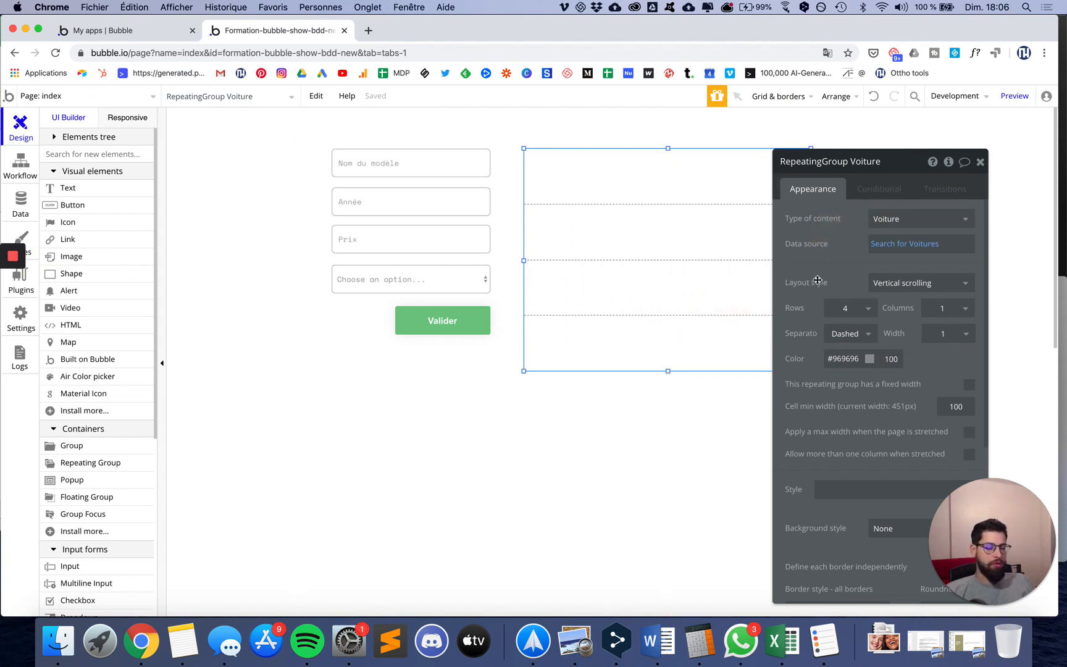
Step: Preview the page to check how the repeating group displays beside the form, and return to the editor
drag(897, 167, 924, 152)
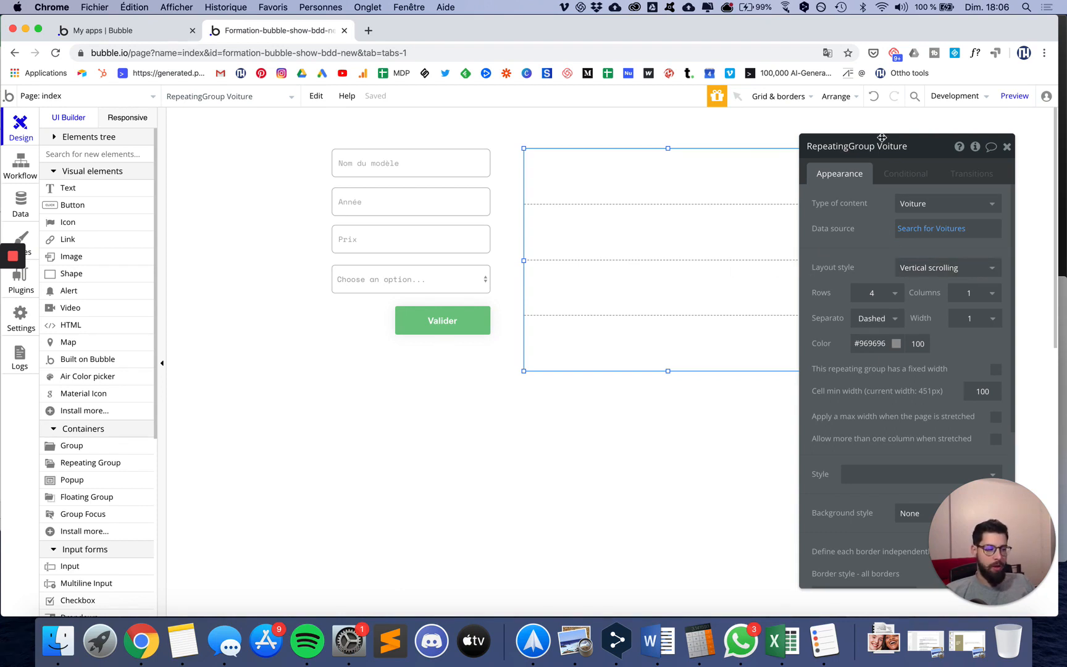
drag(915, 147, 935, 142)
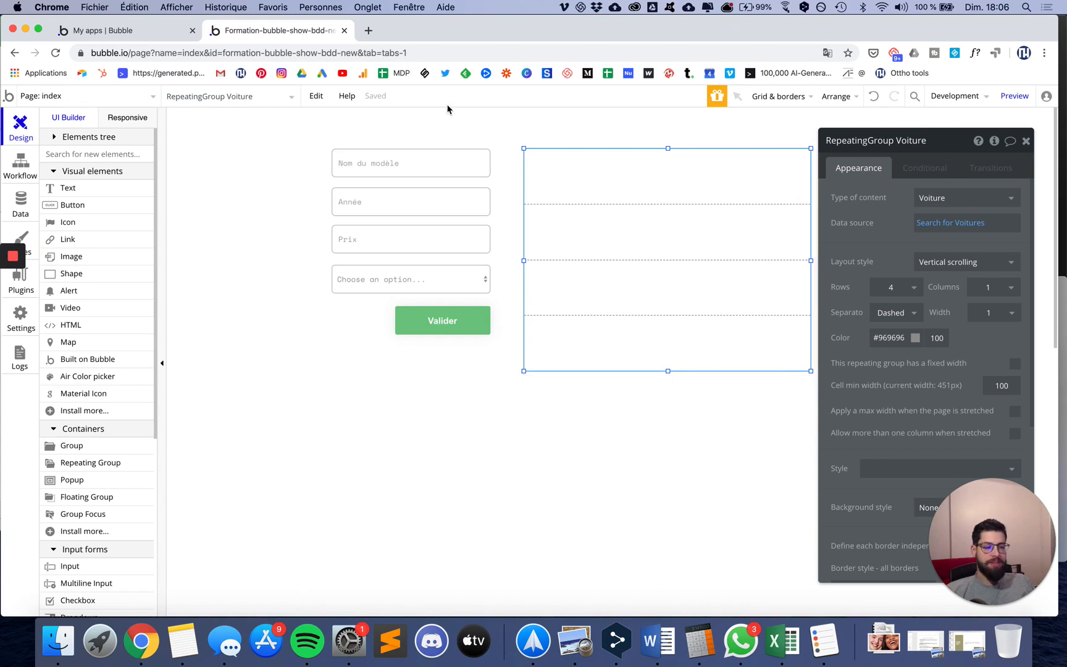
click(1014, 96)
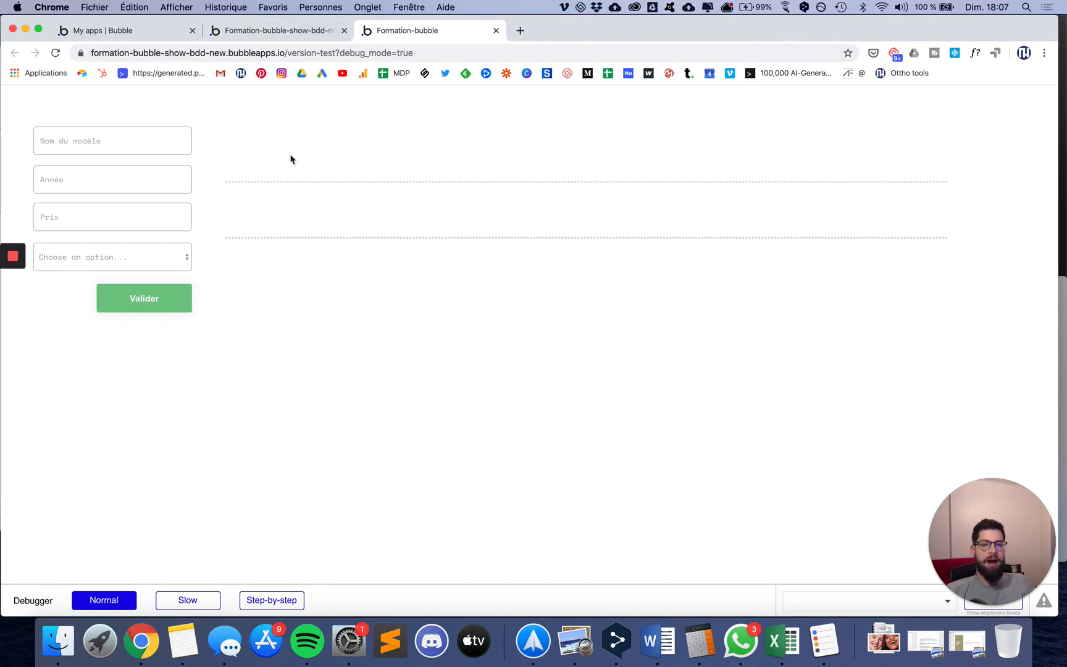
click(277, 34)
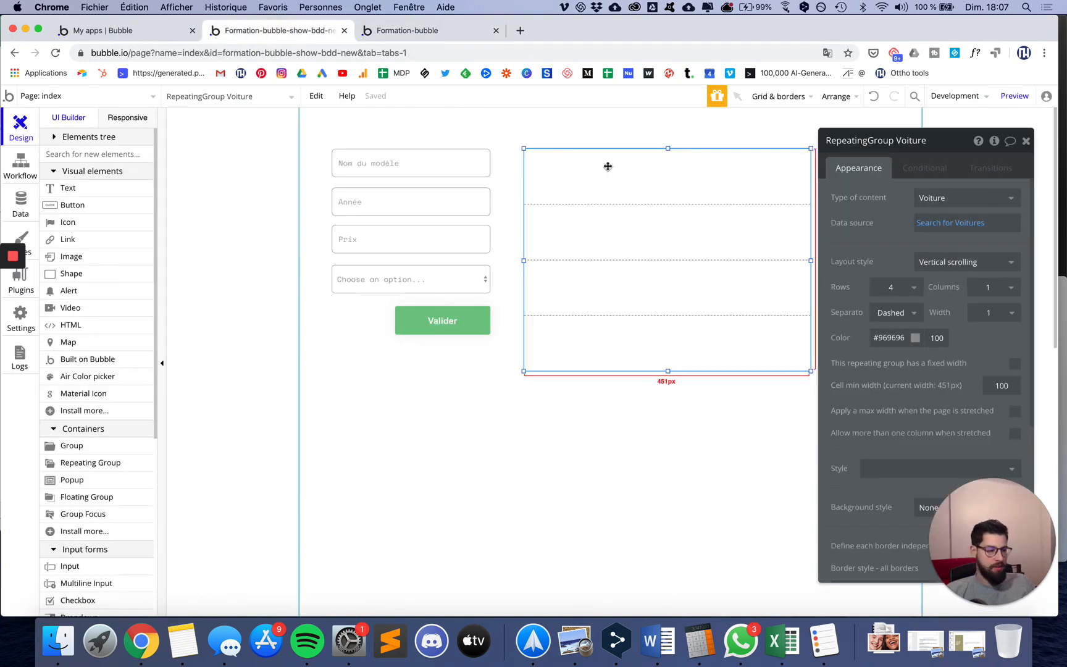
Step: Shift the repeating group slightly to the left and turn off the parallax effect of the index page
mouse_move(606, 171)
mouse_down()
mouse_move(591, 175)
mouse_move(600, 174)
mouse_up()
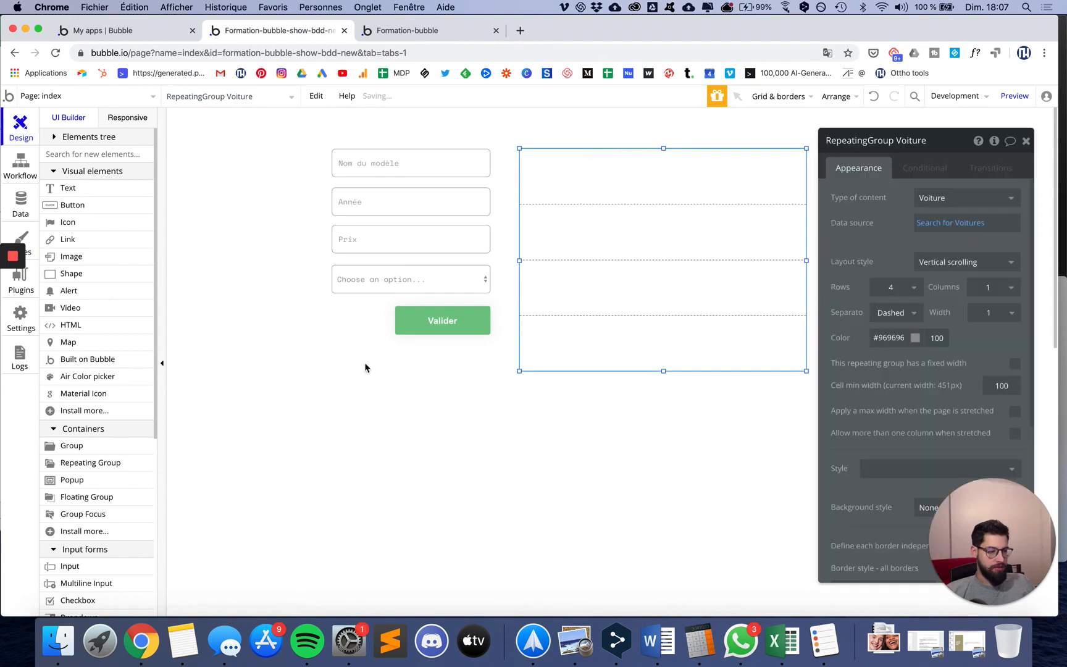
click(348, 455)
scroll(957, 370, down, 5)
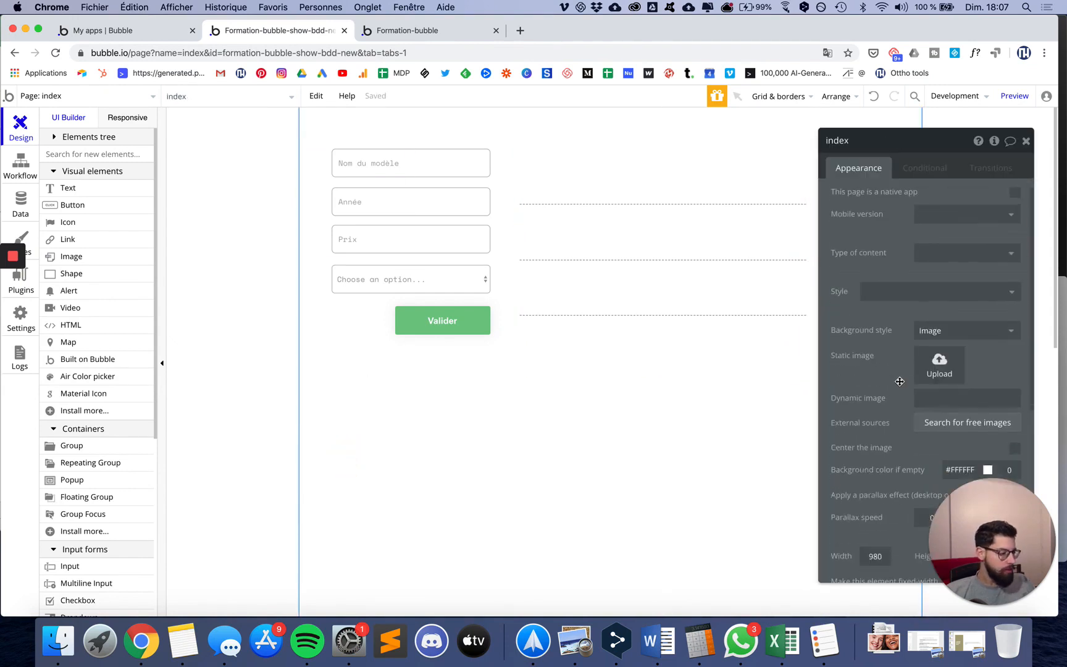
scroll(992, 328, down, 2)
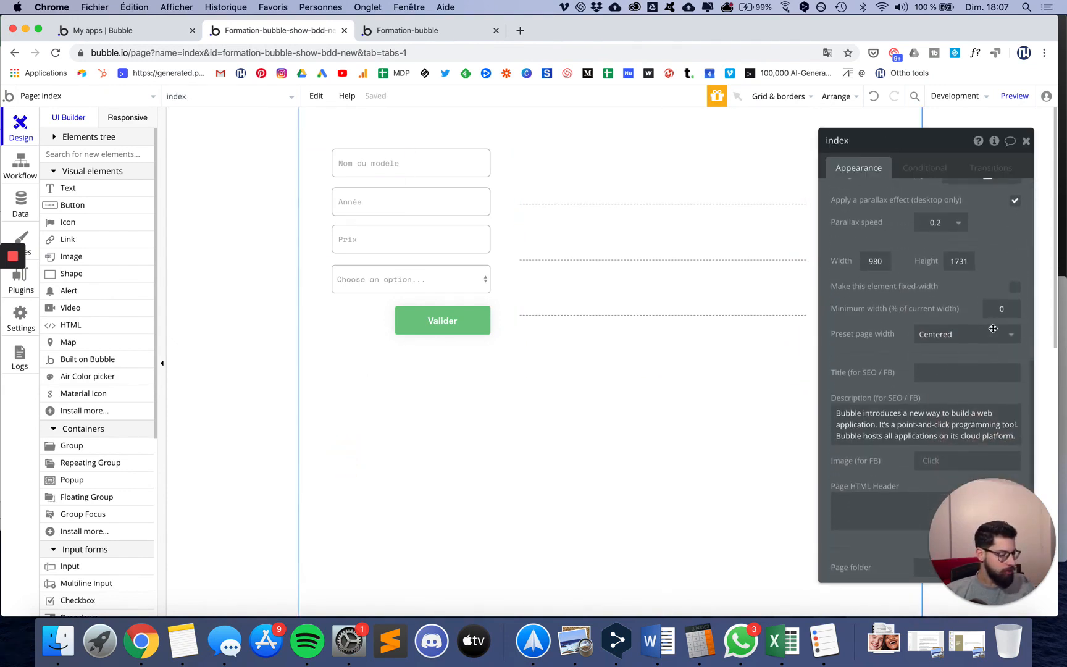
click(1014, 221)
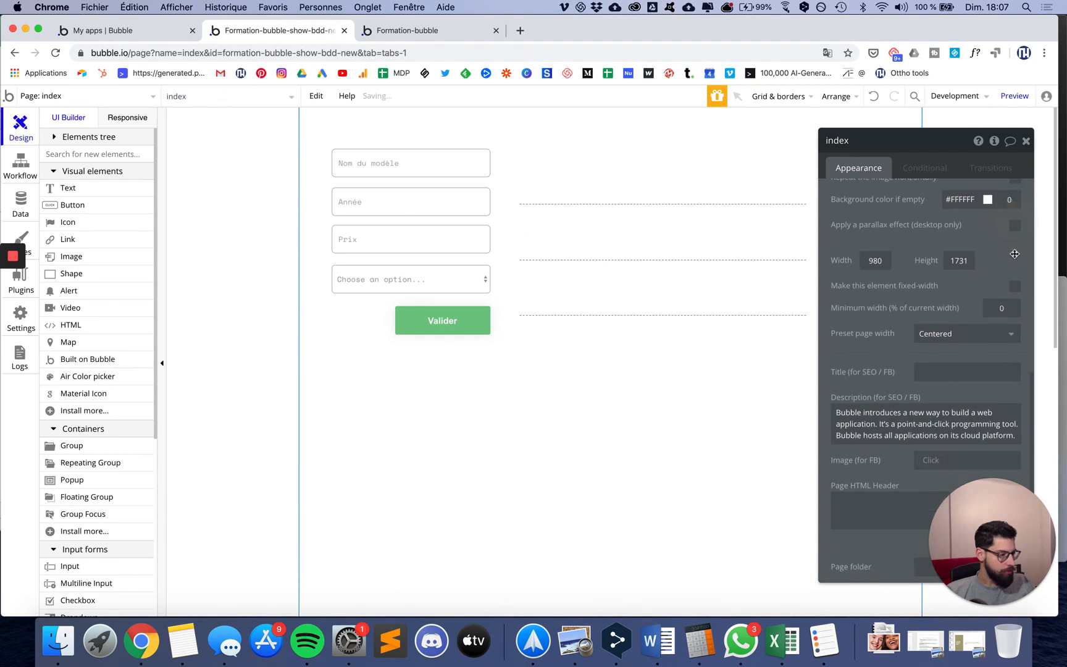
Step: Make the index page fixed-width, check the result in the page preview, and return to the editor
click(1015, 288)
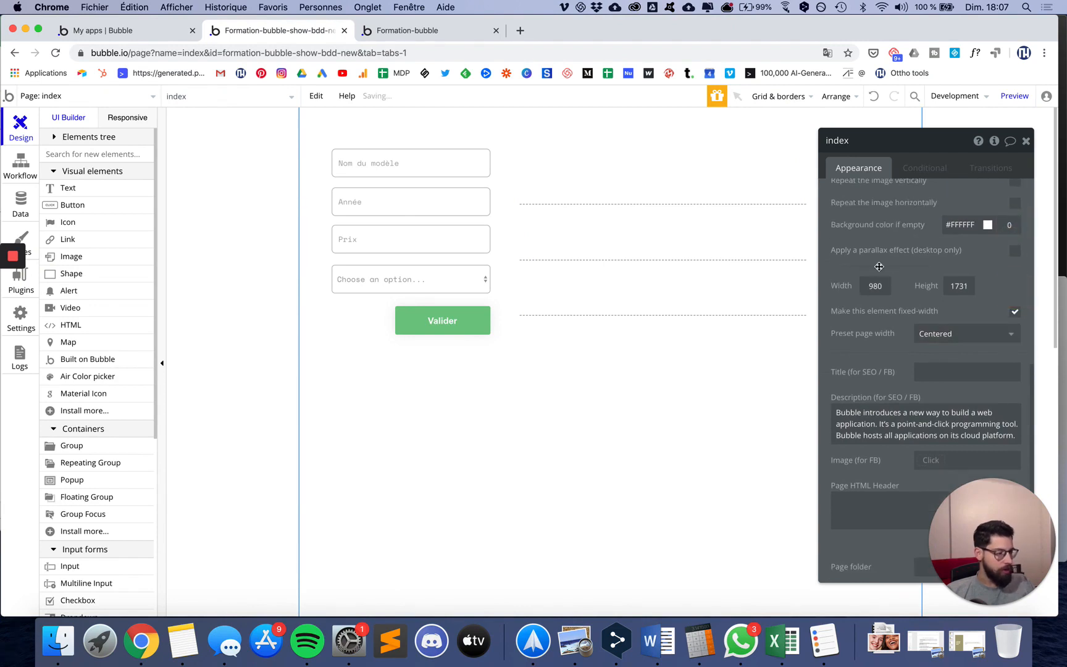
click(432, 30)
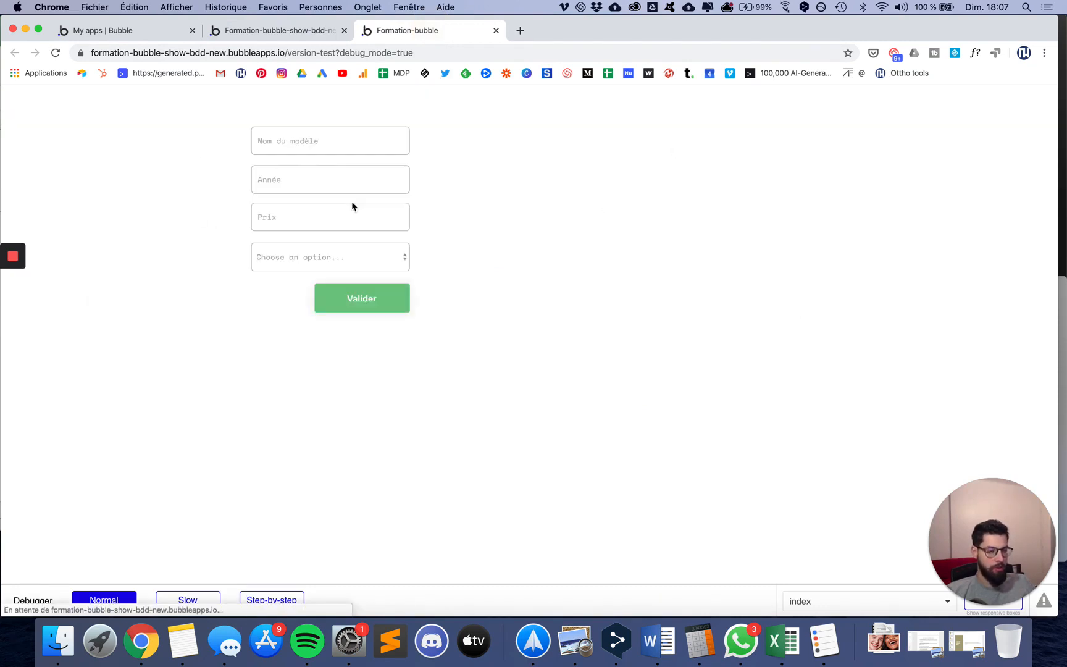
click(294, 31)
drag(906, 142, 935, 133)
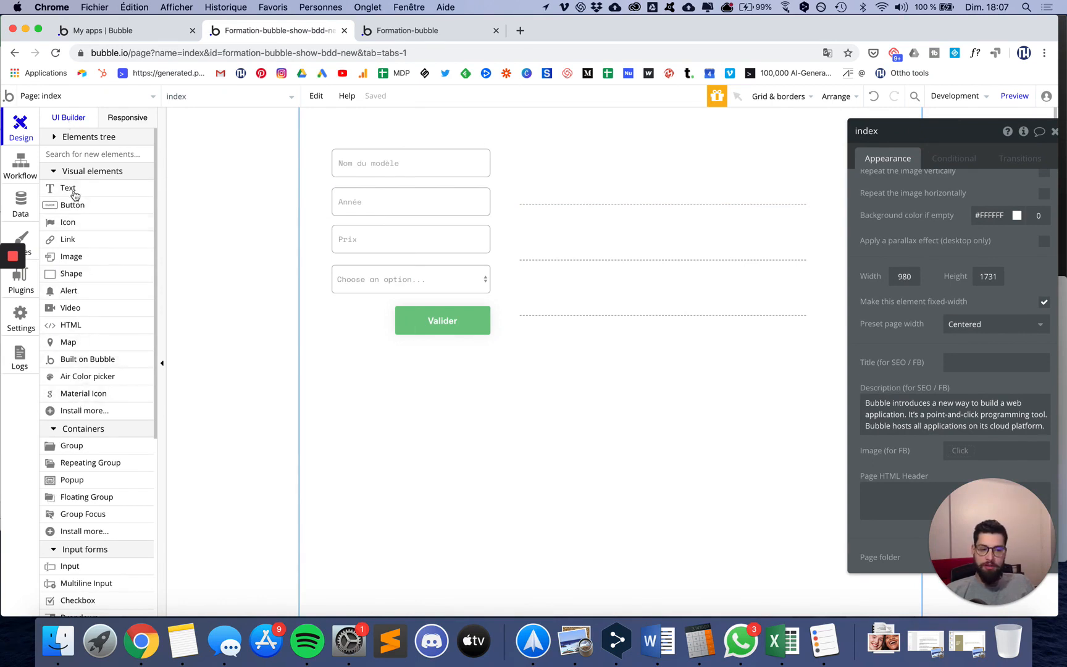
Step: Add a text element to the first cell of the repeating group and position it near the cell's upper-left corner
mouse_move(79, 192)
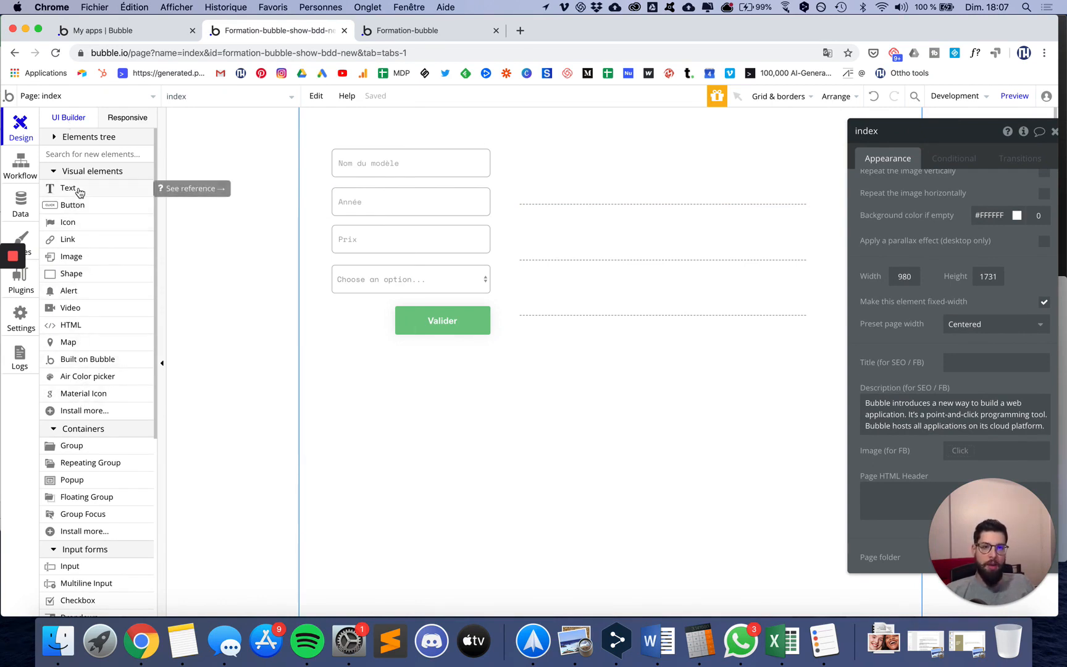
click(79, 192)
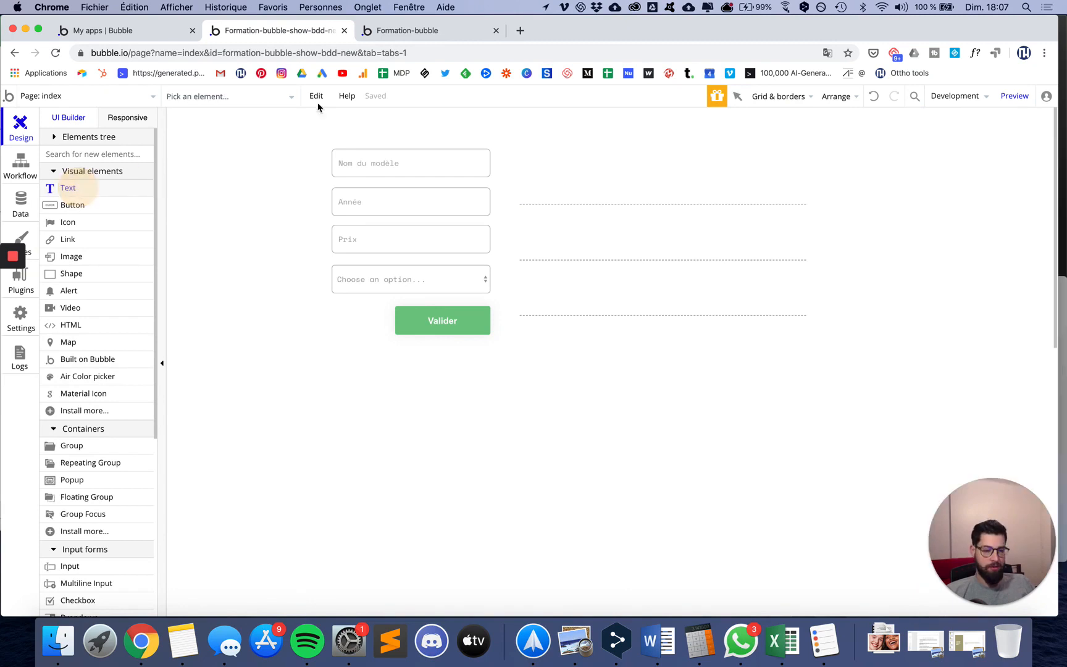
click(554, 173)
drag(603, 175, 577, 165)
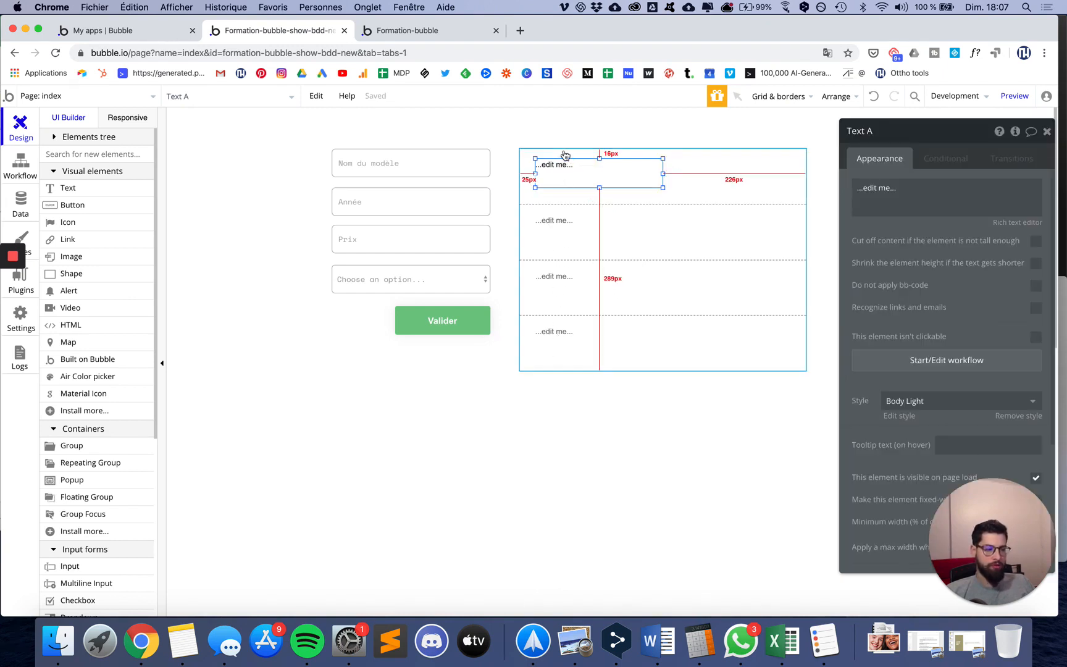
Step: Move the text element across the repeating group's left edge and back inside the first cell
drag(543, 167, 529, 169)
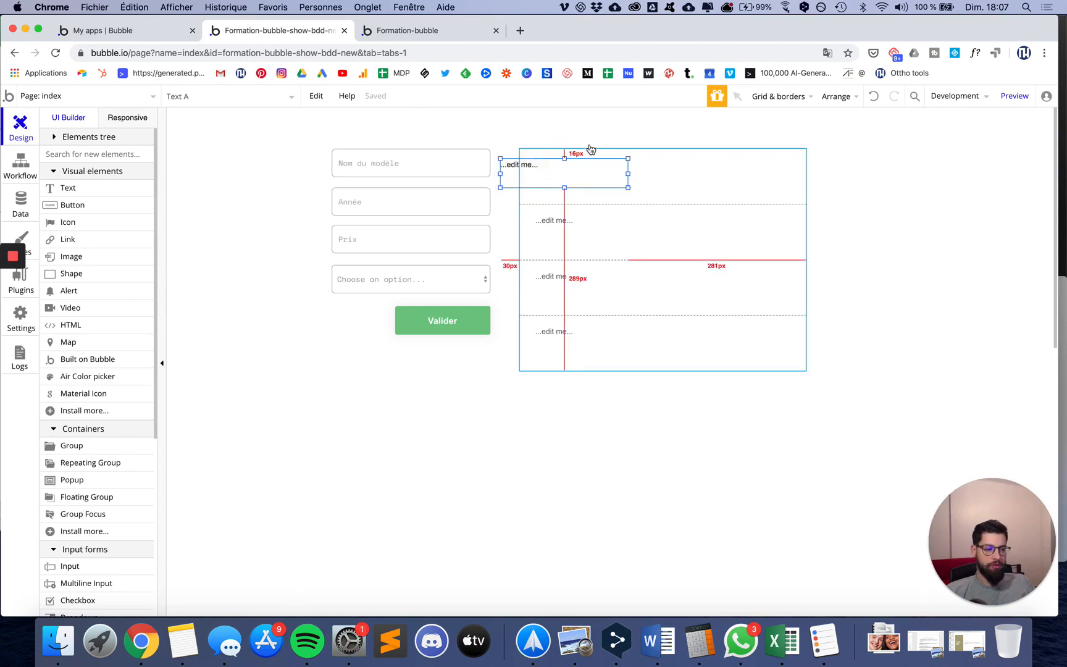
click(560, 327)
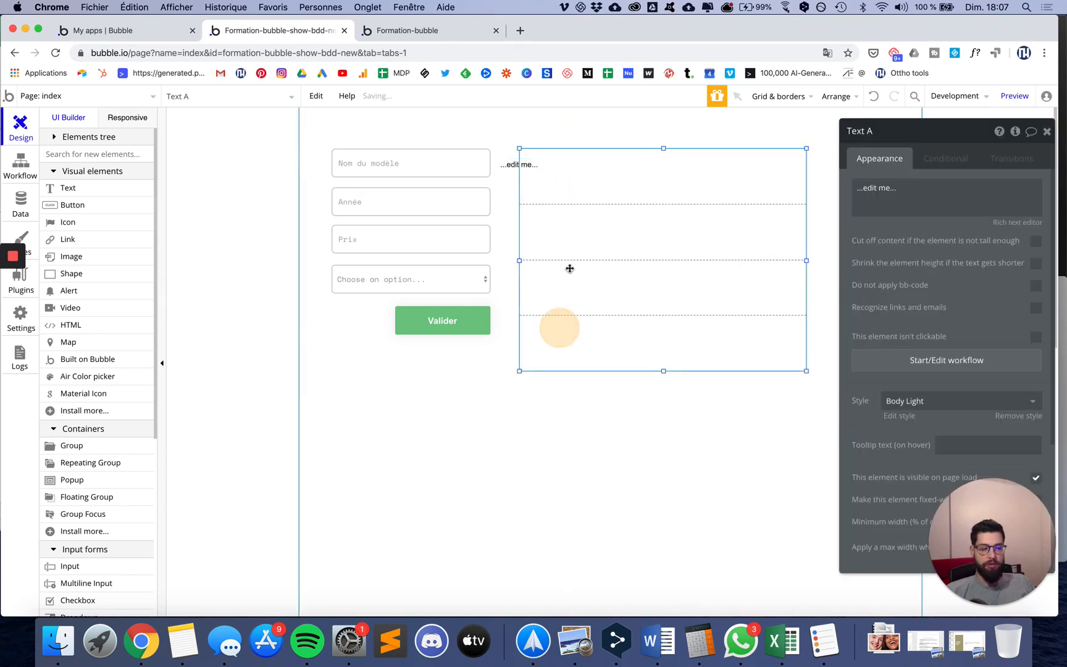
drag(512, 164, 538, 173)
Step: Replace the placeholder text with the dynamic value Current cell's Voiture's Nom and nudge the element slightly upward in its cell
click(877, 189)
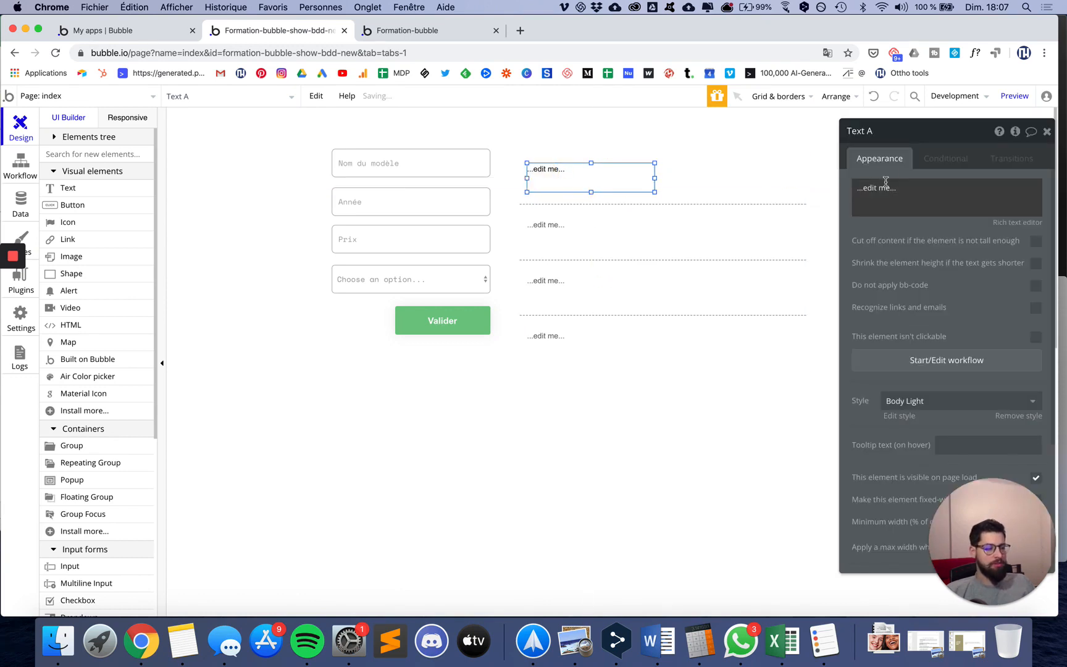
key(super+a)
key(BackSpace)
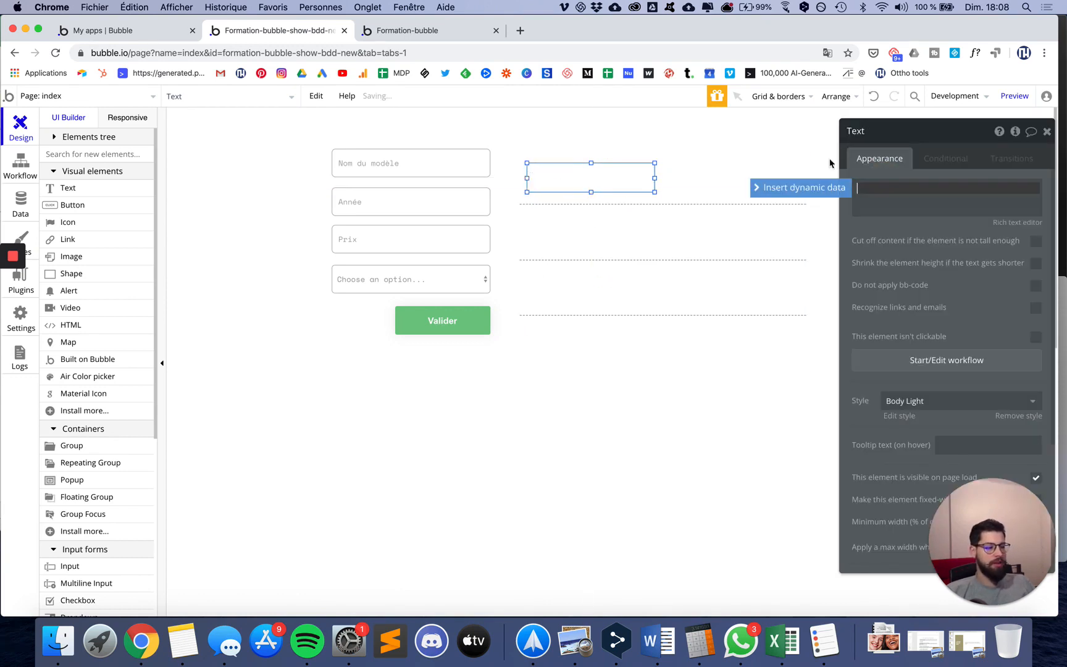
click(822, 188)
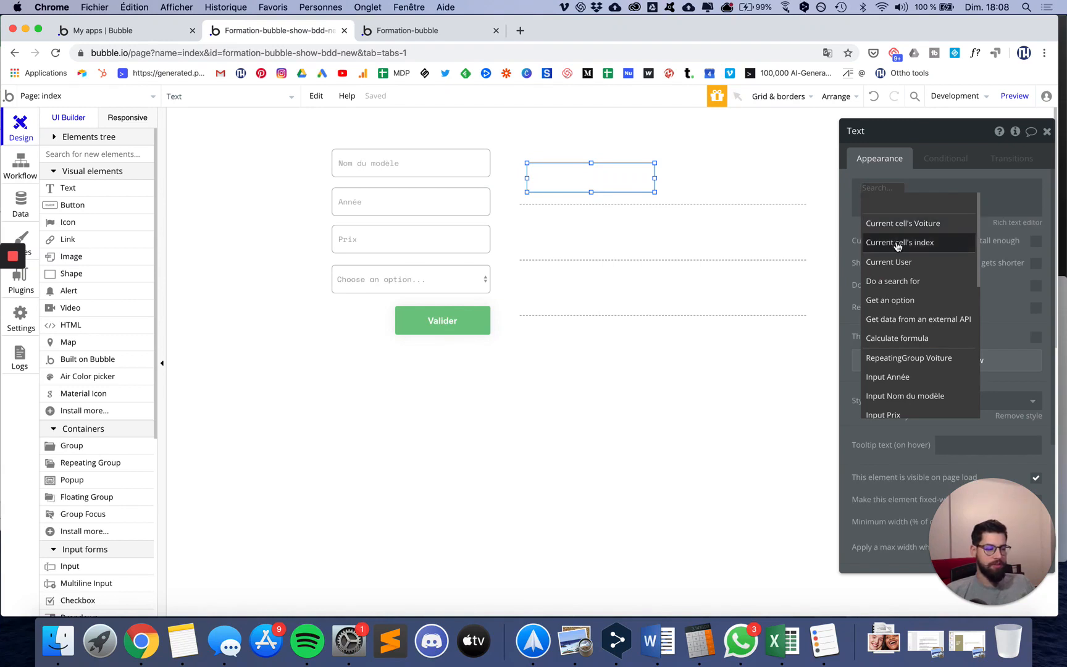
mouse_move(897, 246)
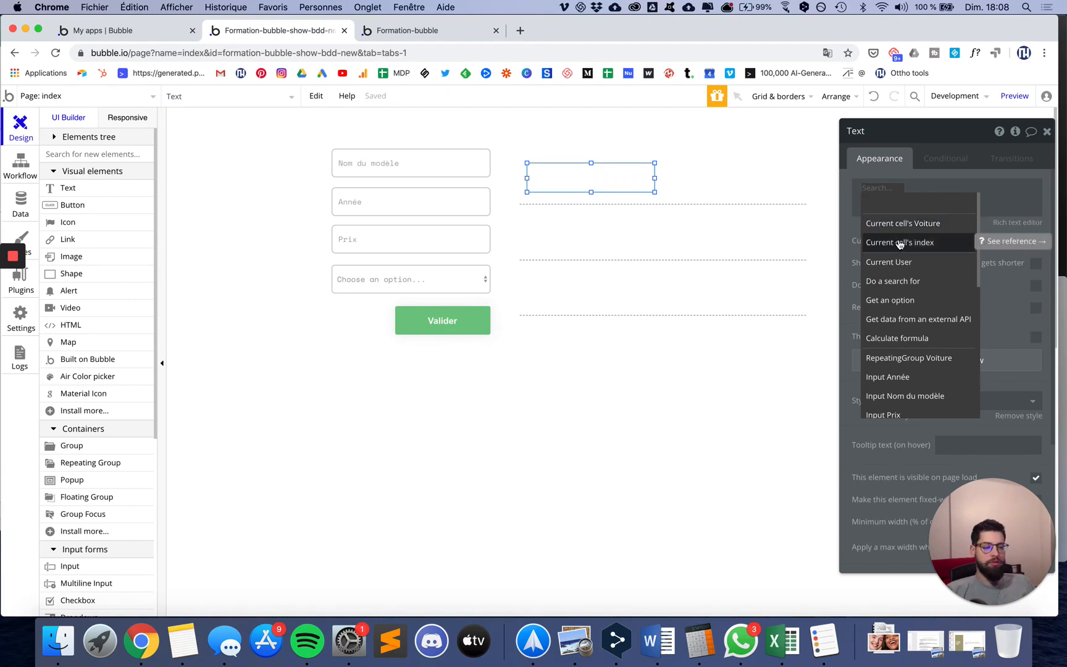
mouse_move(904, 223)
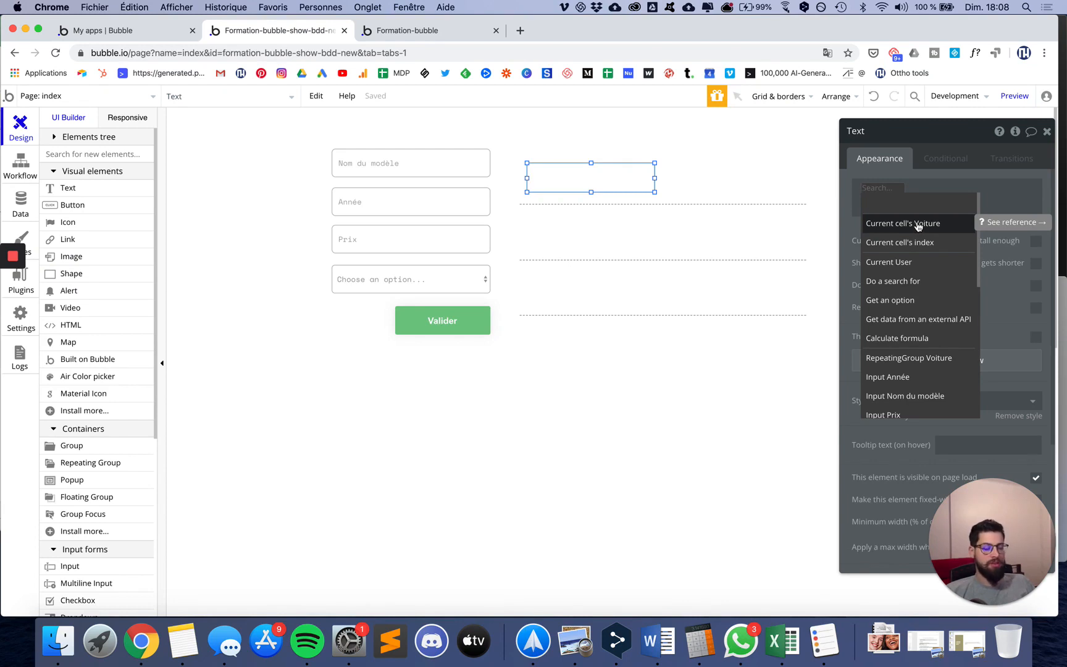
click(918, 226)
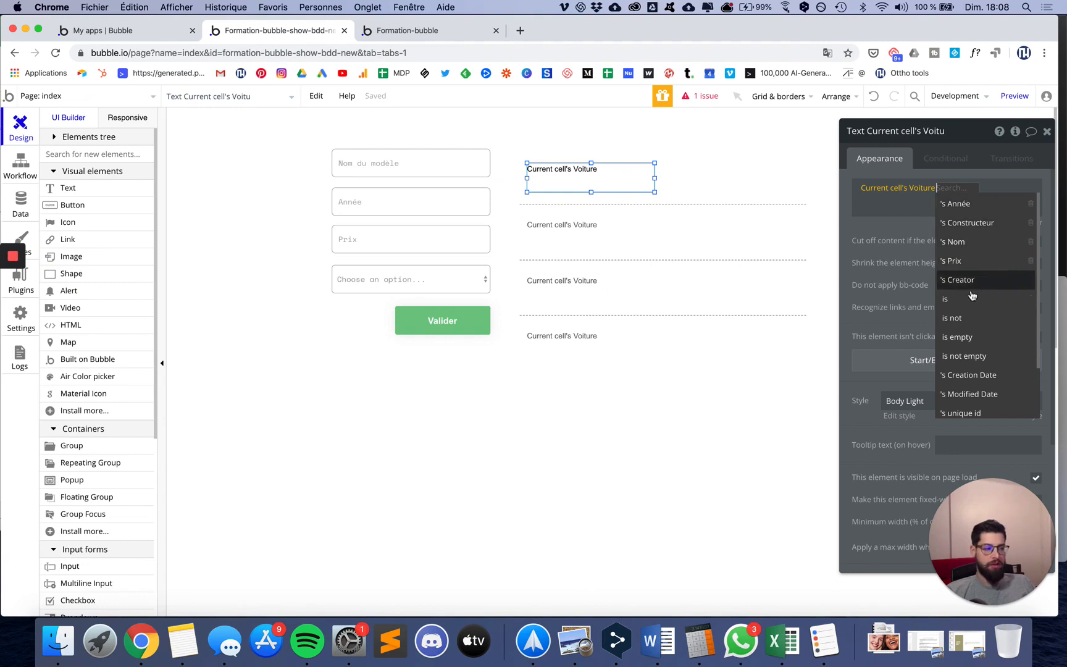
click(940, 242)
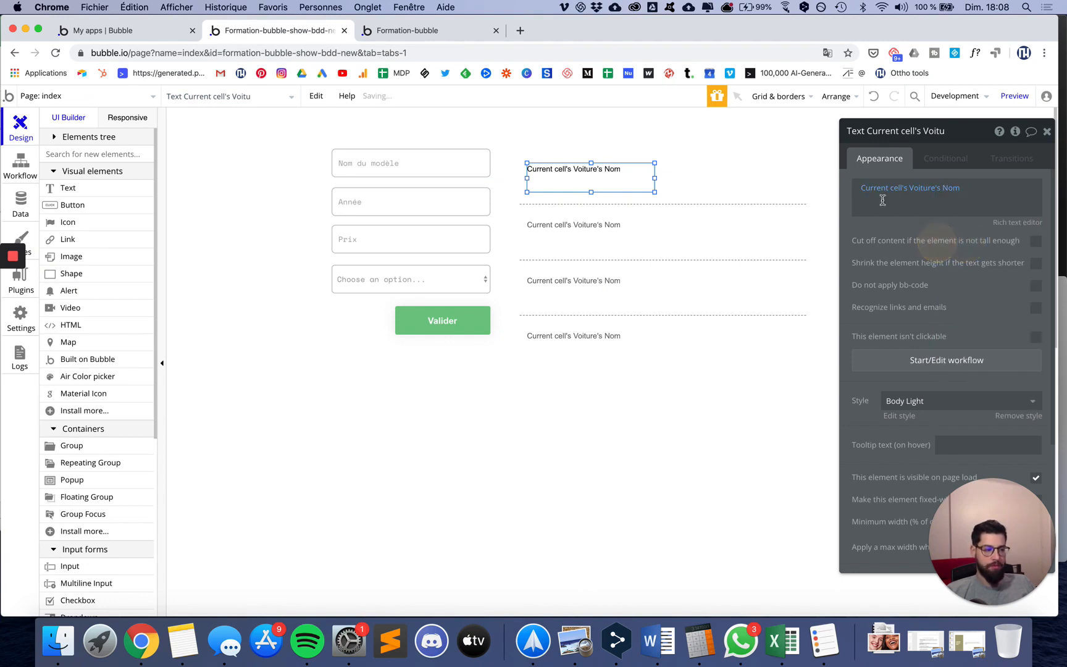
drag(604, 169, 603, 167)
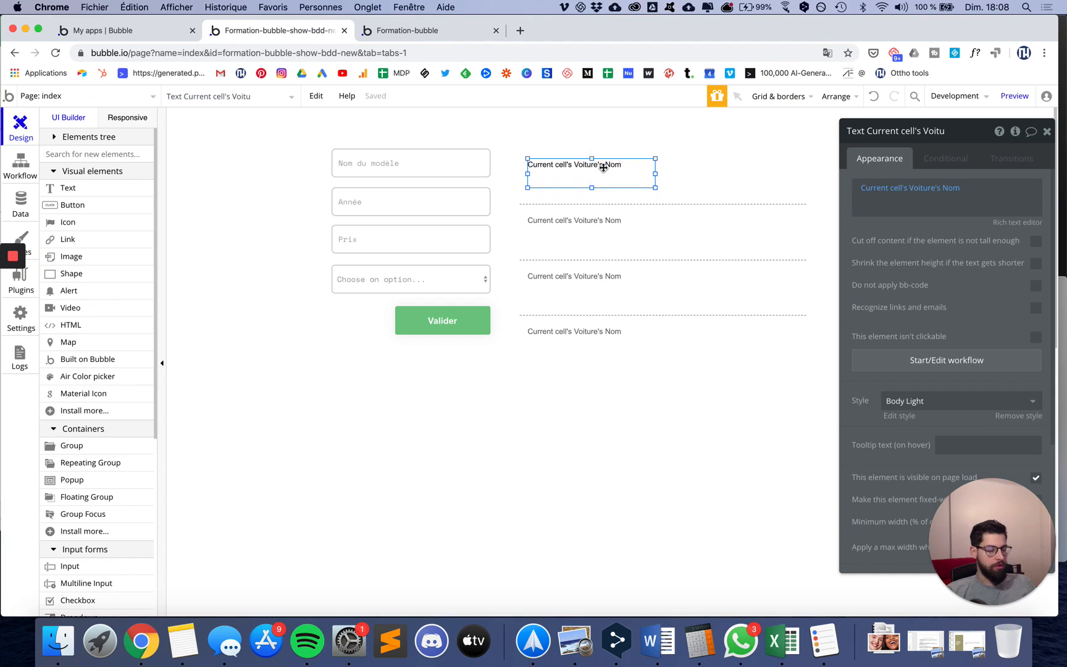
Step: Refresh the page preview to check the car names in the repeating group, and return to the editor
click(384, 29)
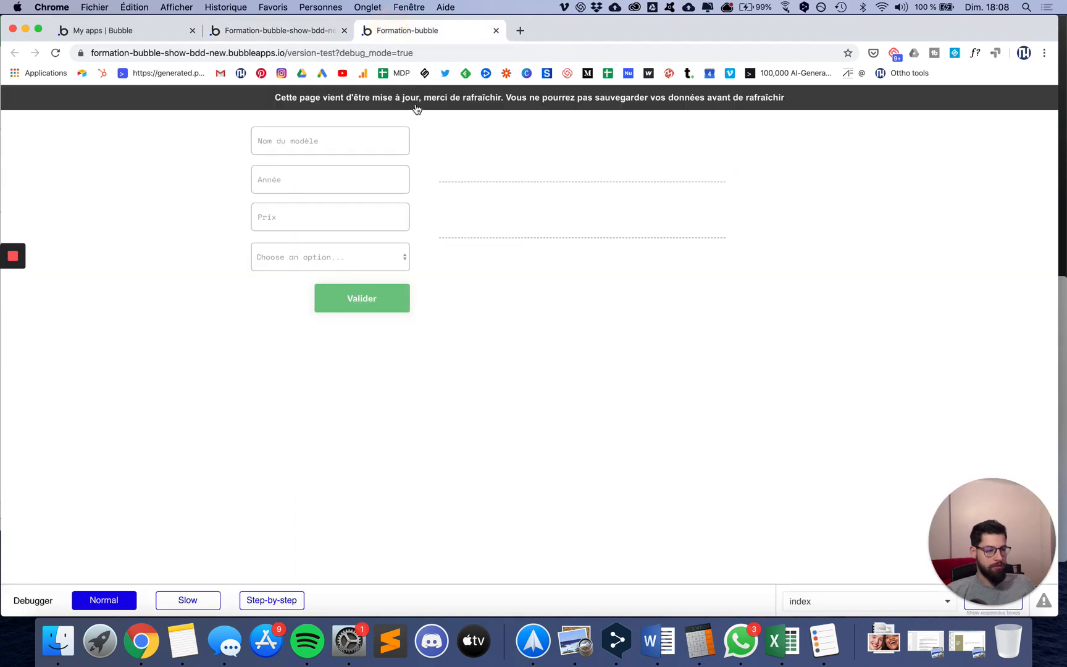
click(417, 108)
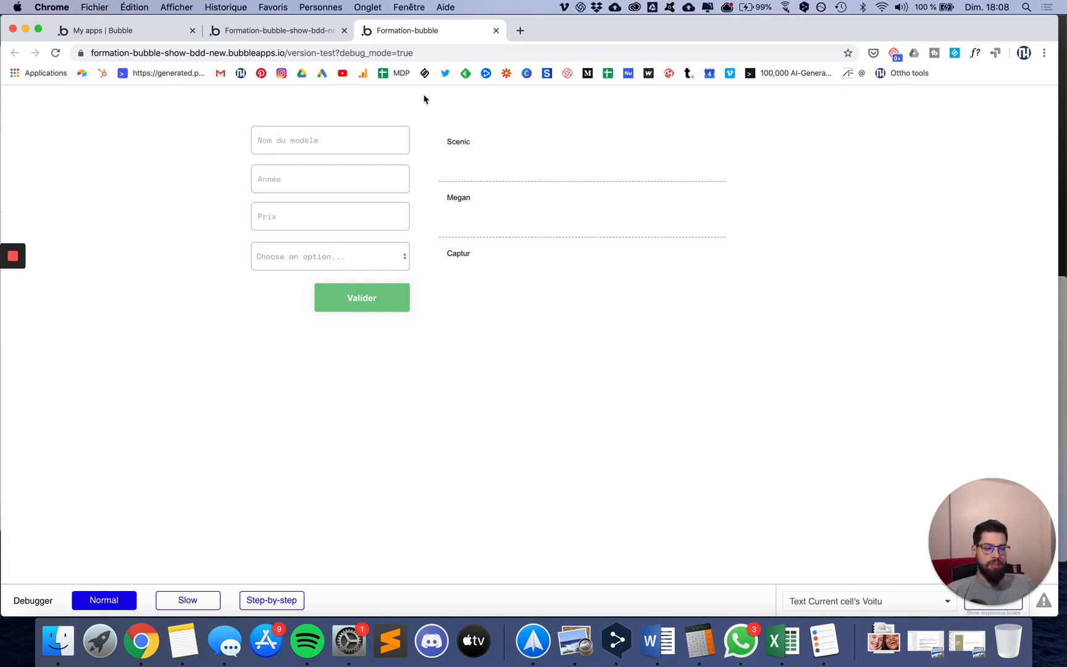
click(285, 38)
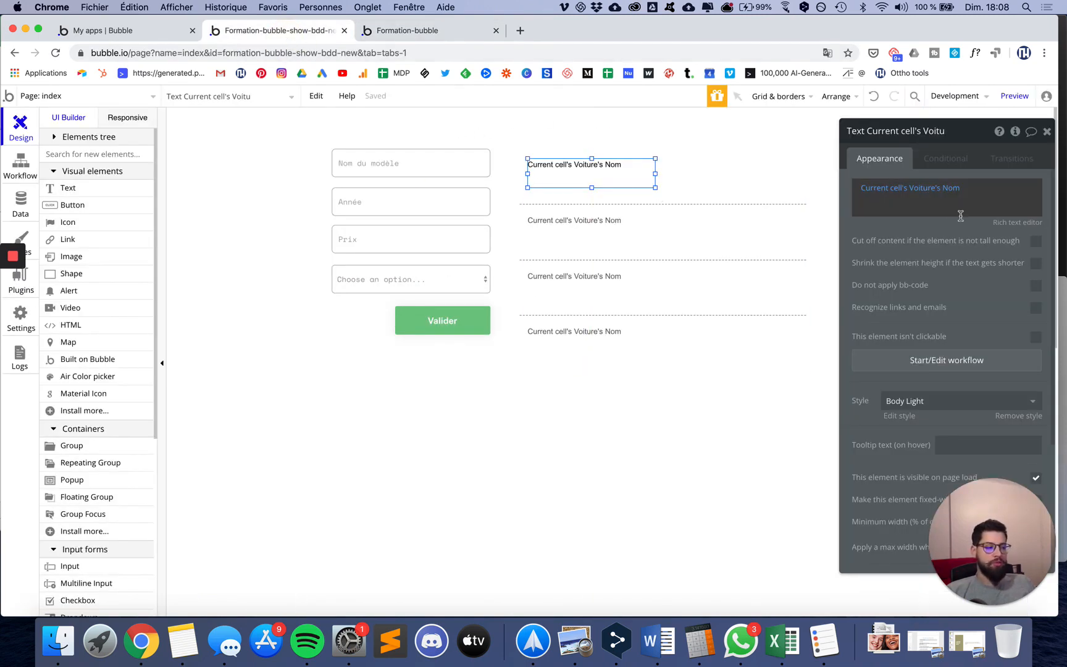
Step: Append the dynamic value Current cell's Voiture's Constructeur's Nom to the text element after the car's name
click(983, 185)
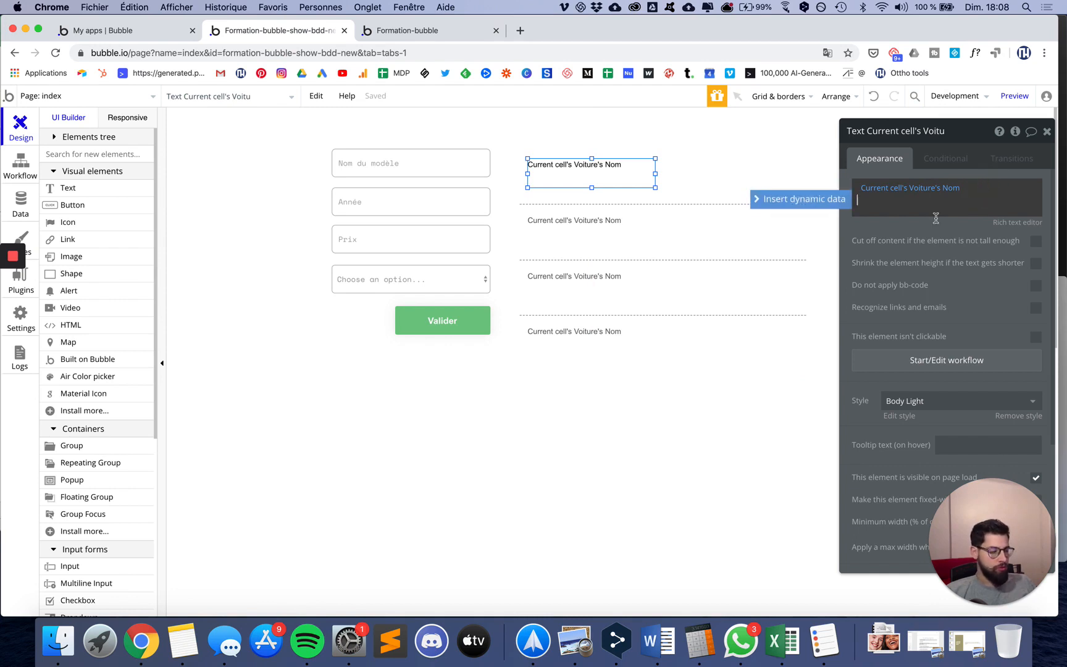
click(830, 198)
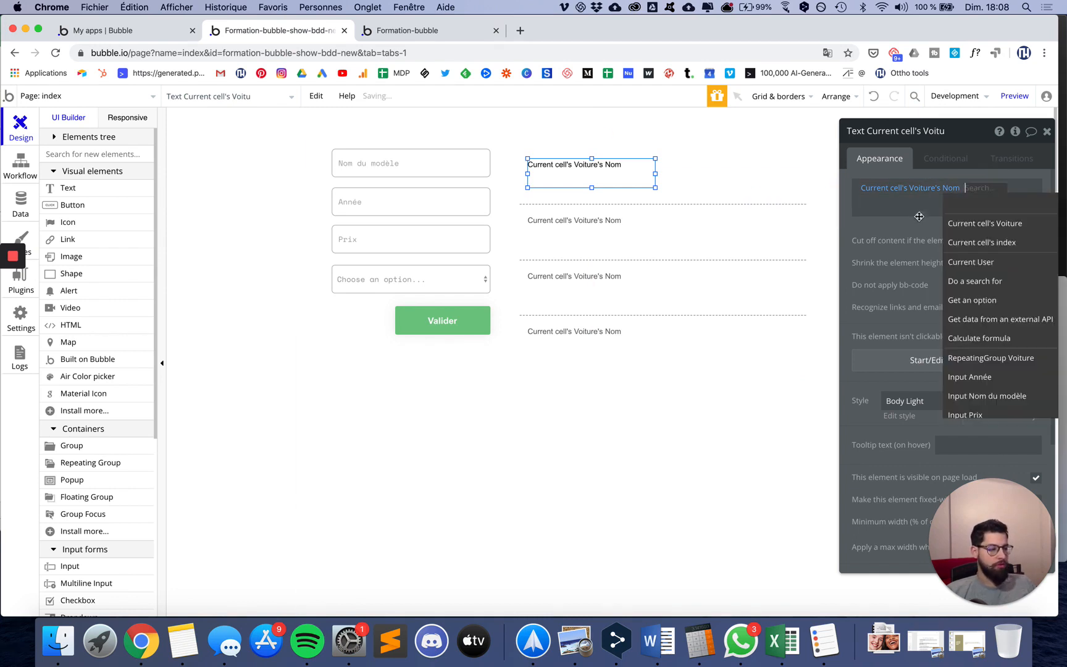
click(974, 223)
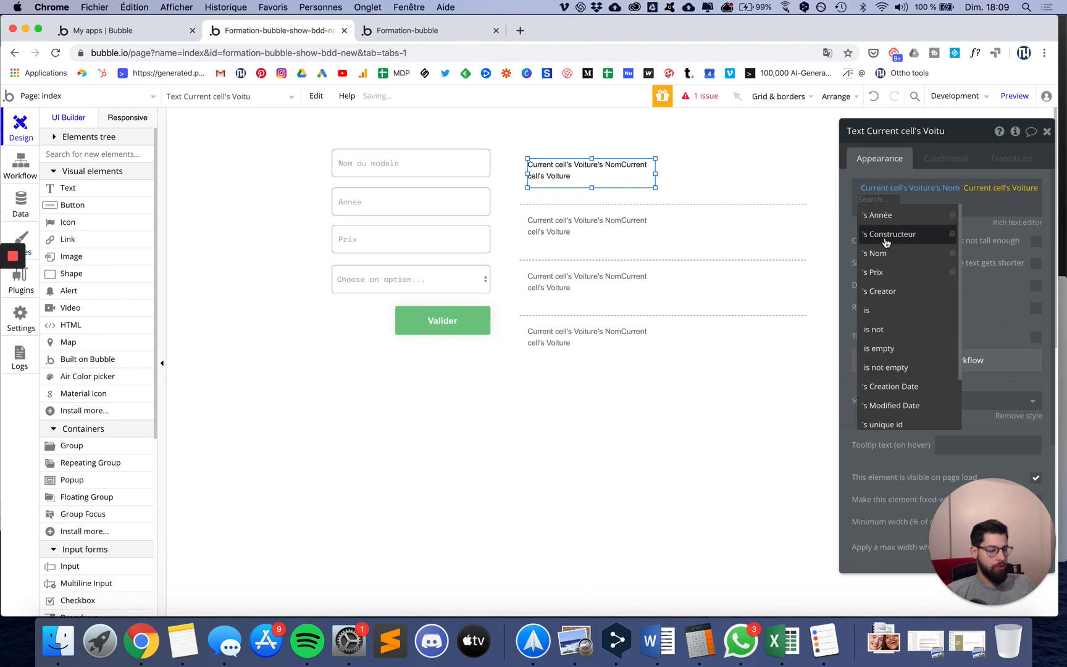
click(886, 240)
click(892, 238)
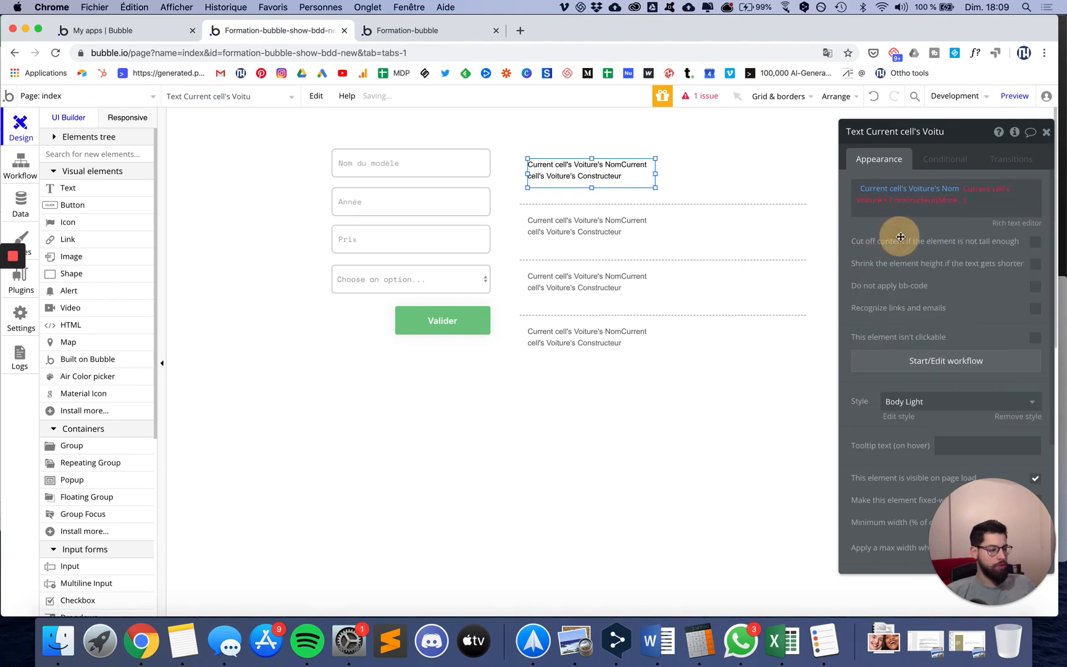
click(952, 197)
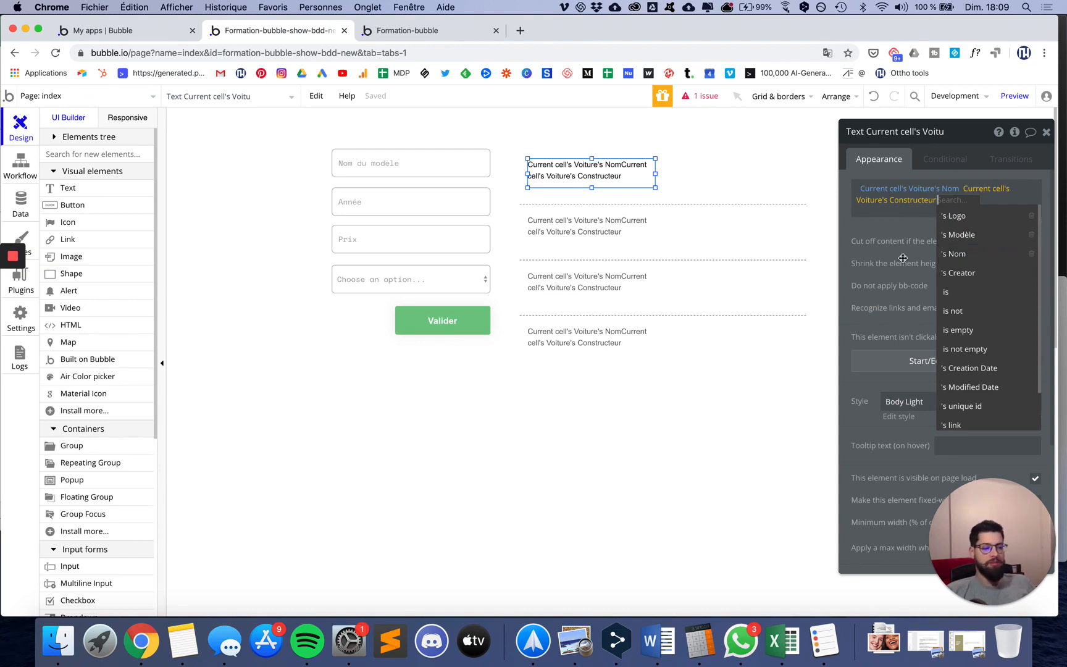
click(947, 257)
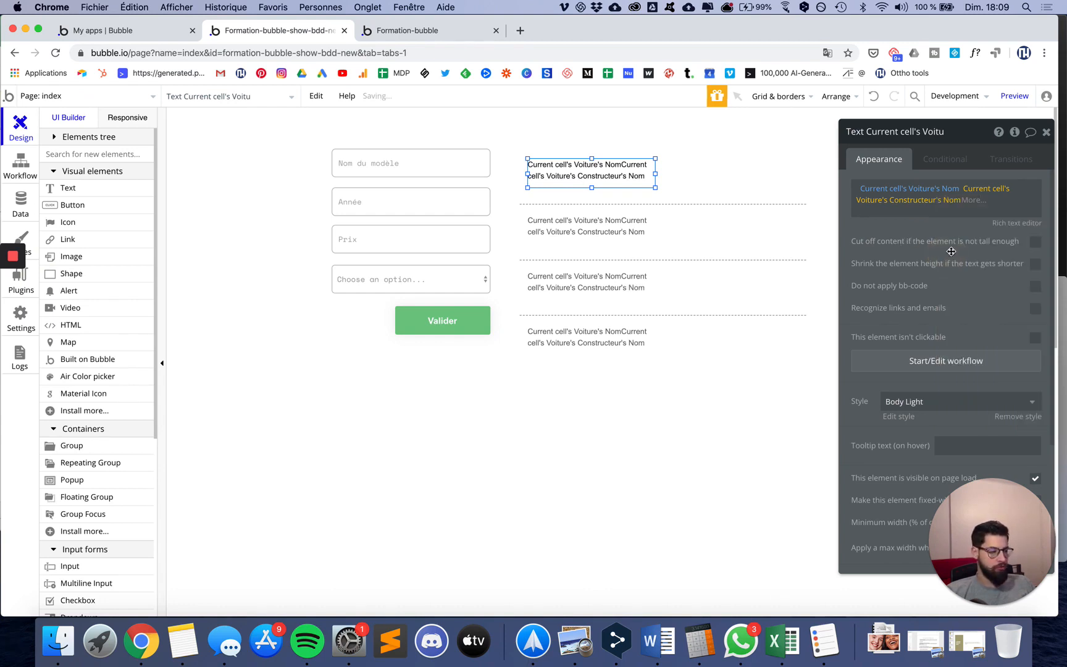
Step: Insert a line break between the car's name and the constructor's name in the text element
click(964, 193)
click(962, 191)
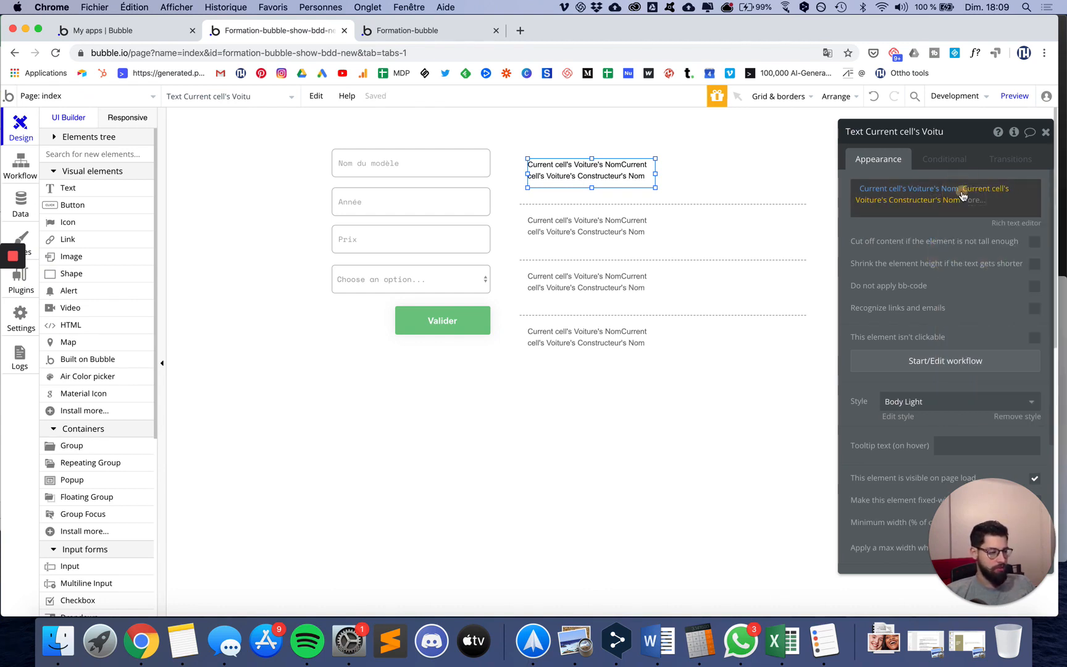
click(961, 190)
key(Return)
key(Return)
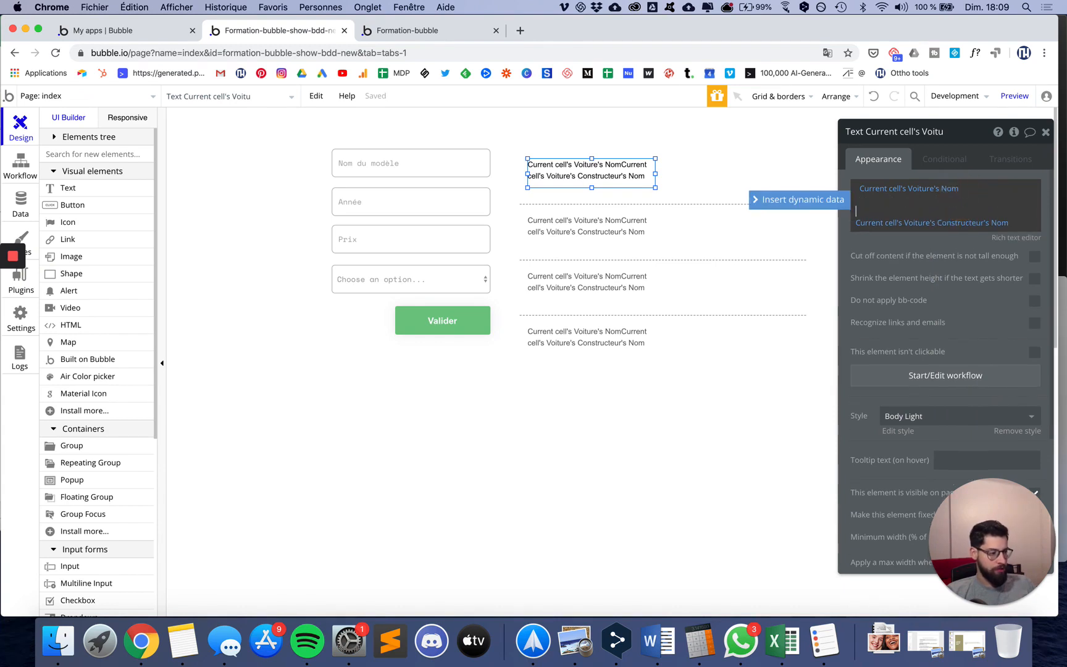
Step: Add the dynamic value Current cell's Voiture's Prix on a new line below the constructor's name
click(1019, 226)
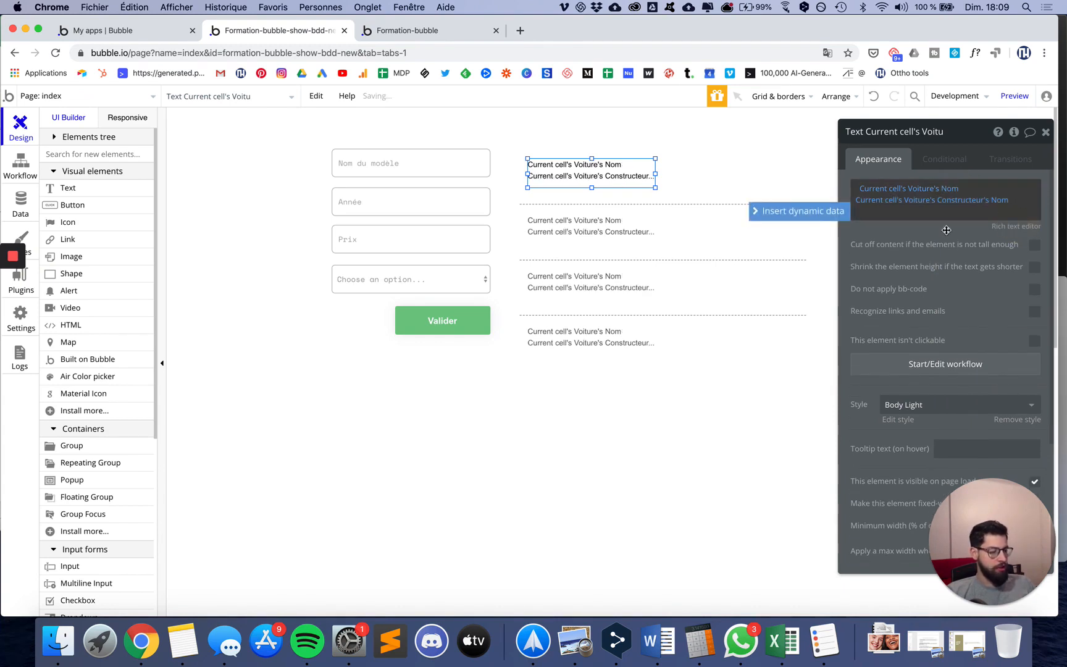
key(Return)
click(840, 219)
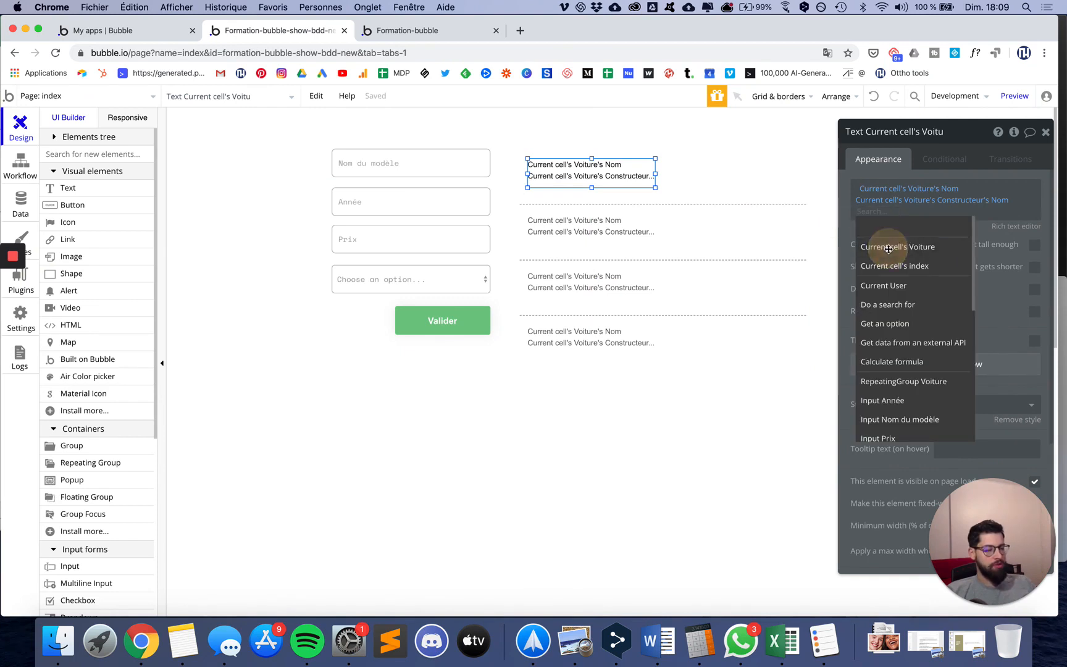
click(890, 247)
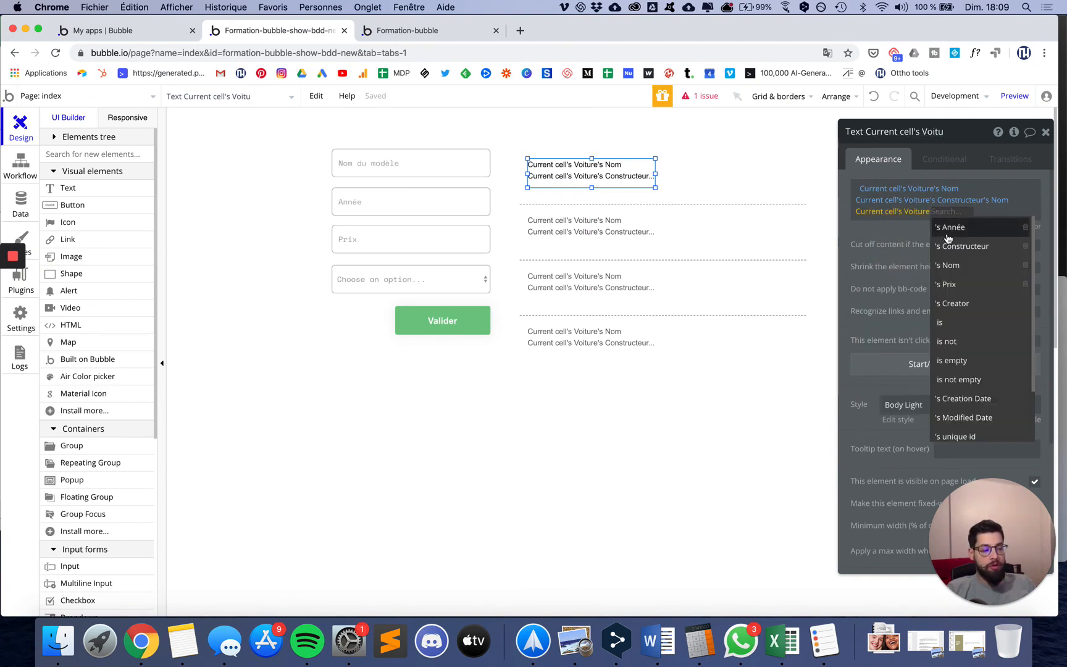
click(961, 286)
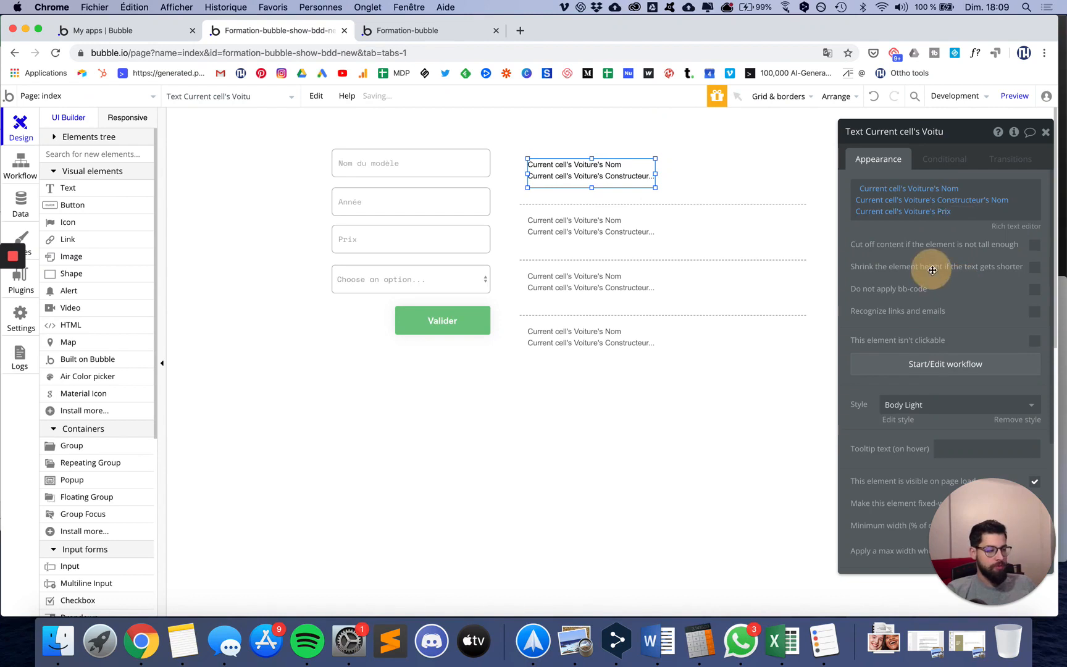
Step: Refresh the page preview to check each car's name, constructor and price, and return to the editor
click(426, 30)
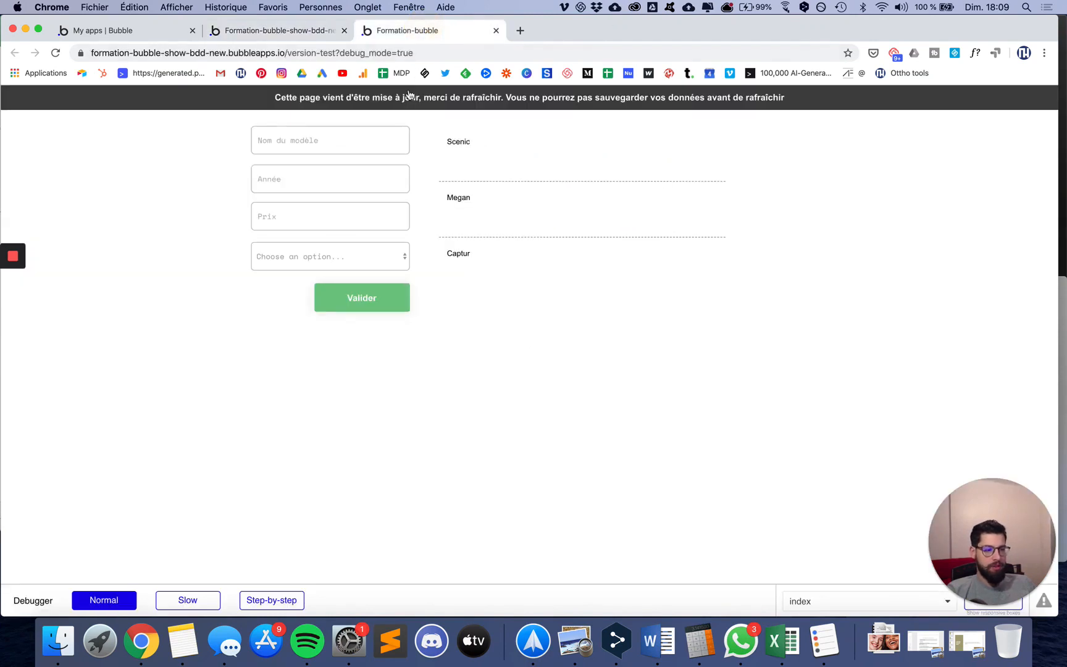
click(407, 98)
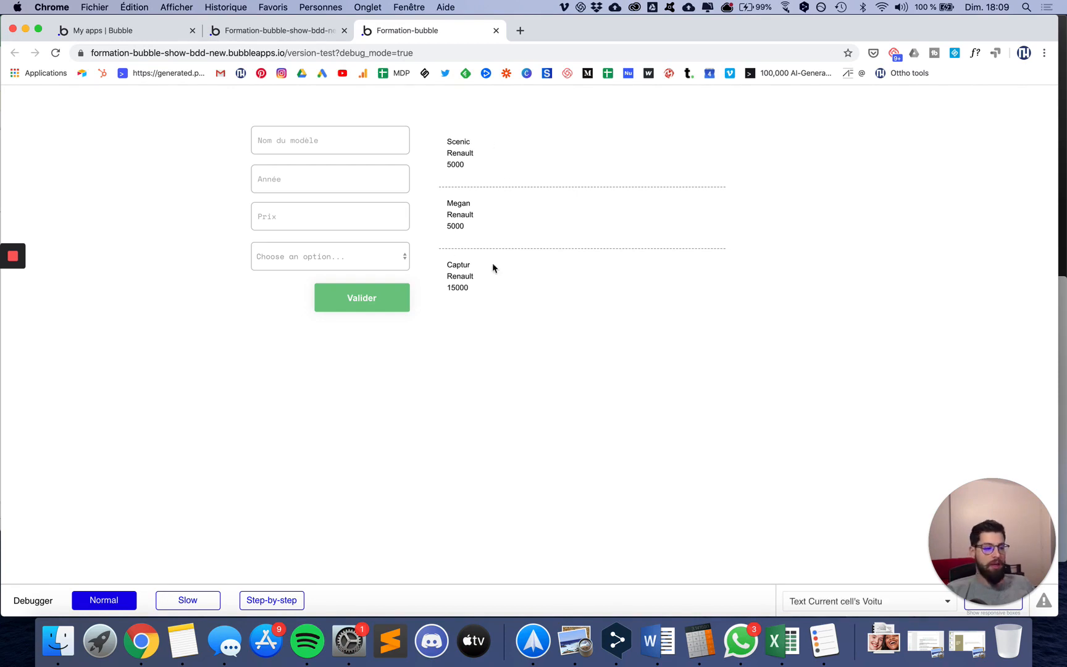
click(302, 30)
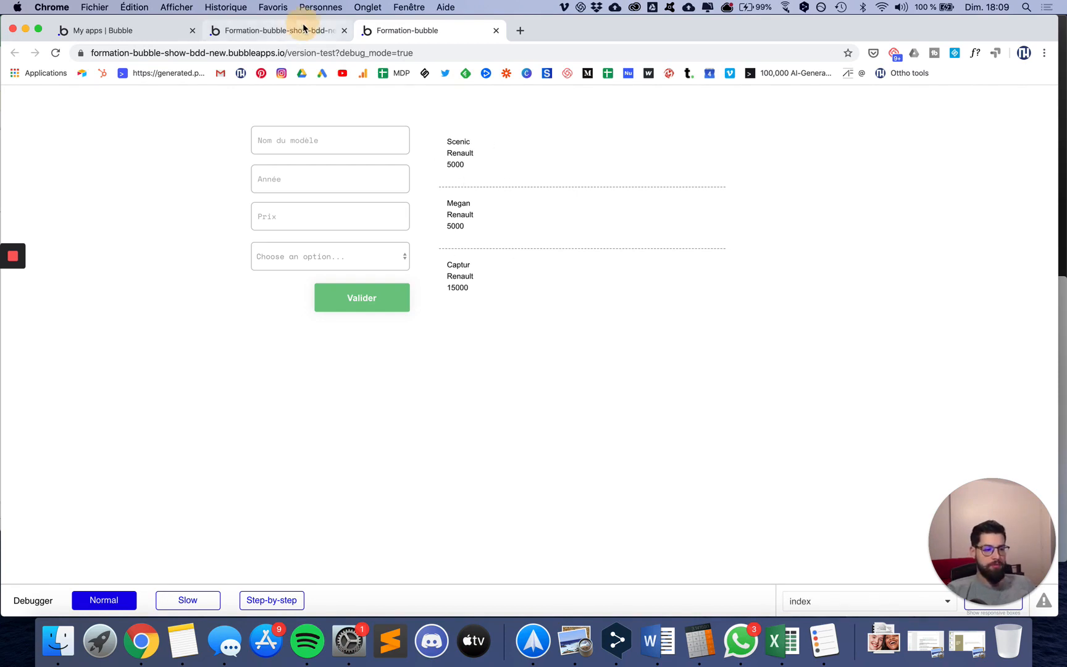
Step: Move the car text element outside the repeating group and shift the repeating group slightly sideways
click(567, 170)
drag(567, 170, 551, 175)
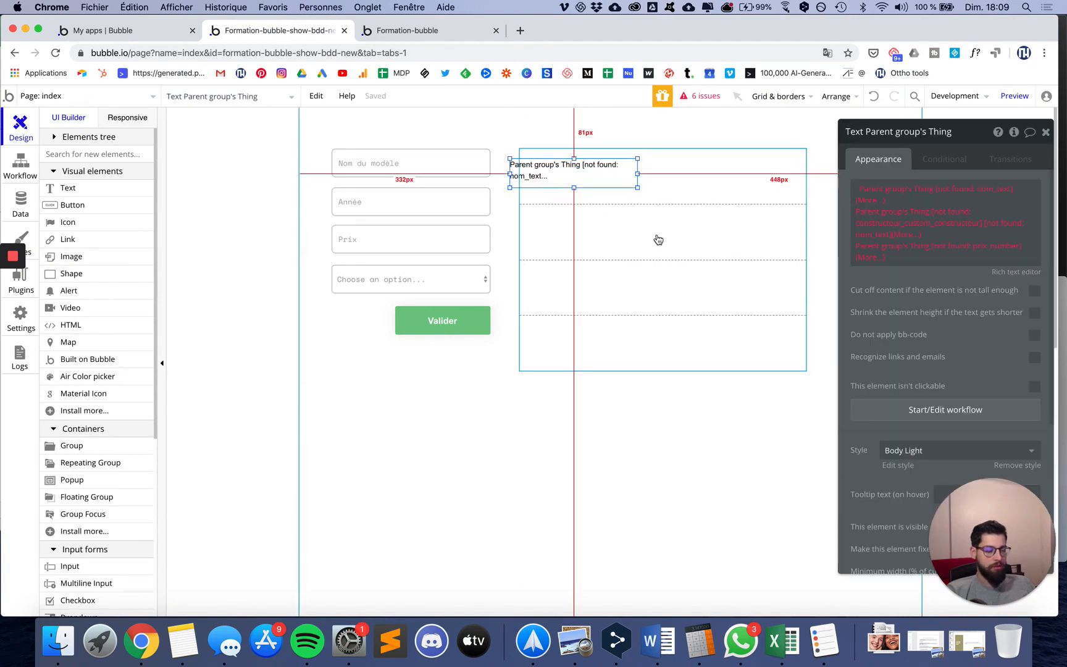
drag(542, 166, 546, 166)
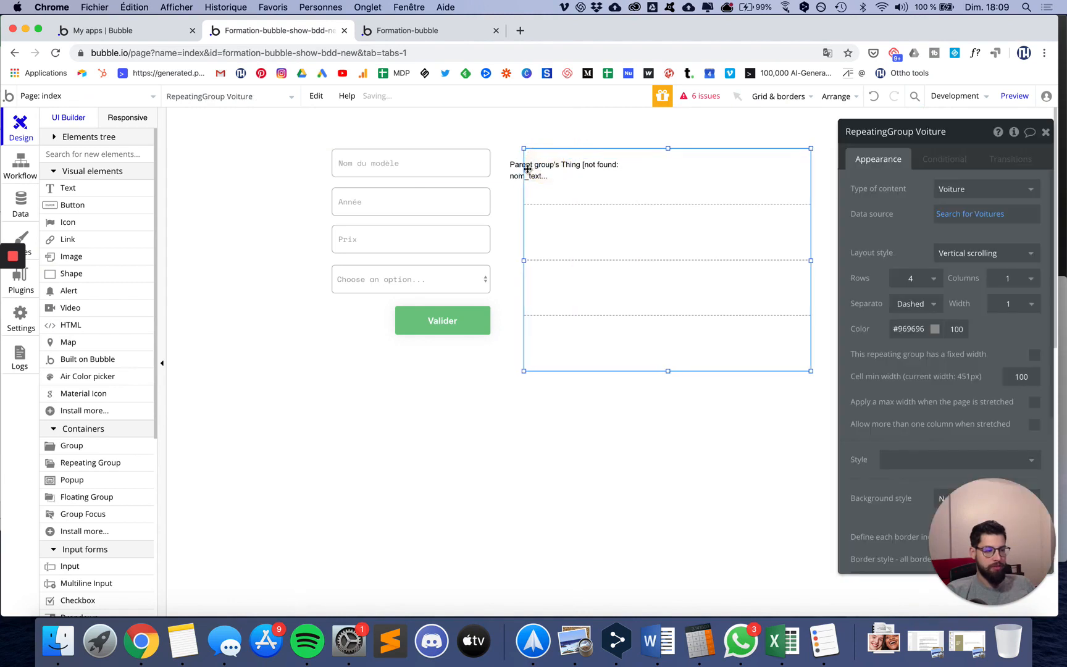
click(520, 172)
Step: Remove the name expression from the text element, start a new dynamic value, and move the element back into the first cell
click(869, 191)
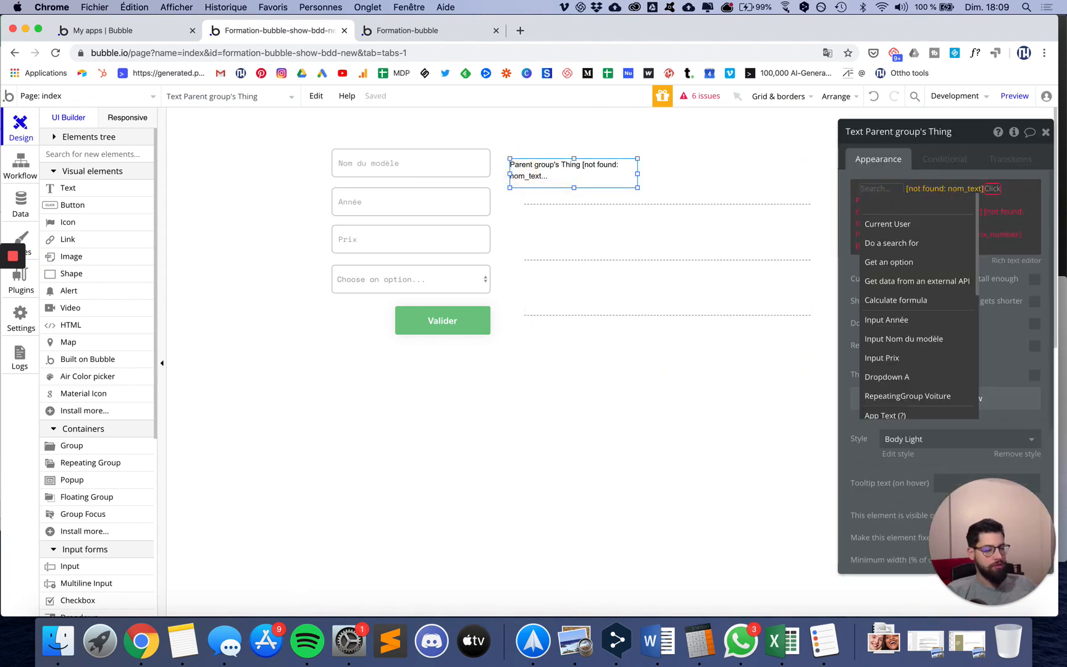
key(BackSpace)
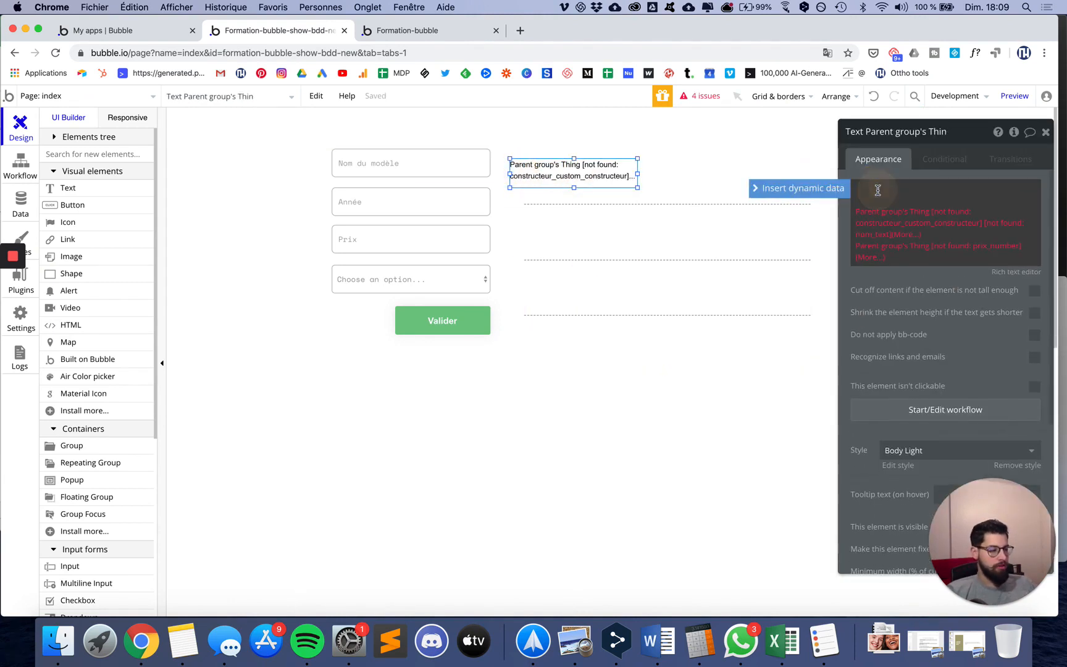
click(842, 192)
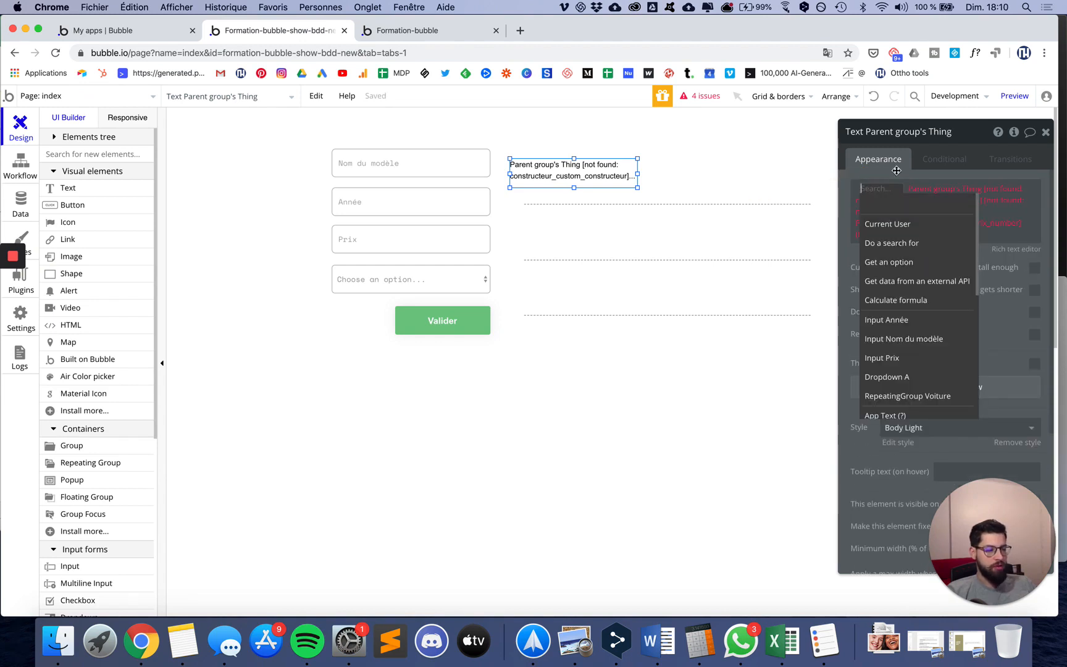
click(842, 183)
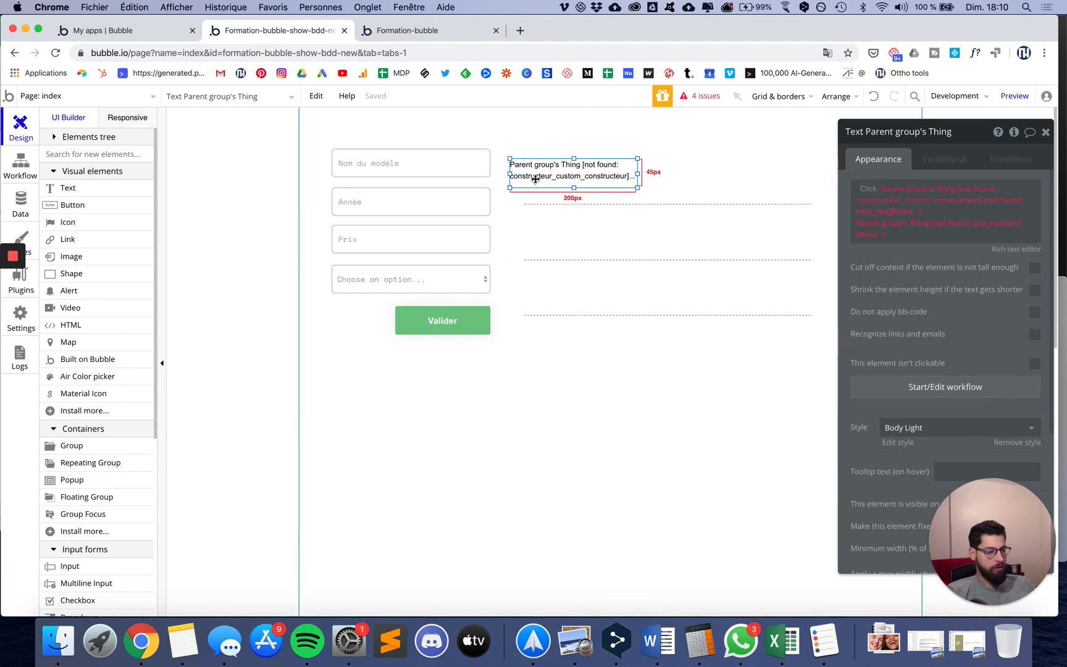
drag(524, 177, 568, 183)
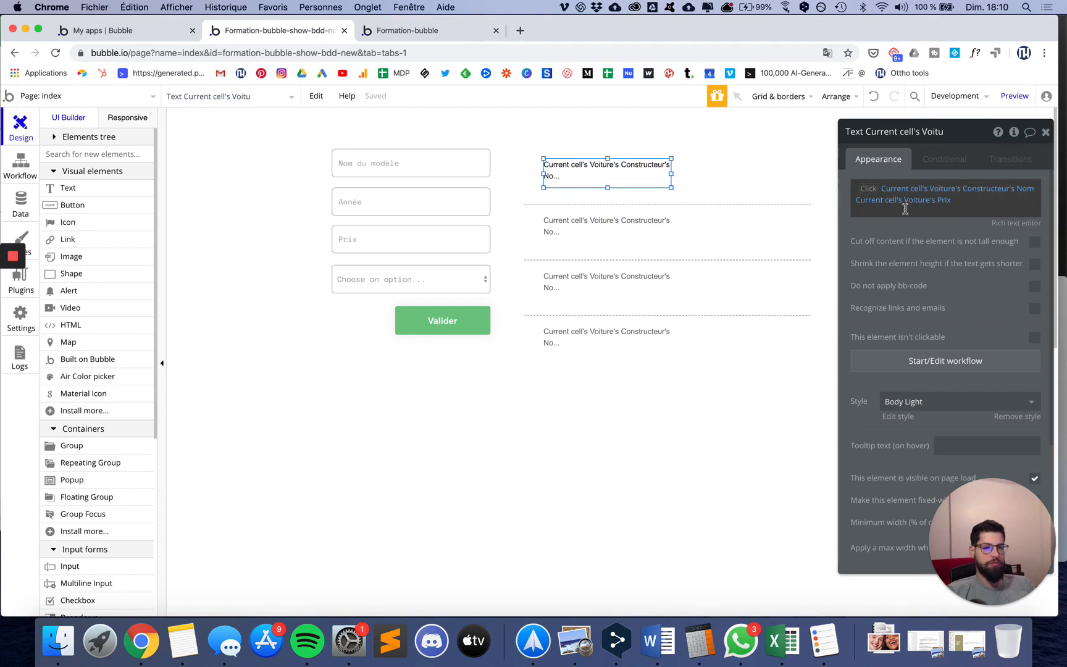
Step: Undo the text element's expression edits and the moves of the text element and the repeating group
click(870, 103)
click(871, 103)
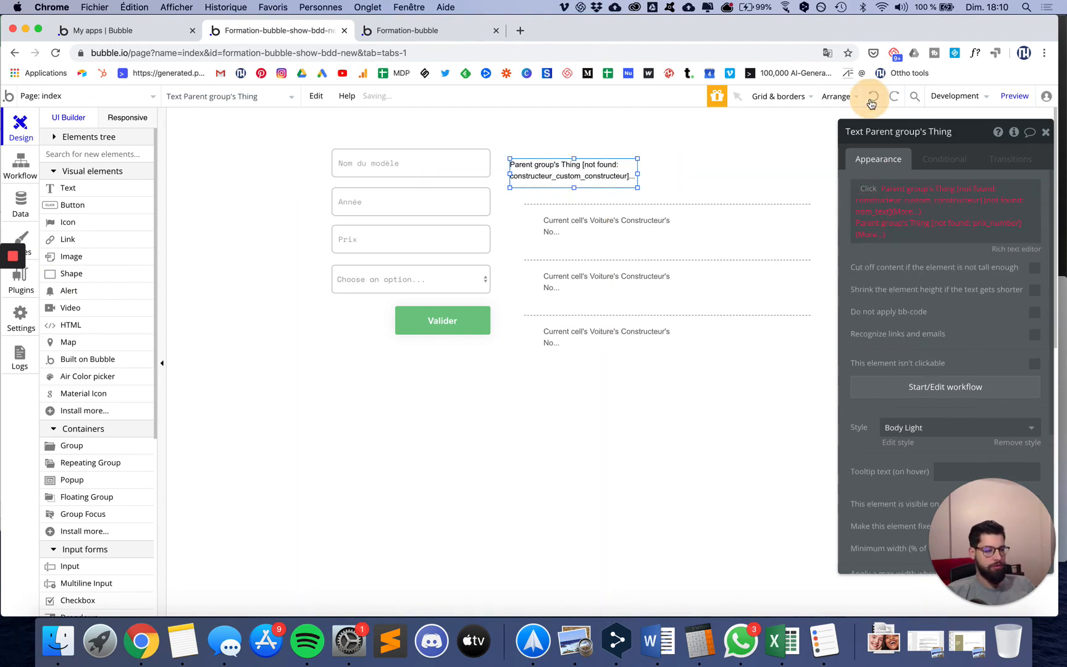
click(871, 103)
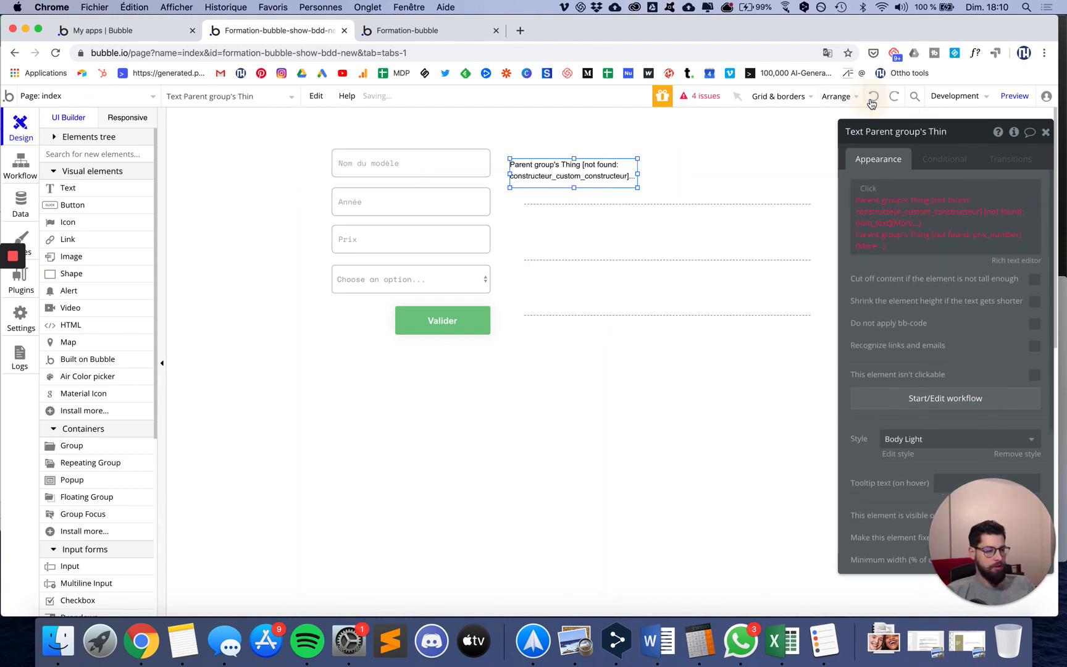
click(871, 103)
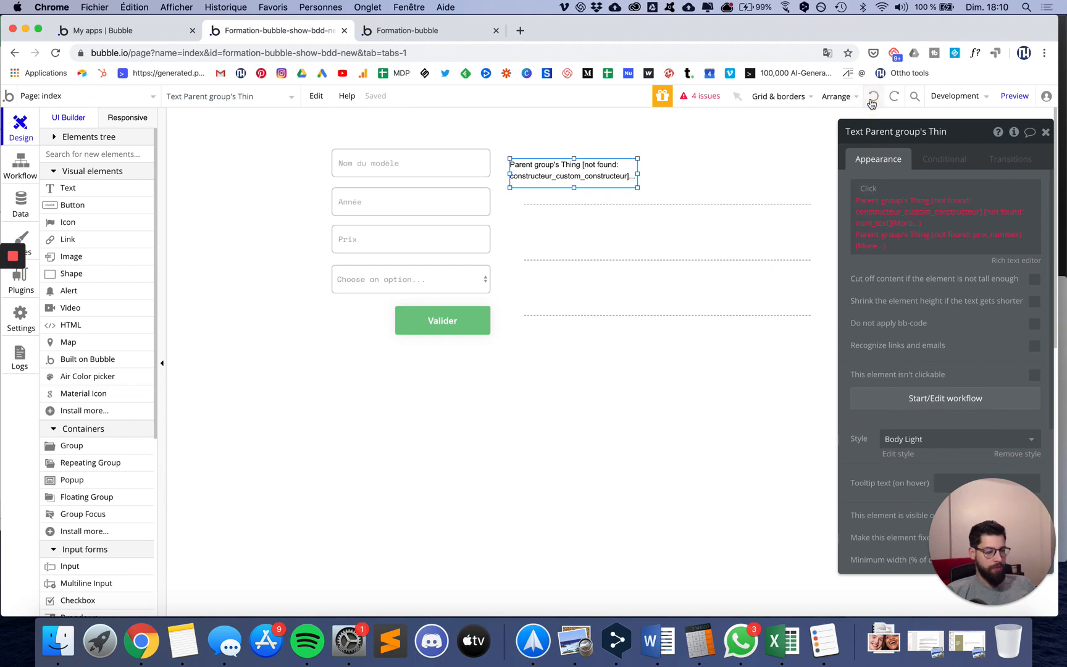
click(871, 103)
click(871, 103)
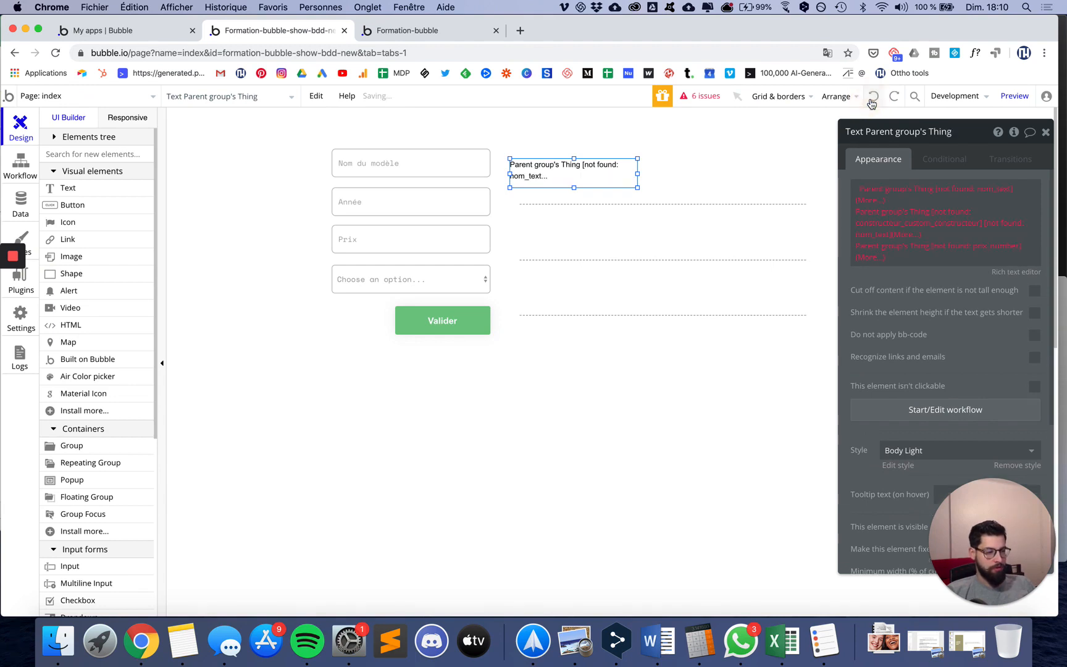
click(872, 103)
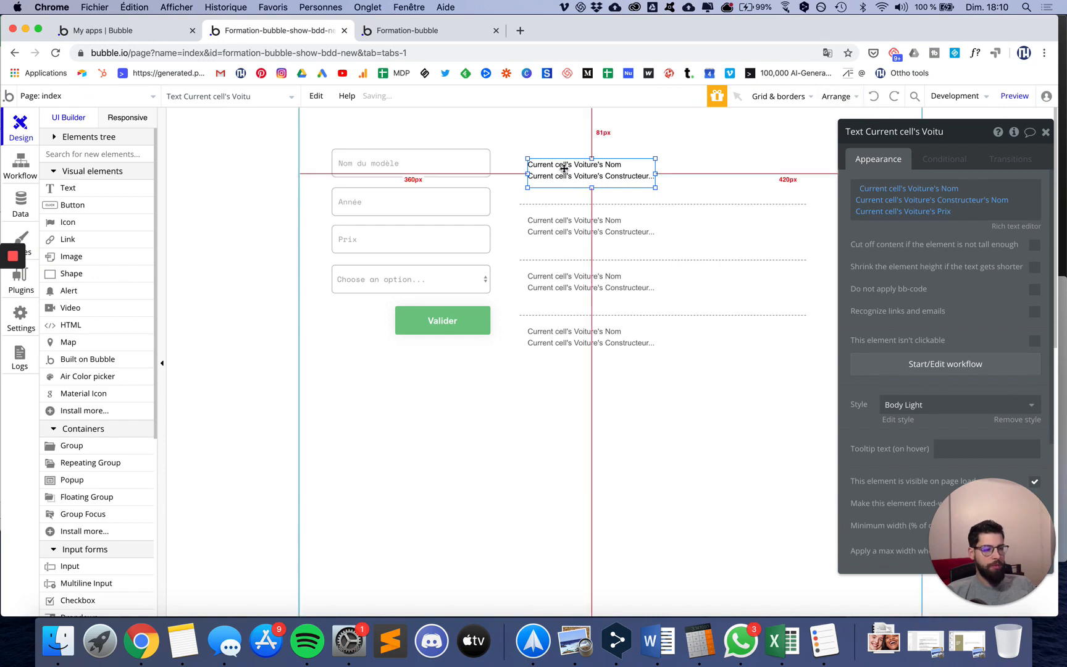
Step: Refresh the updated page preview and activate the Nom du modèle field
click(402, 32)
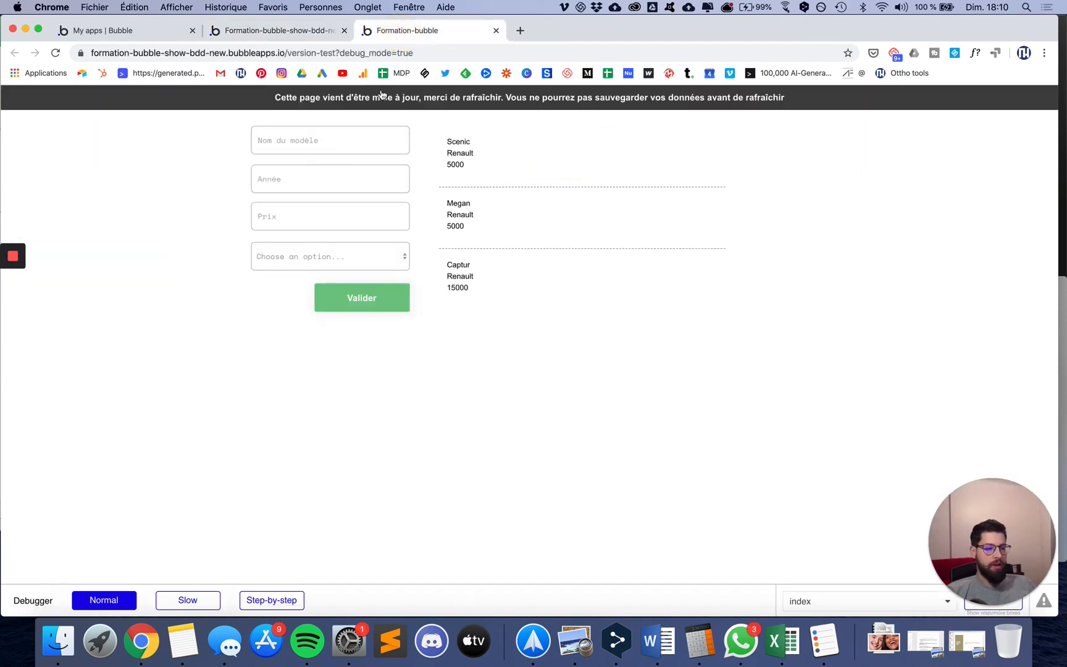
click(378, 101)
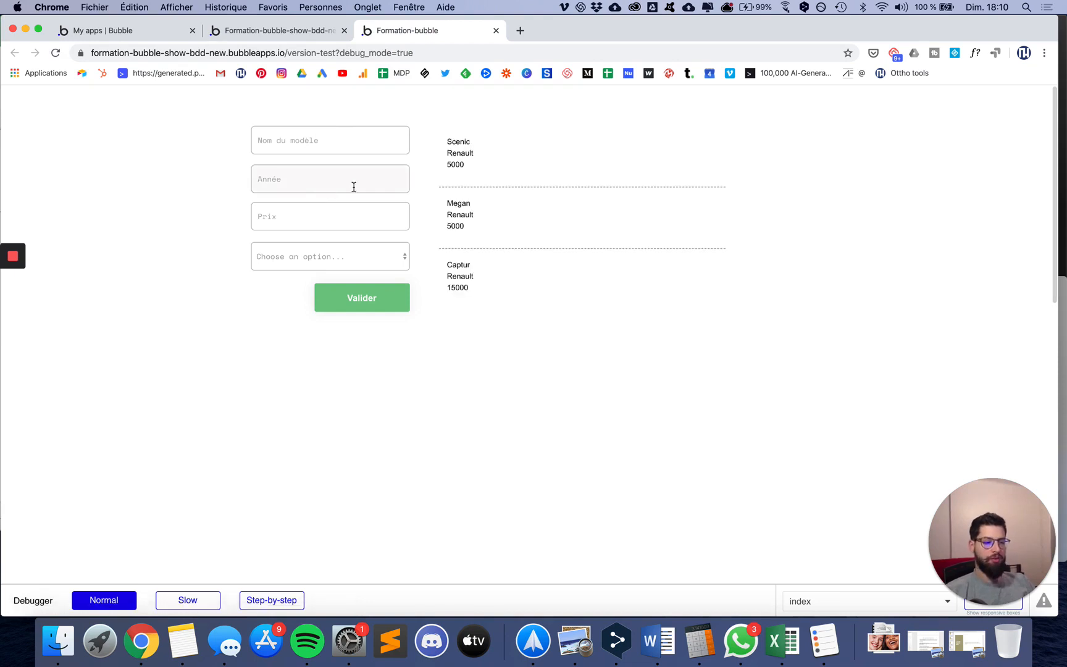
click(349, 140)
click(349, 140)
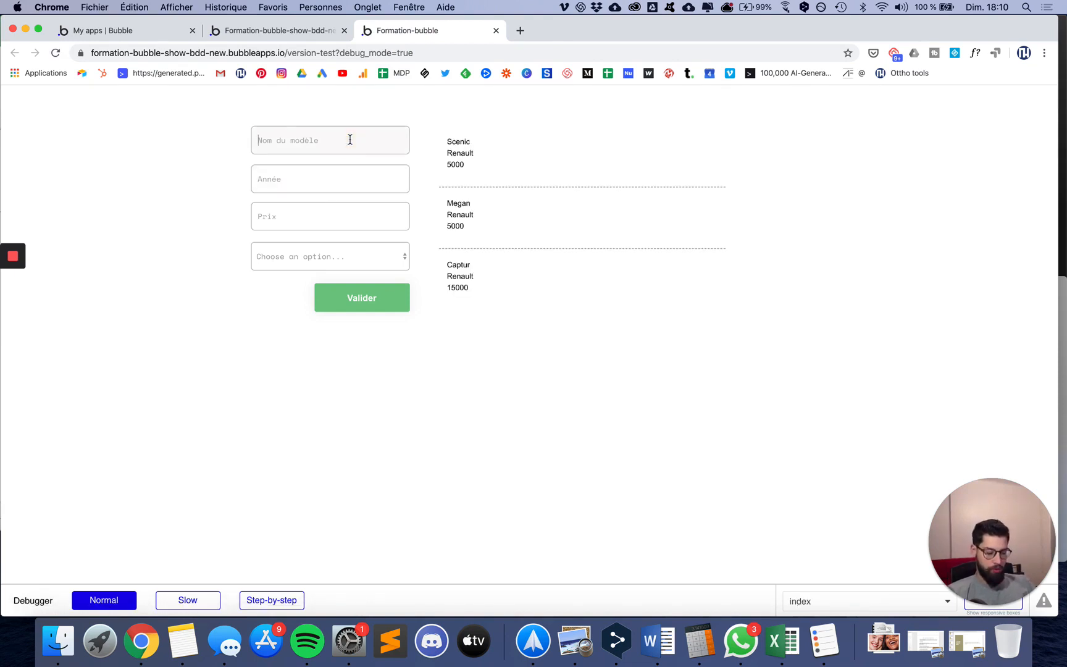
Step: Search Google for "voiture renault" in a new browser tab
click(520, 28)
text(v)
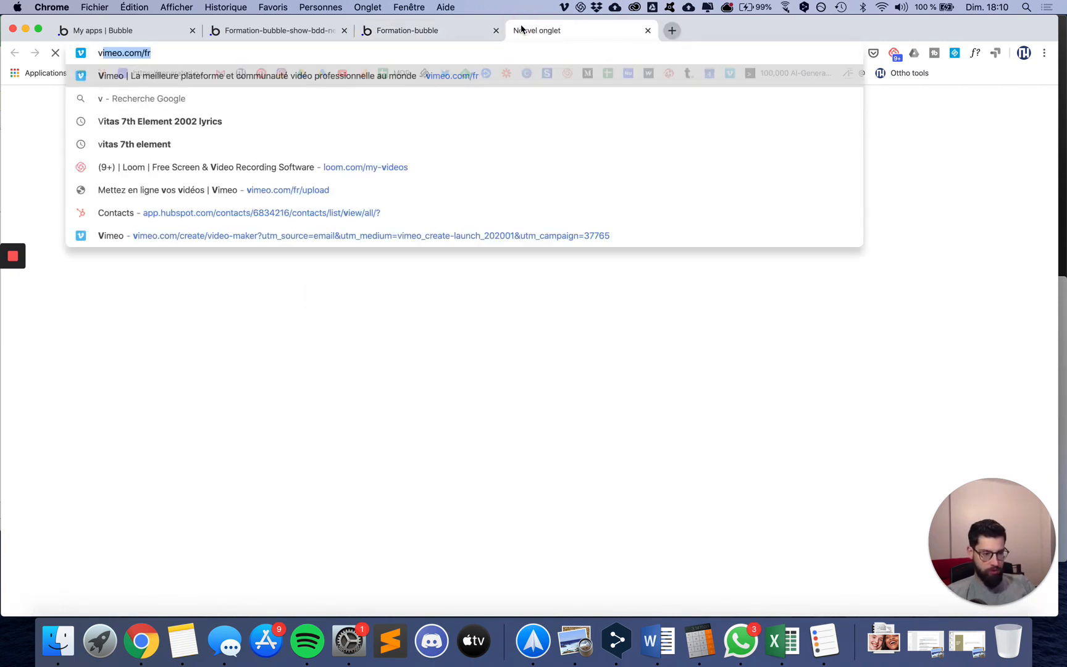
text(oiture renaut)
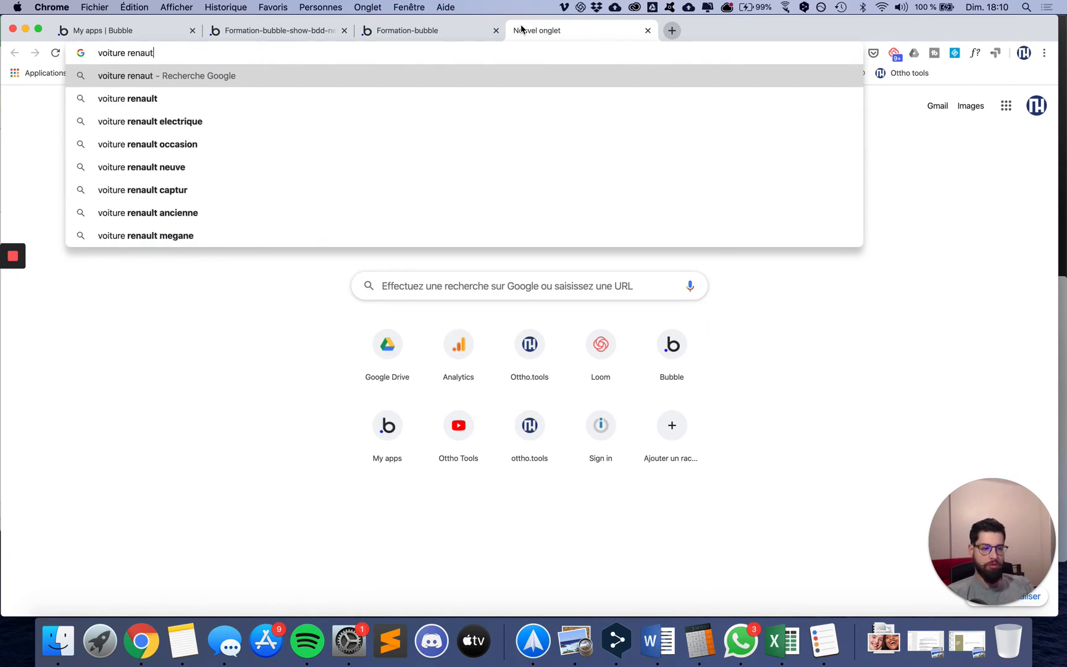
key(Down)
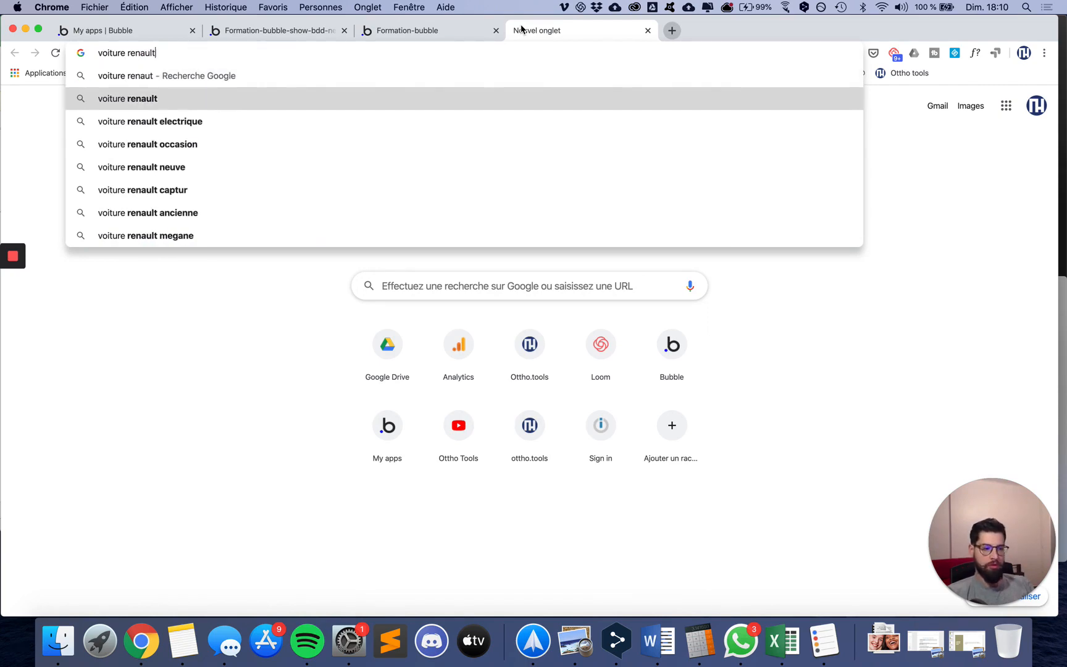
key(Return)
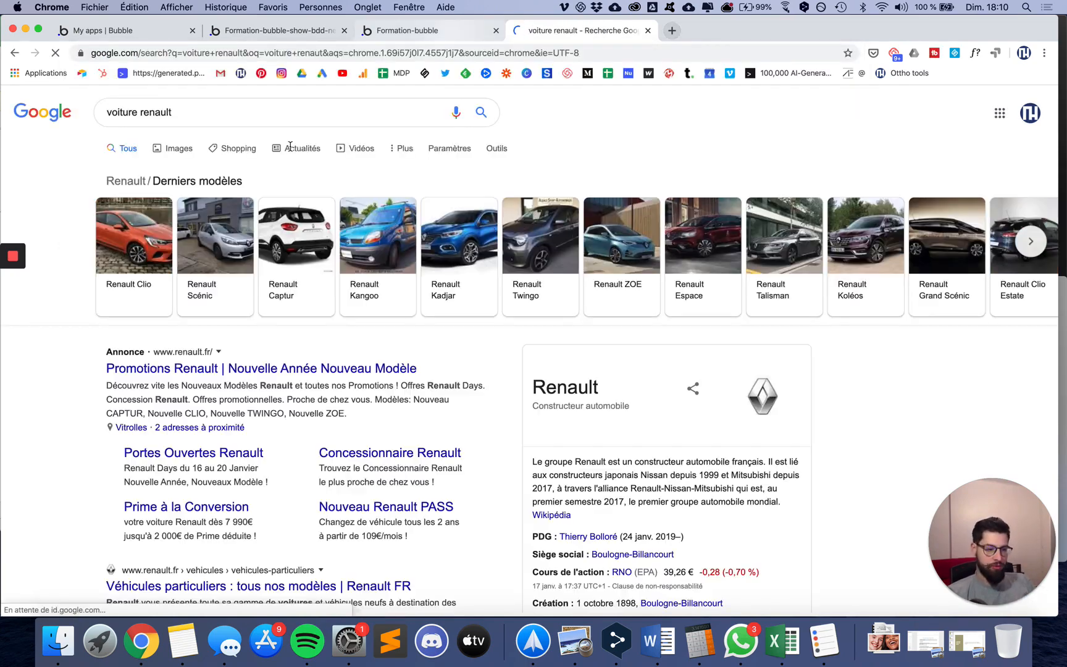
Step: In the page preview, submit a new car Clio with year 1995, price 3000 and constructor Renault, and check it in the list
click(414, 39)
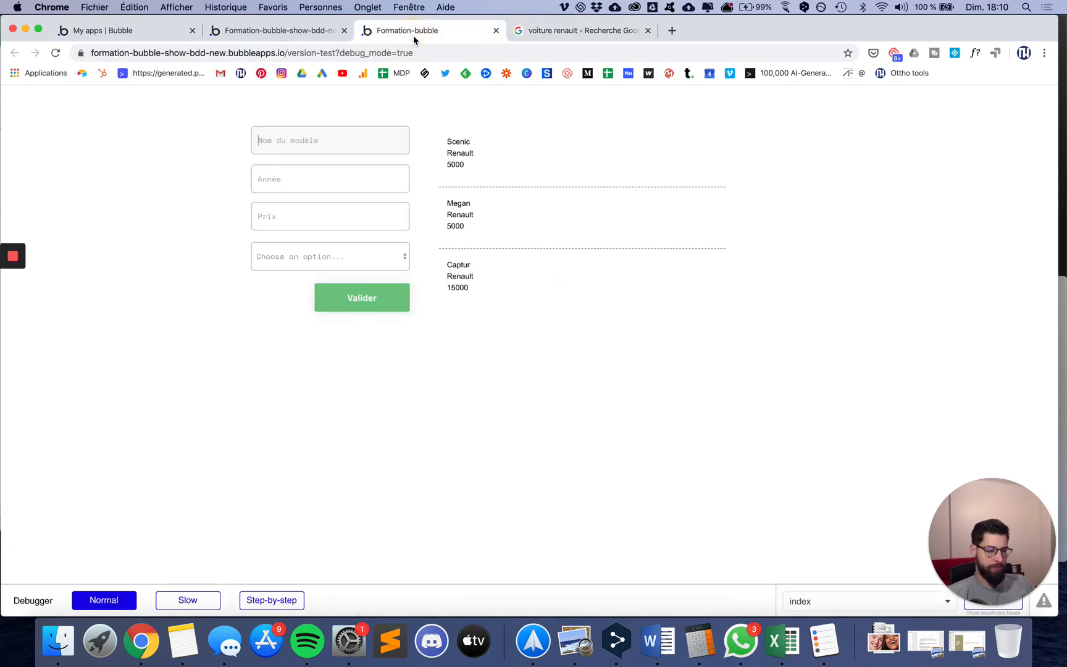
click(287, 33)
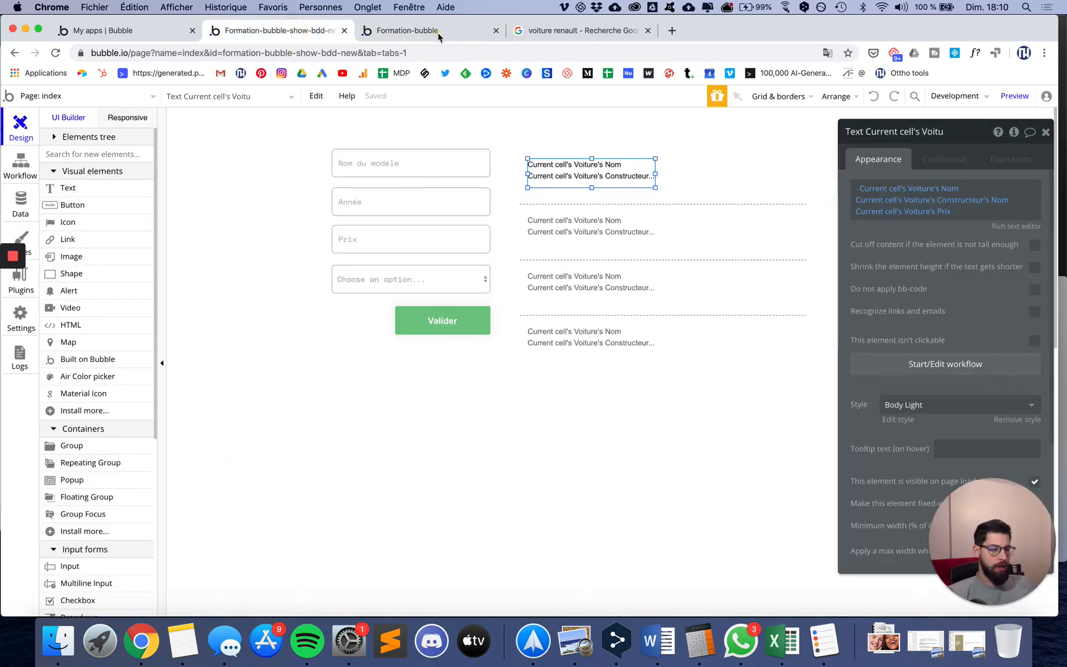
click(401, 30)
click(325, 141)
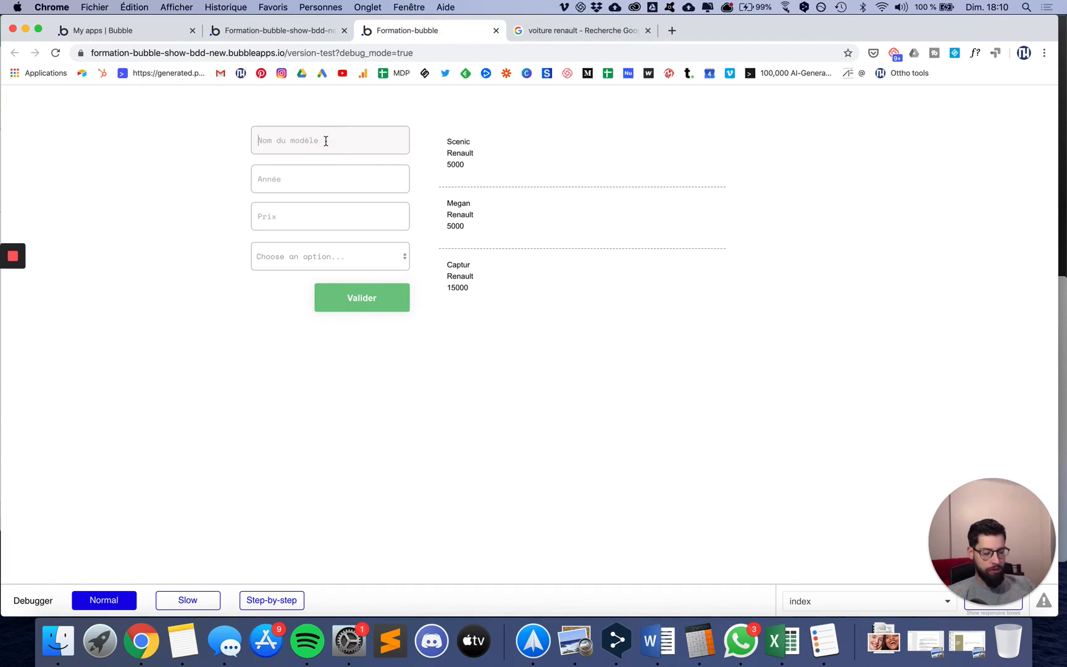
click(341, 179)
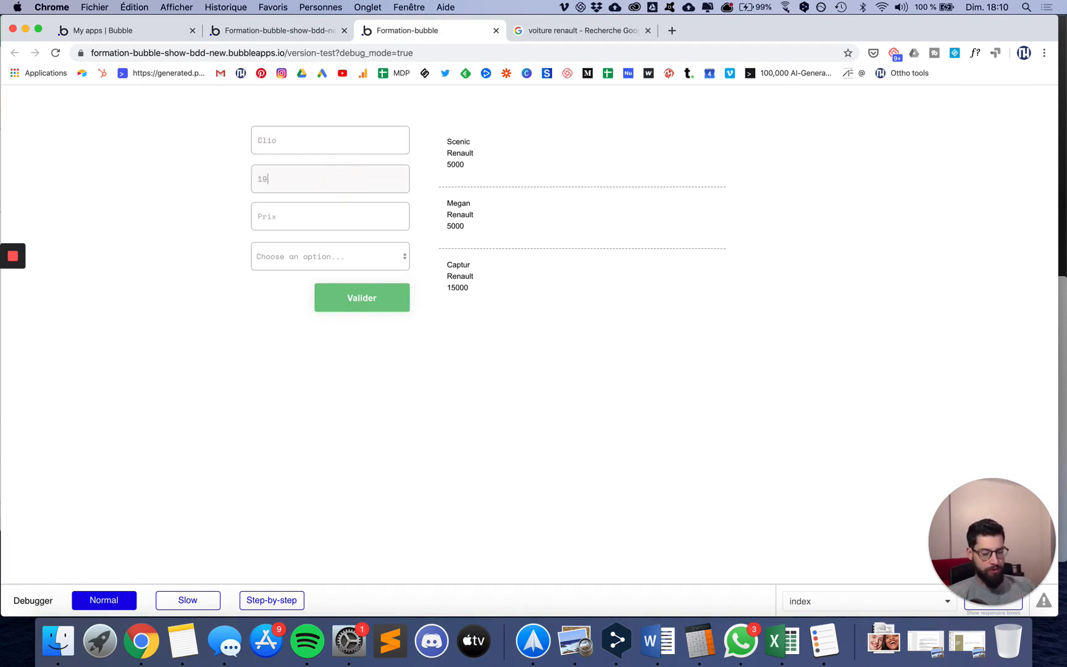
click(314, 213)
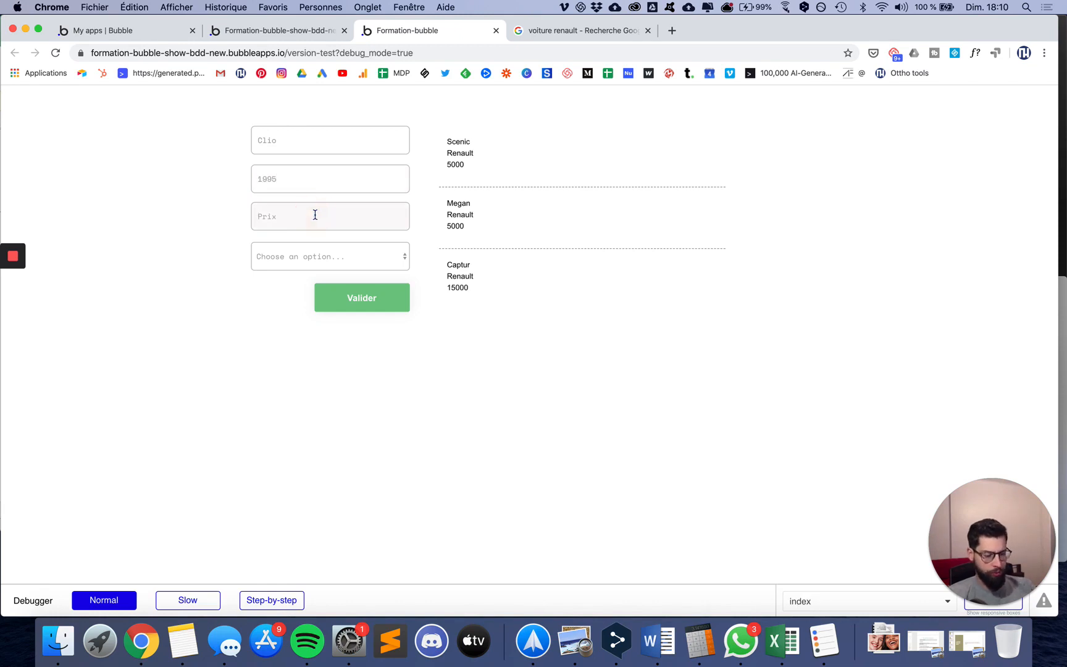
click(309, 255)
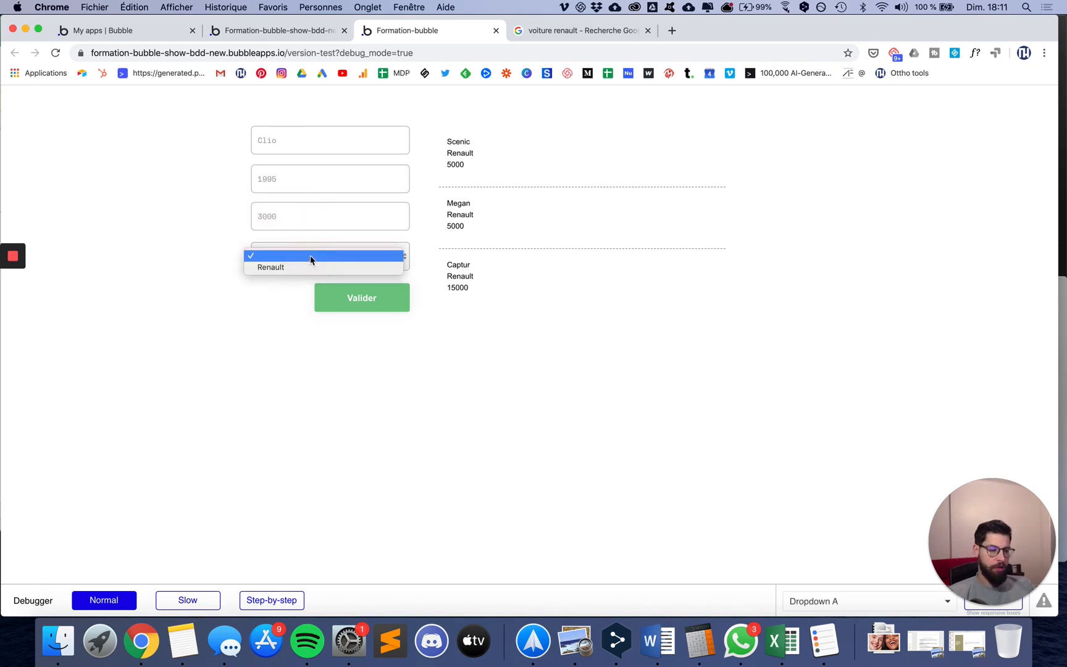
click(296, 268)
click(361, 309)
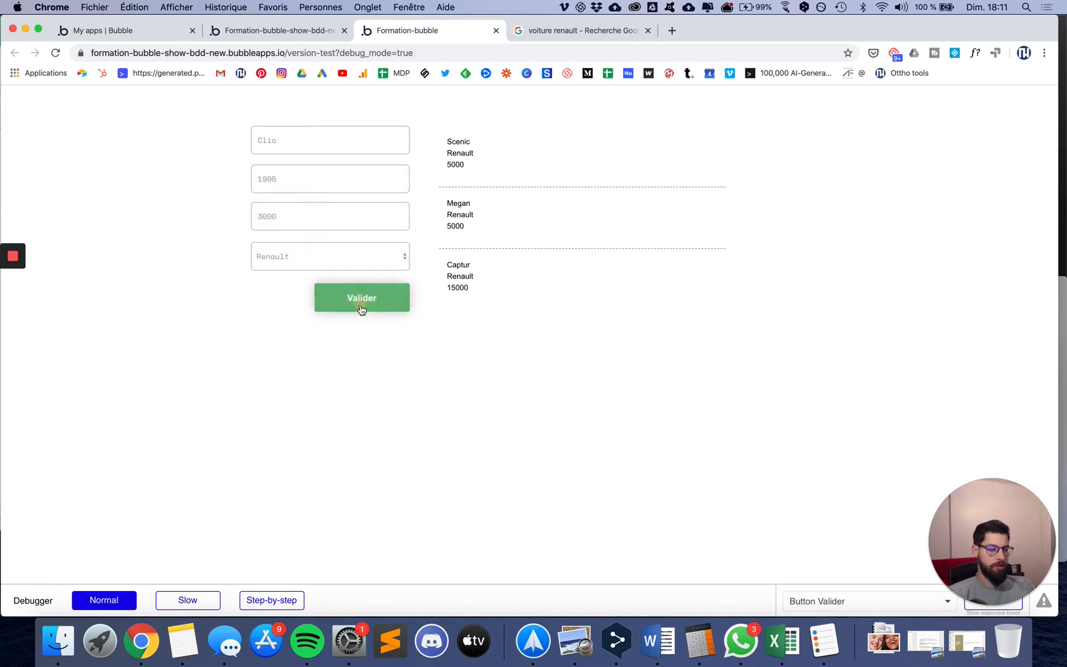
scroll(531, 333, down, 2)
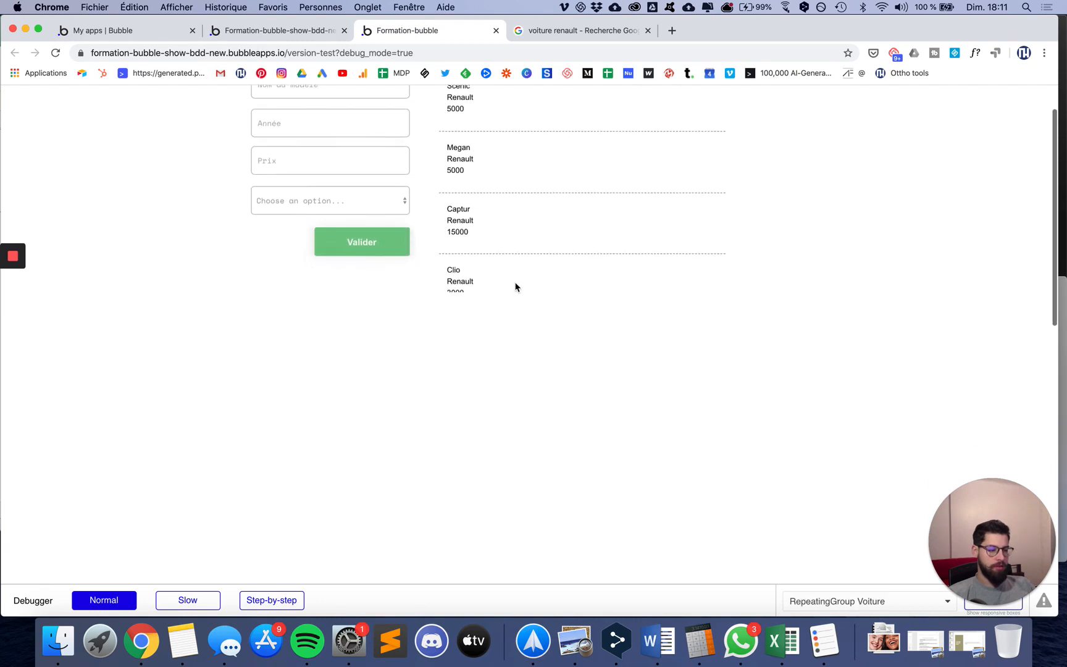
scroll(528, 309, up, 2)
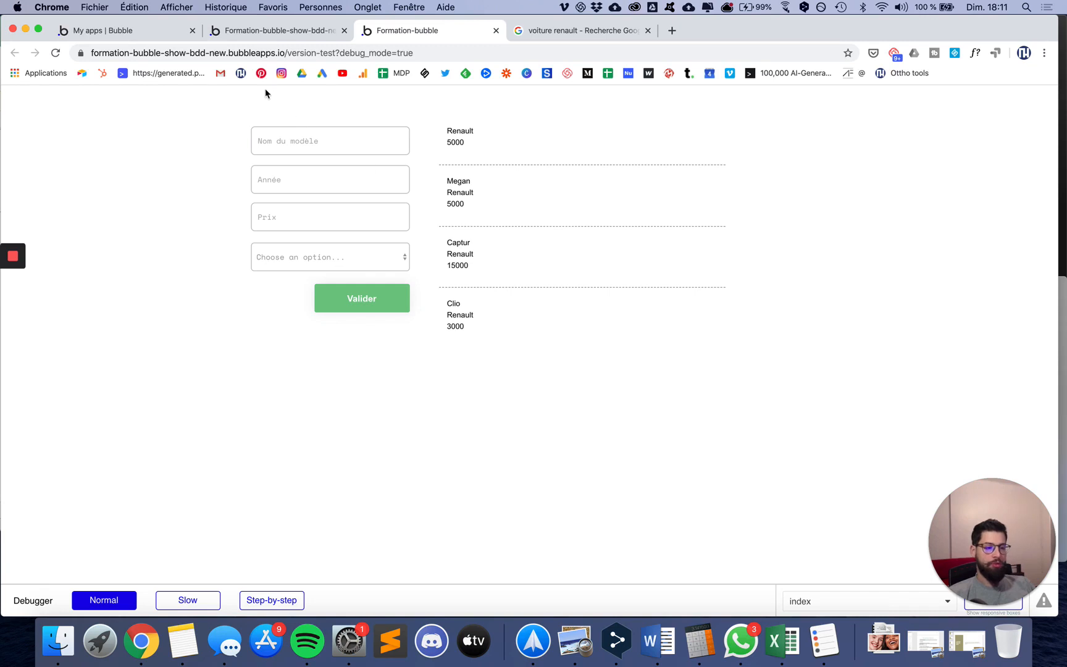
Step: Find the Renault Kangoo picture in the Google results and save it as Kangoo in the OTTHO folder
click(574, 34)
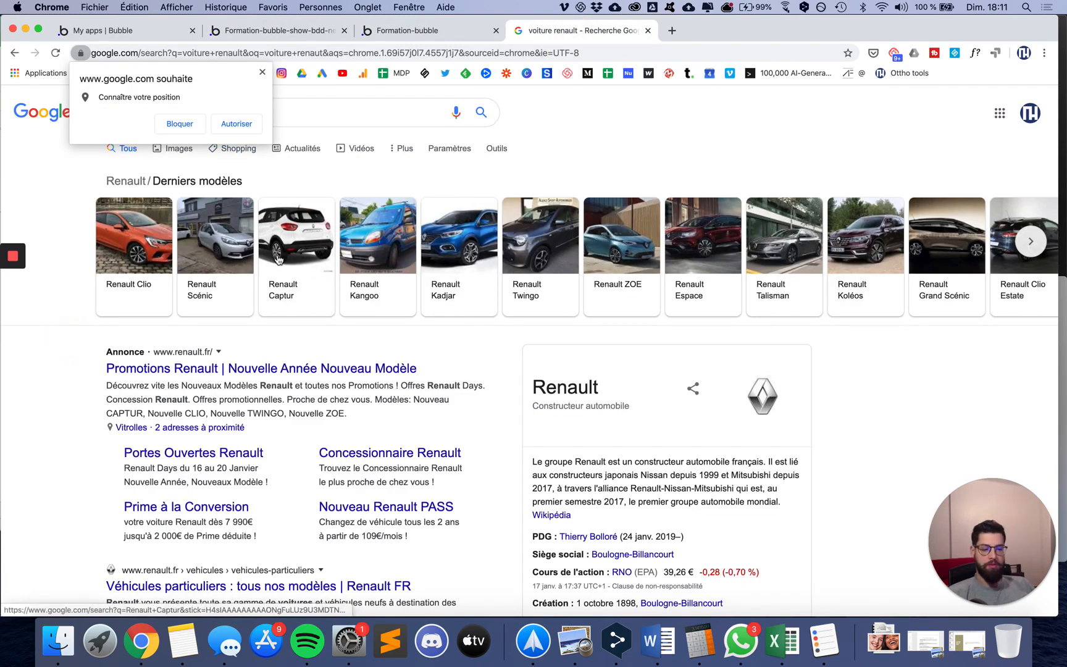
click(374, 259)
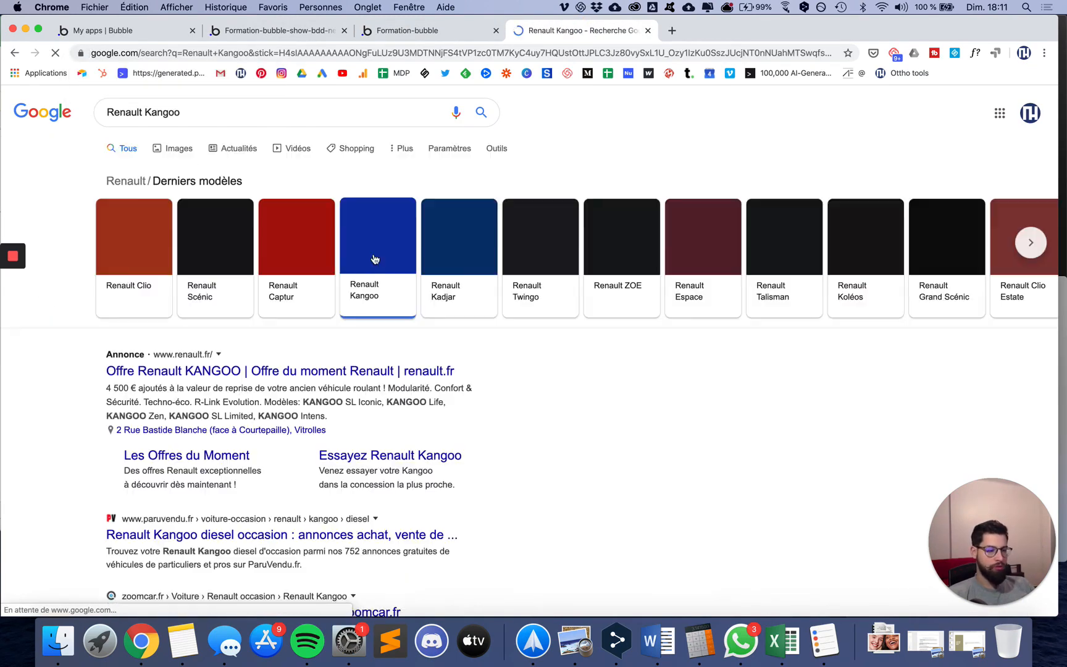
right_click(776, 379)
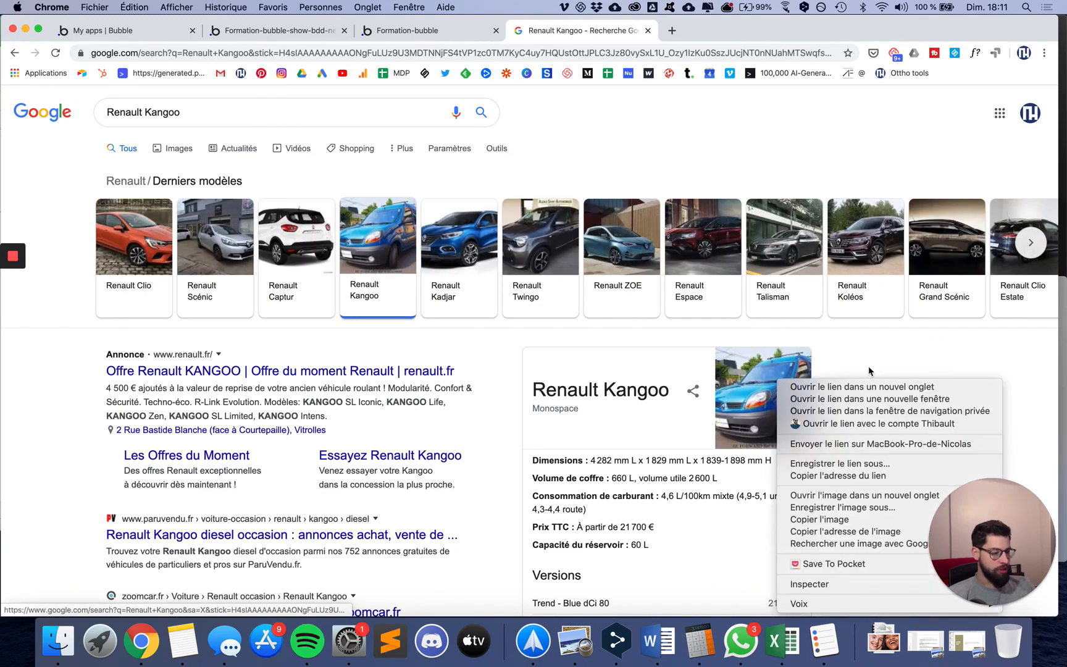
click(826, 507)
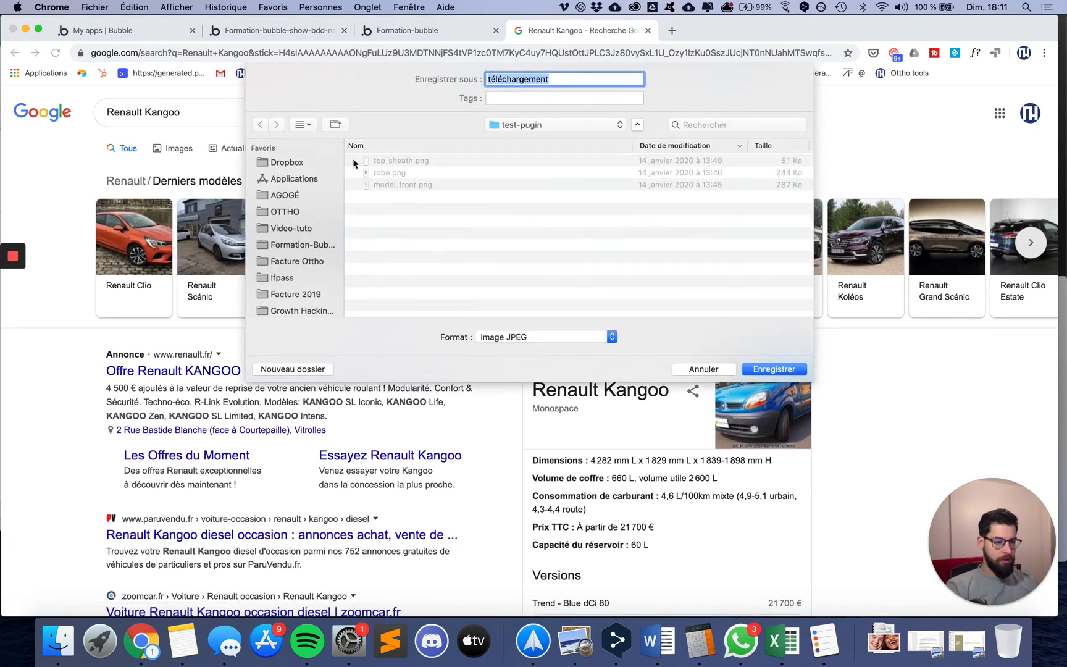
click(298, 211)
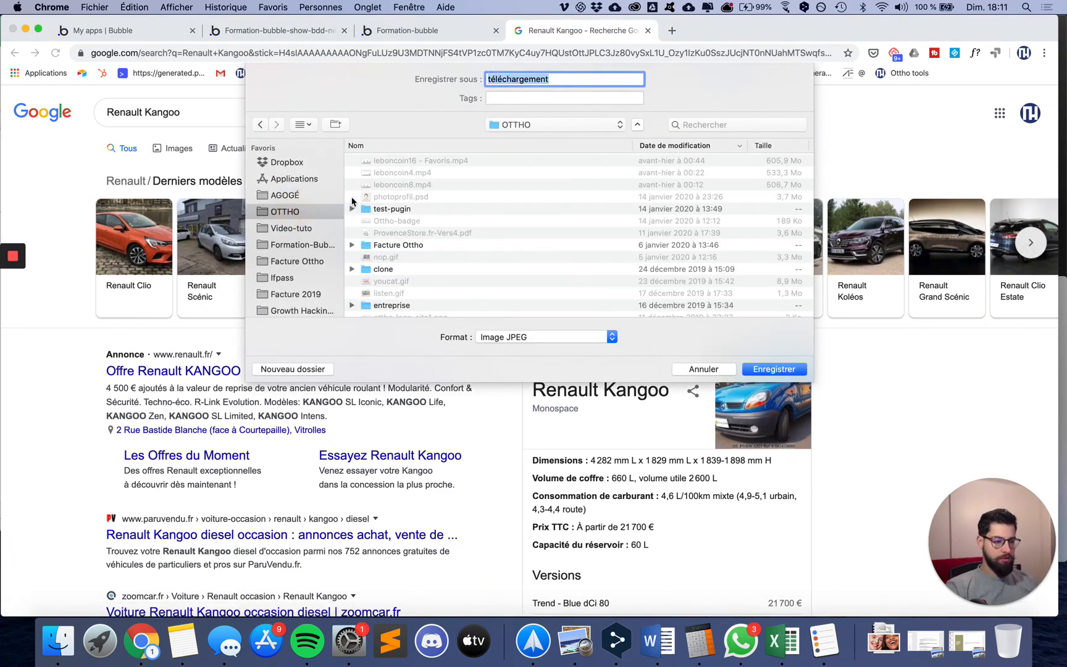
key(BackSpace)
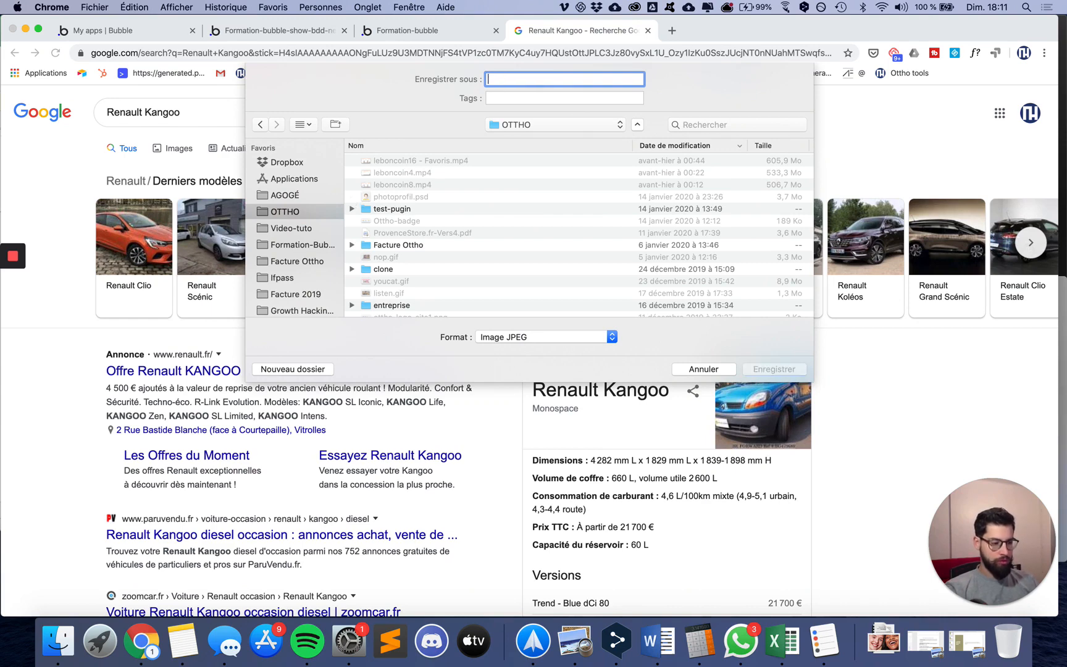
text(Kangoo)
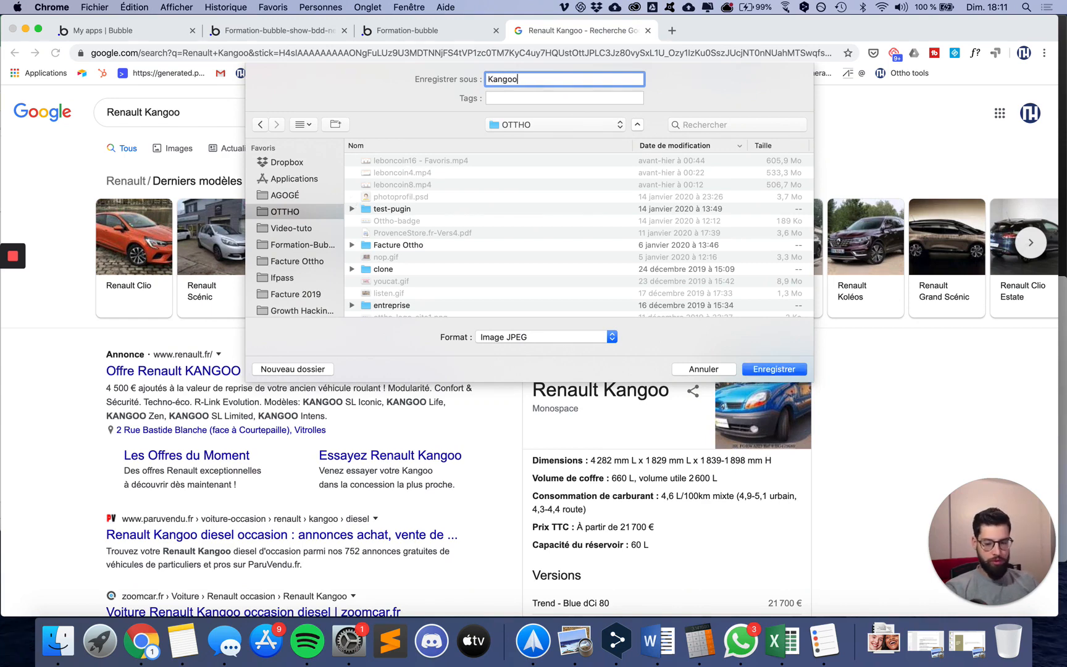
key(Return)
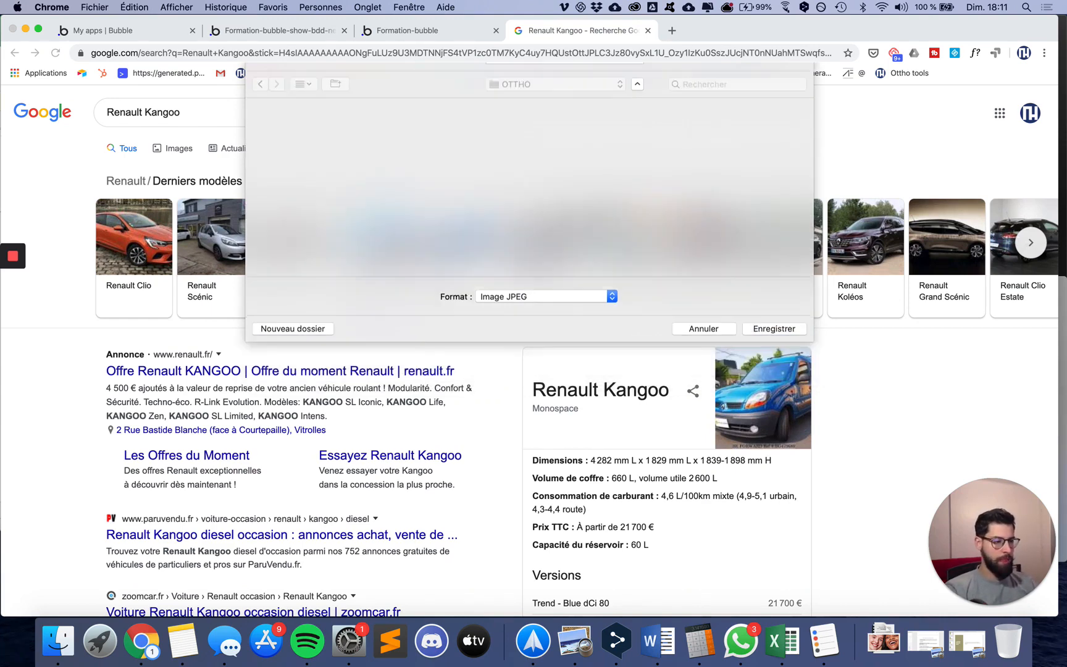
Step: Back in the Bubble editor, place a Picture Uploader element on the index page near the form
click(411, 31)
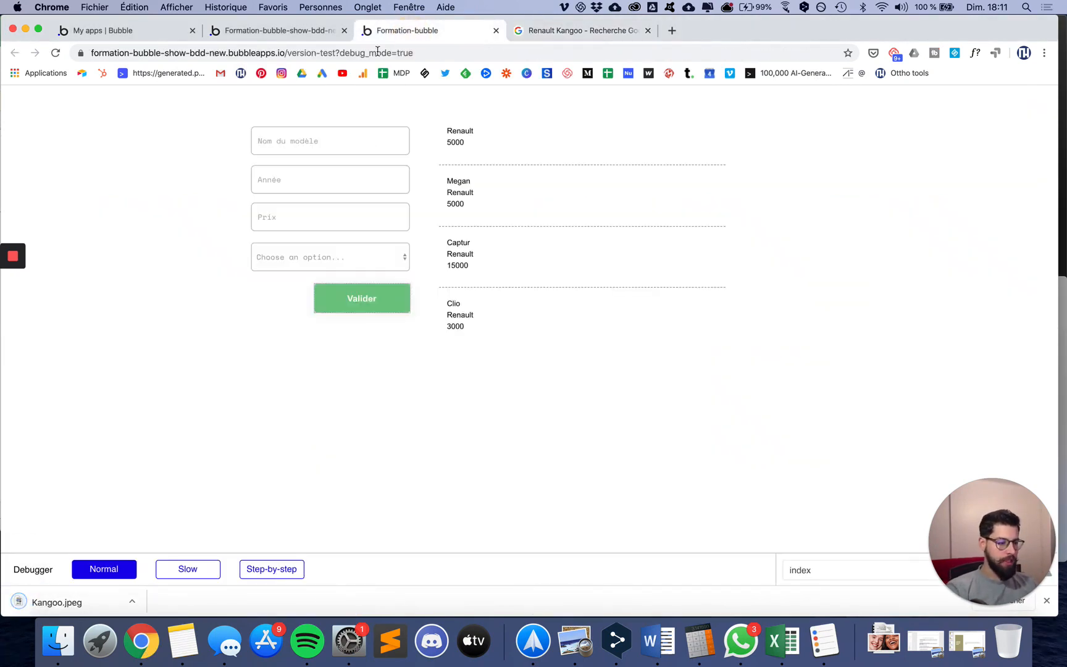
click(293, 37)
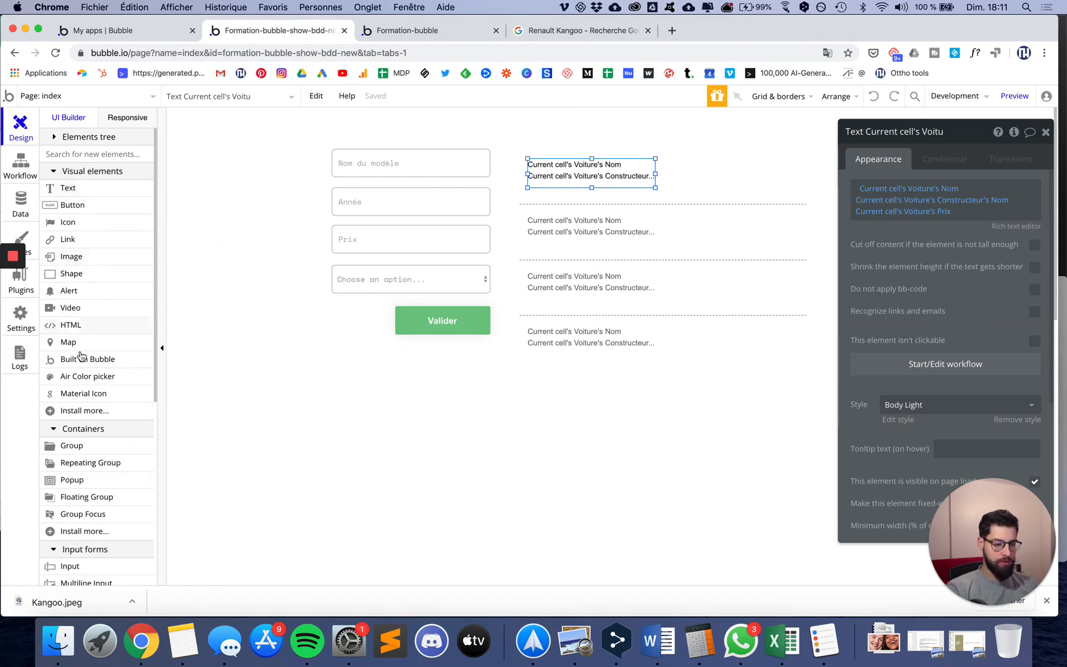
scroll(80, 362, down, 3)
scroll(83, 370, down, 3)
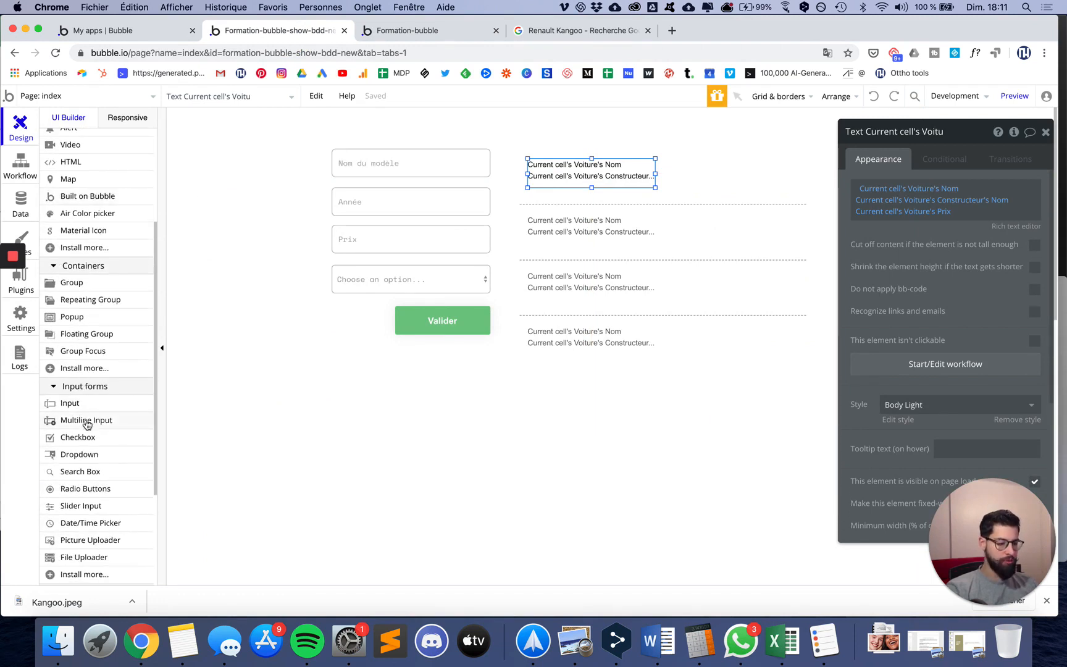
scroll(118, 480, down, 2)
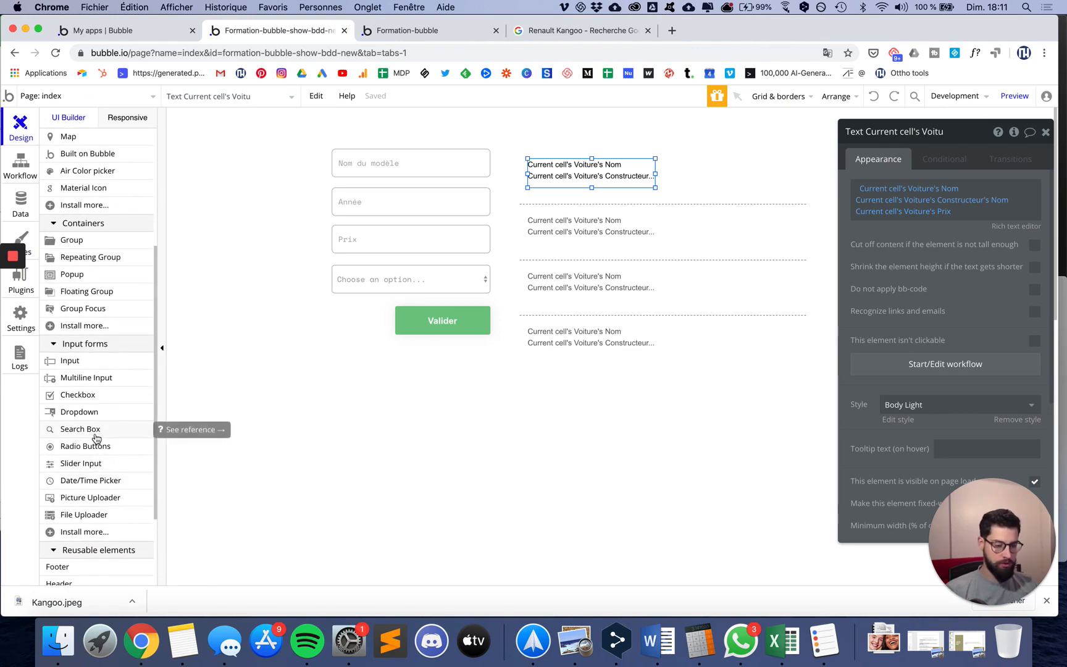
drag(84, 497, 400, 322)
Step: Shift the form inputs, dropdown and Valider button down together, and fit a smaller picture uploader above the Nom du modèle field
drag(312, 148, 492, 332)
drag(314, 149, 519, 355)
key(Down)
key(Down)
key(Down)
key(Down)
key(Down)
key(Down)
key(Down)
key(Down)
key(Down)
key(Down)
key(Down)
key(Down)
key(Down)
key(Down)
key(Down)
key(Down)
key(Down)
key(Down)
key(Down)
key(Down)
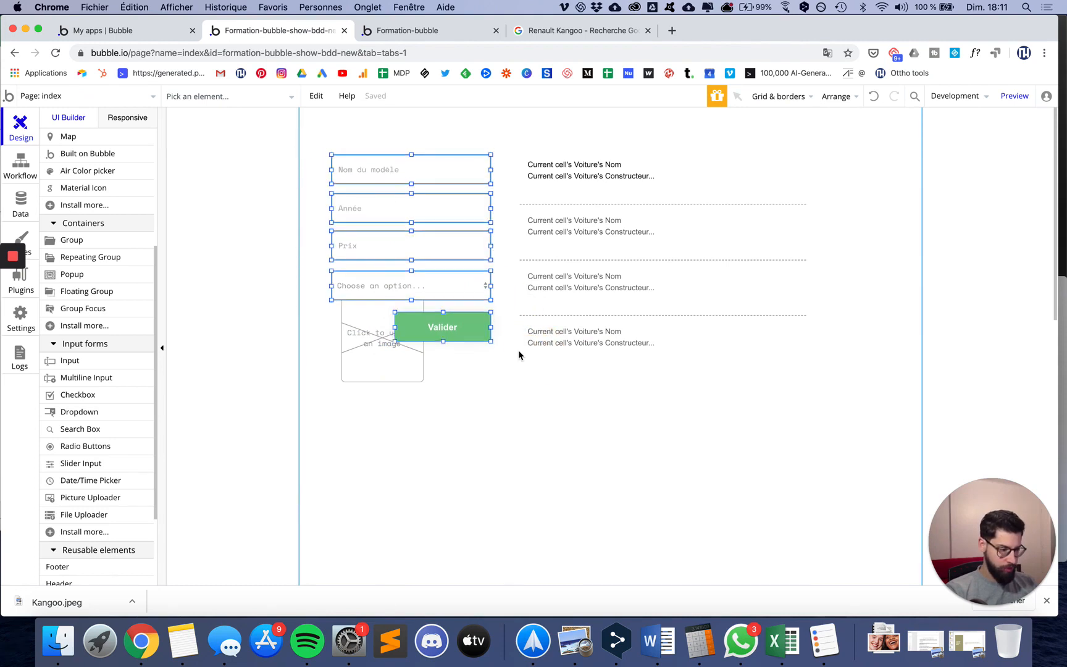
key(Down)
key(Down)
key(Down)
key(Down)
key(Down)
key(Down)
key(Down)
key(Down)
key(Down)
key(Down)
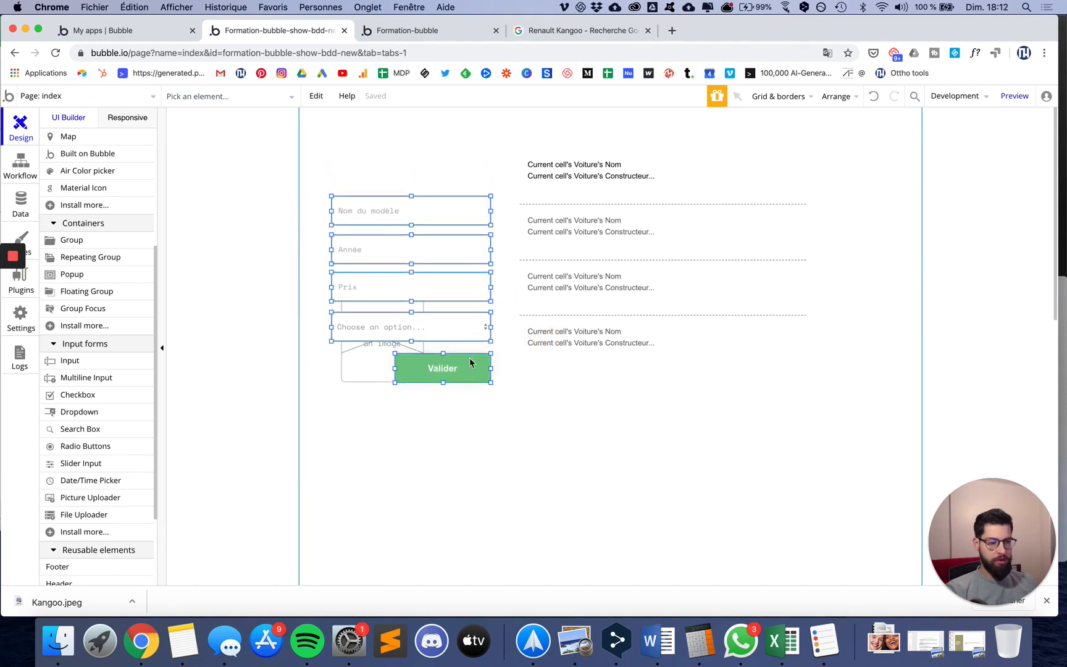
drag(365, 365, 373, 173)
drag(432, 196, 385, 160)
Step: In the Valider button's workflow, add a new image field named Photo to the Create a new Voiture action
click(474, 370)
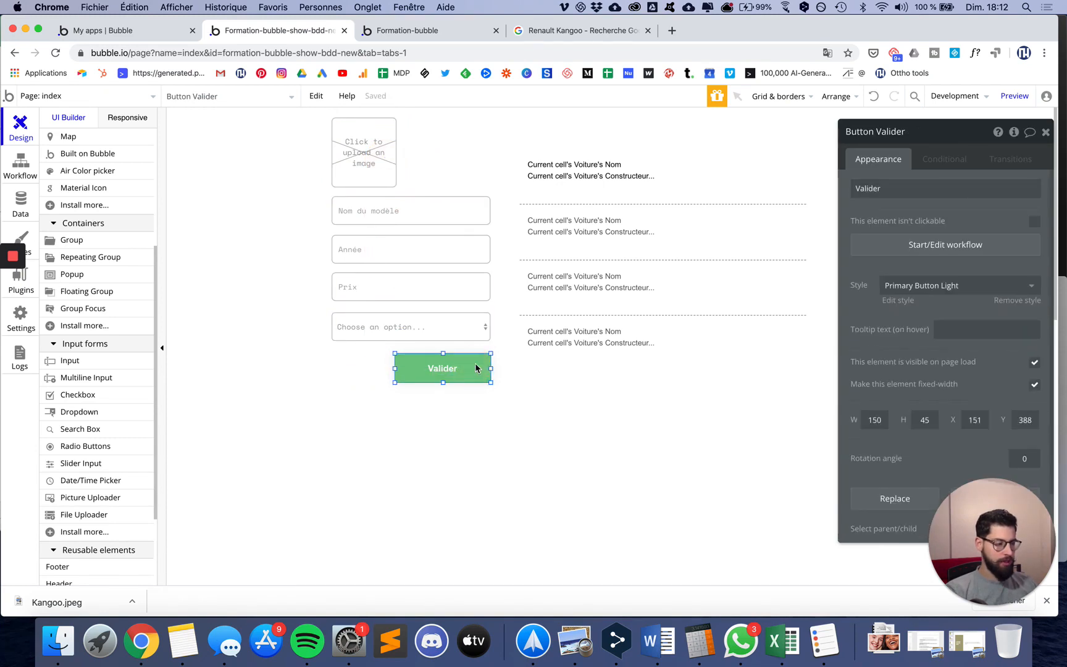
click(947, 243)
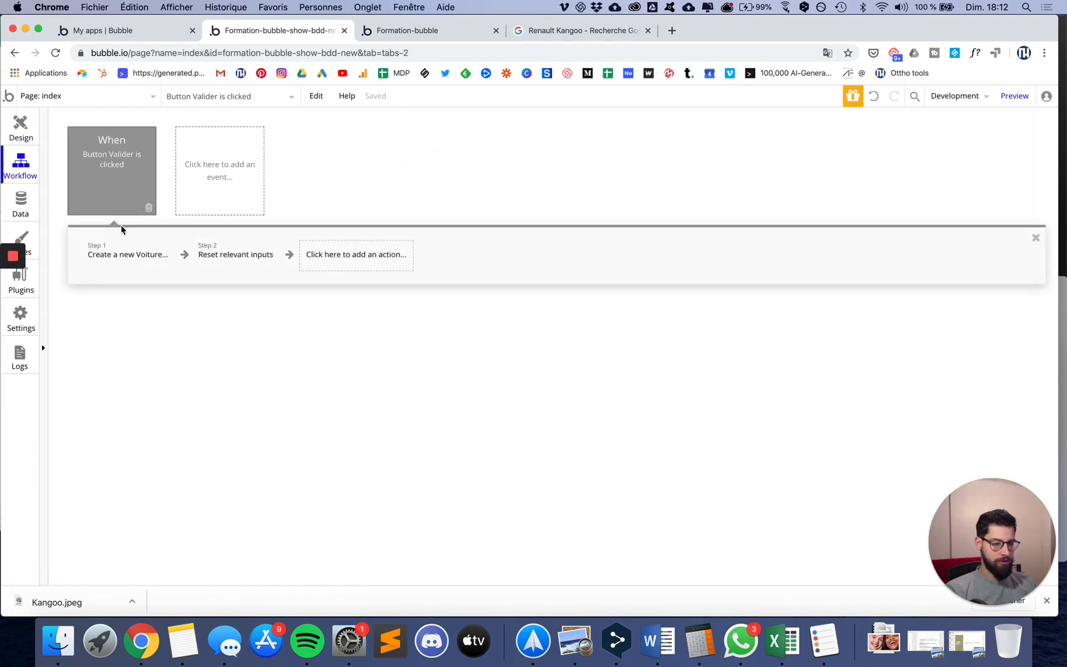
click(122, 250)
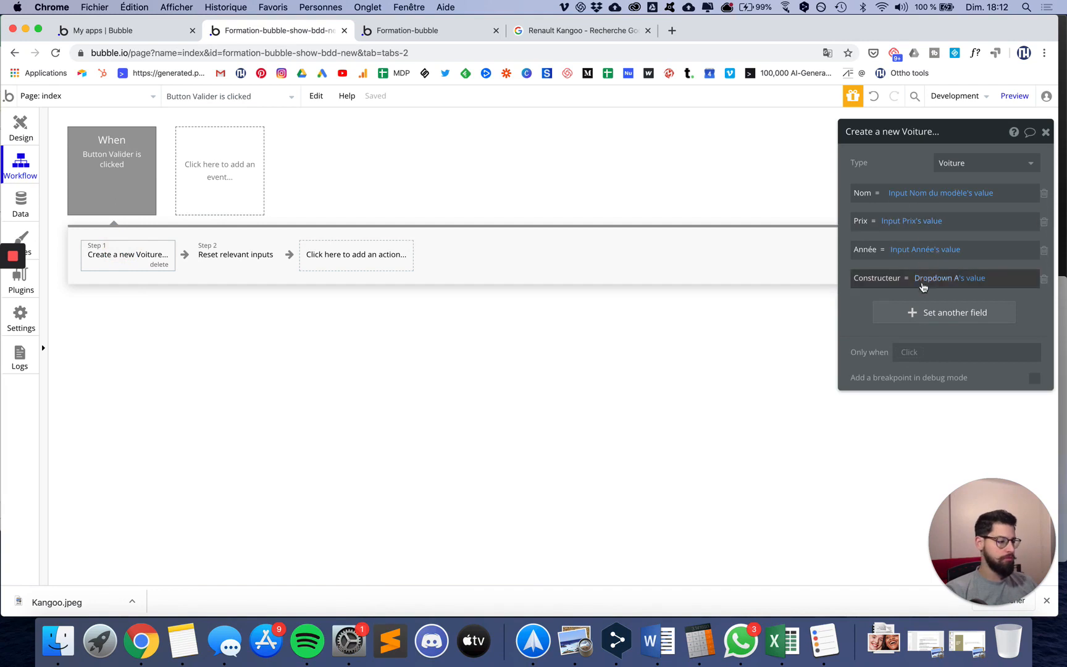
click(899, 314)
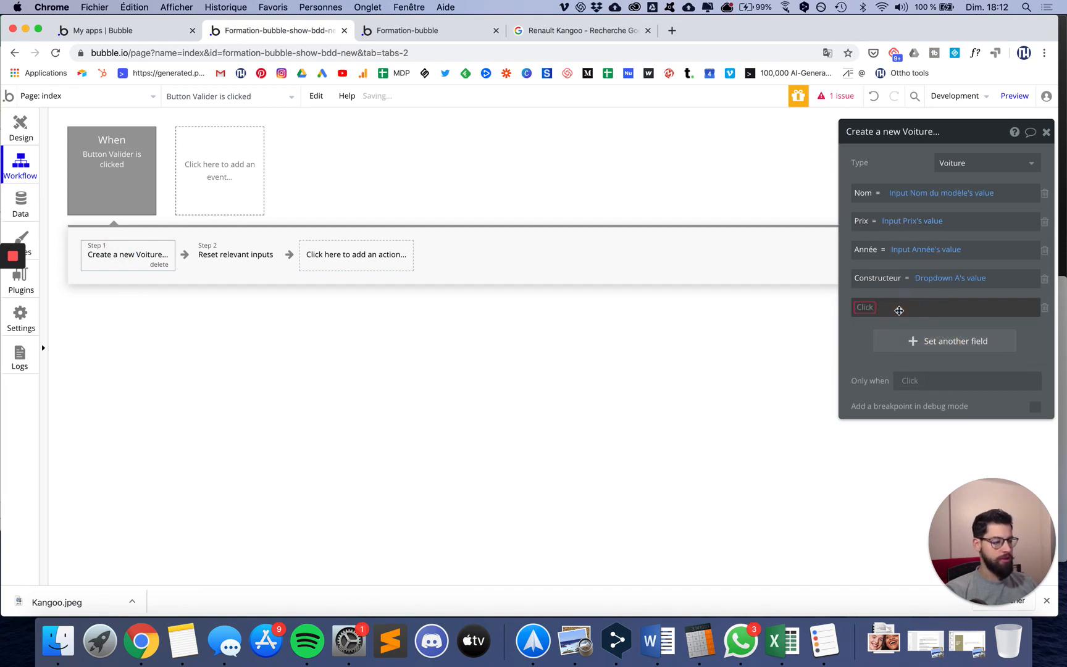
click(864, 306)
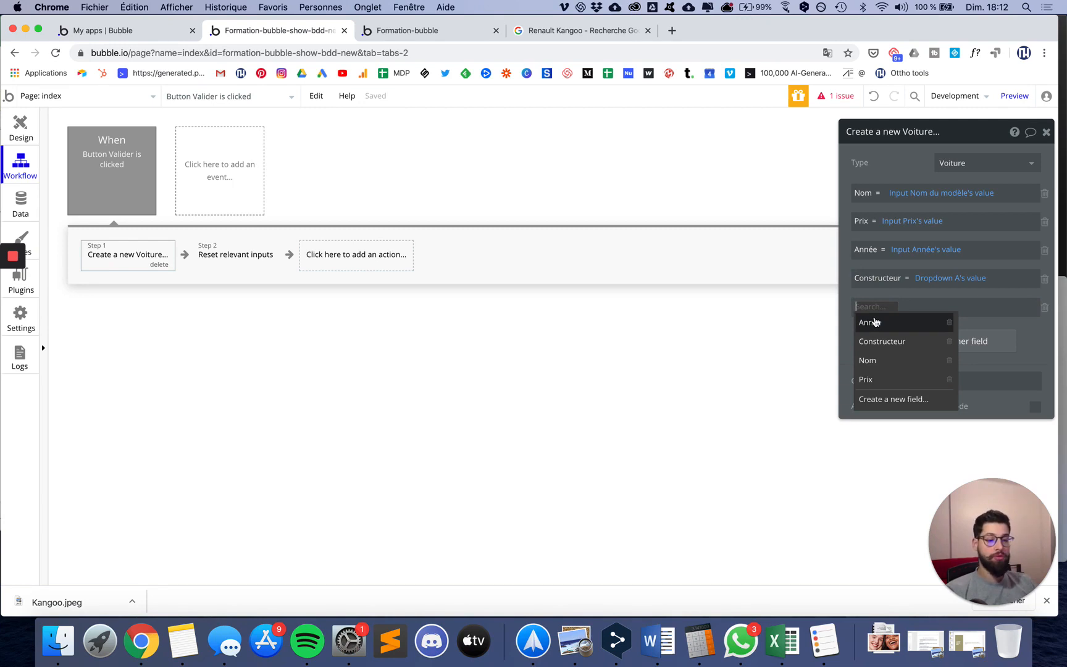
click(866, 400)
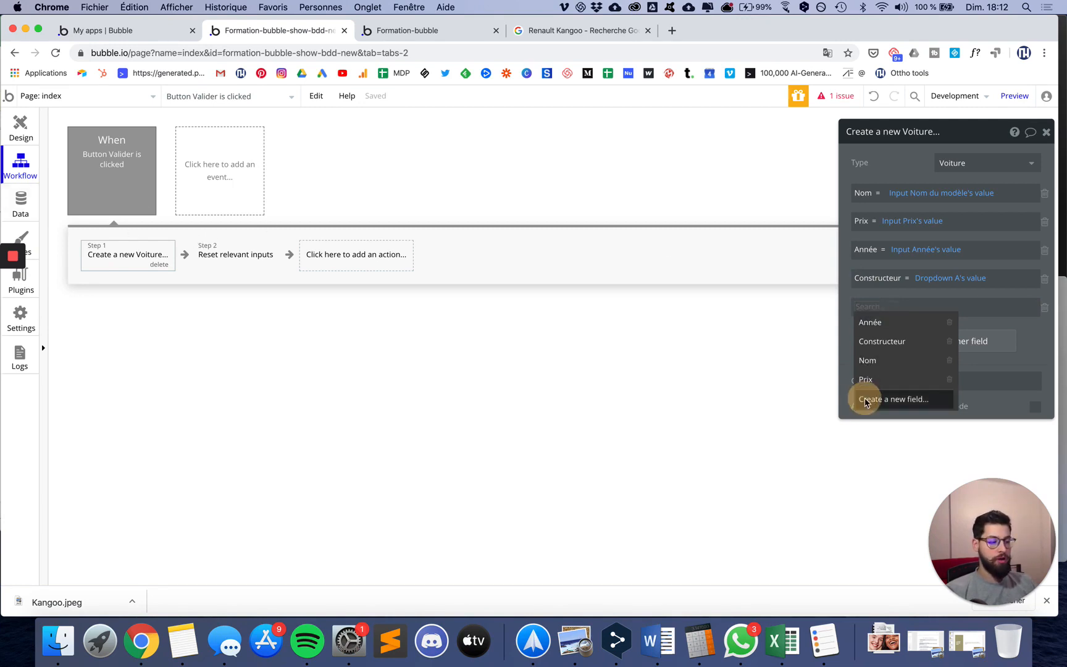
text(Photo)
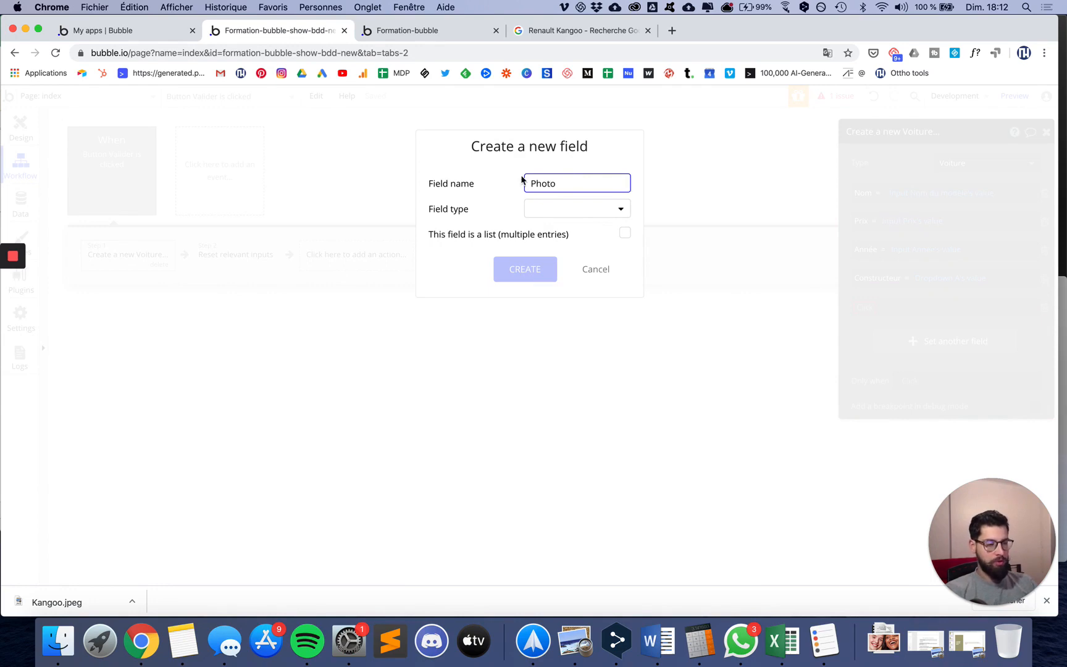
click(536, 208)
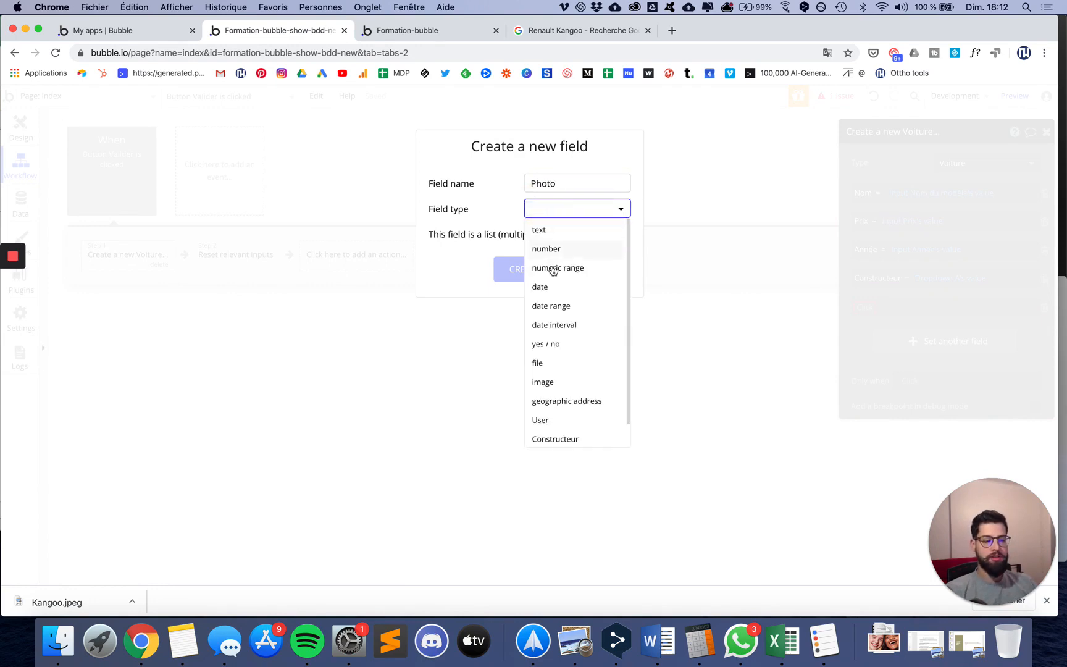
click(546, 382)
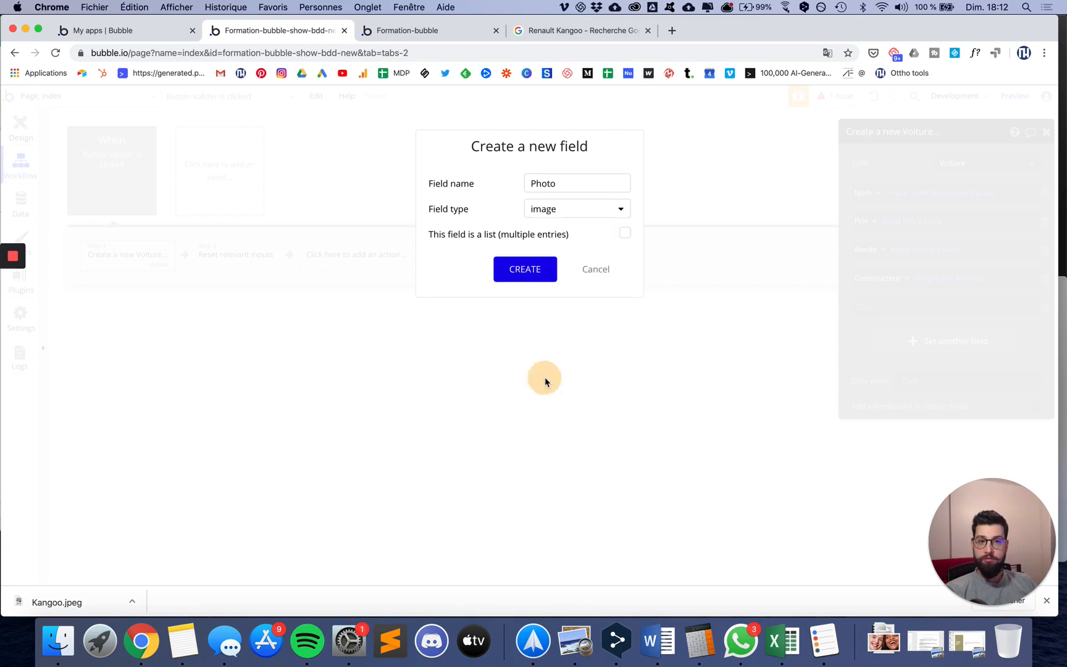
click(526, 270)
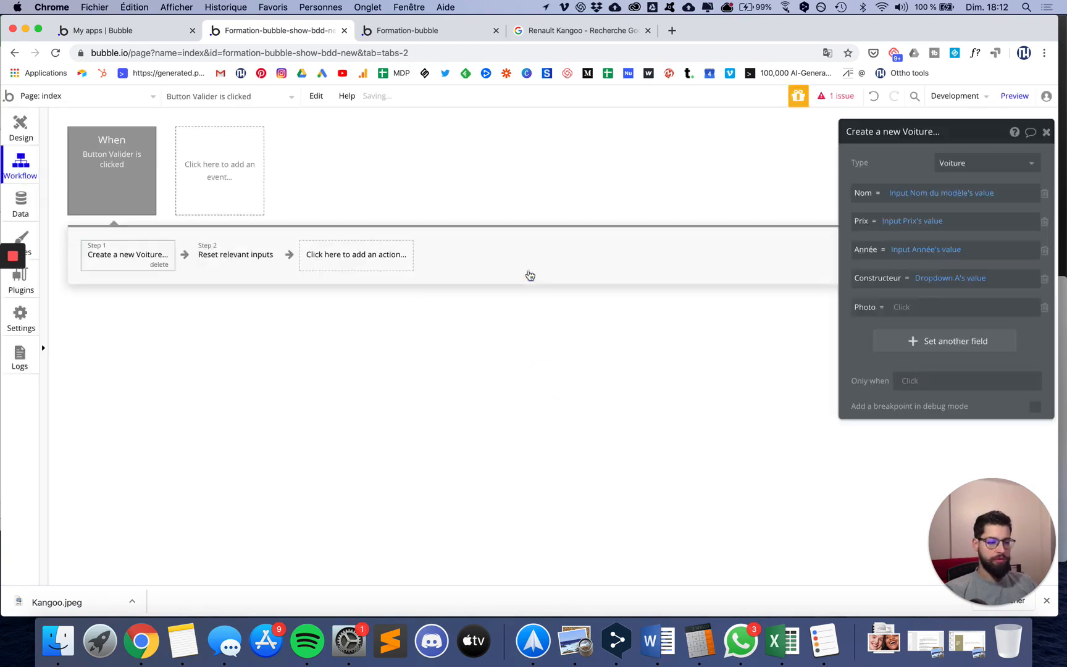
Step: Set the action's Photo field to PictureUploader A's value
click(898, 304)
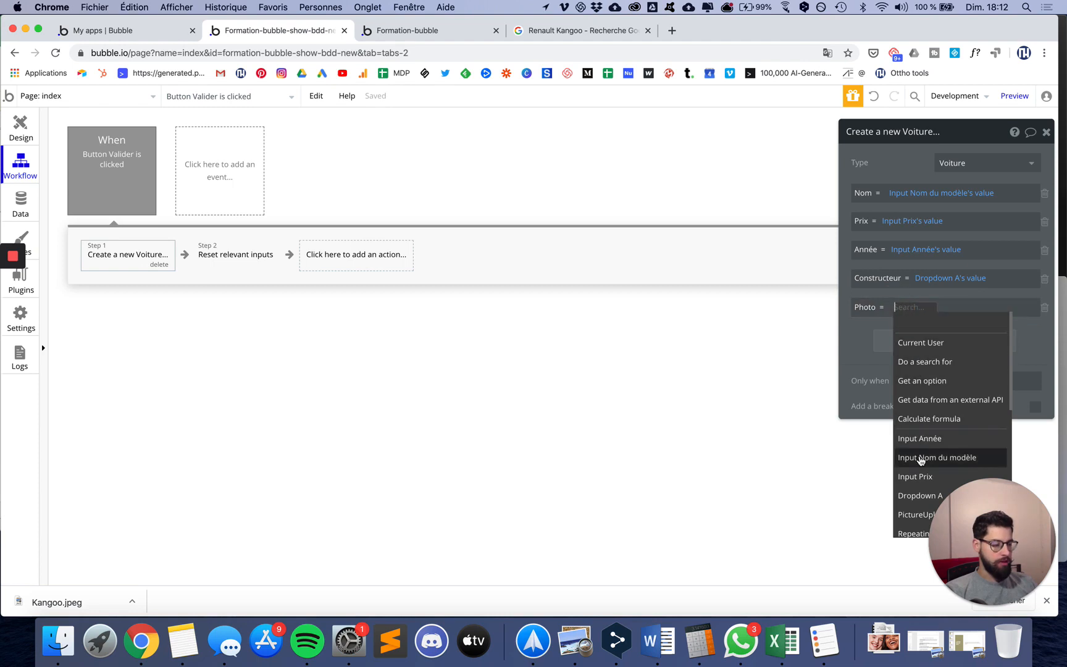
scroll(920, 457, down, 2)
scroll(920, 460, down, 2)
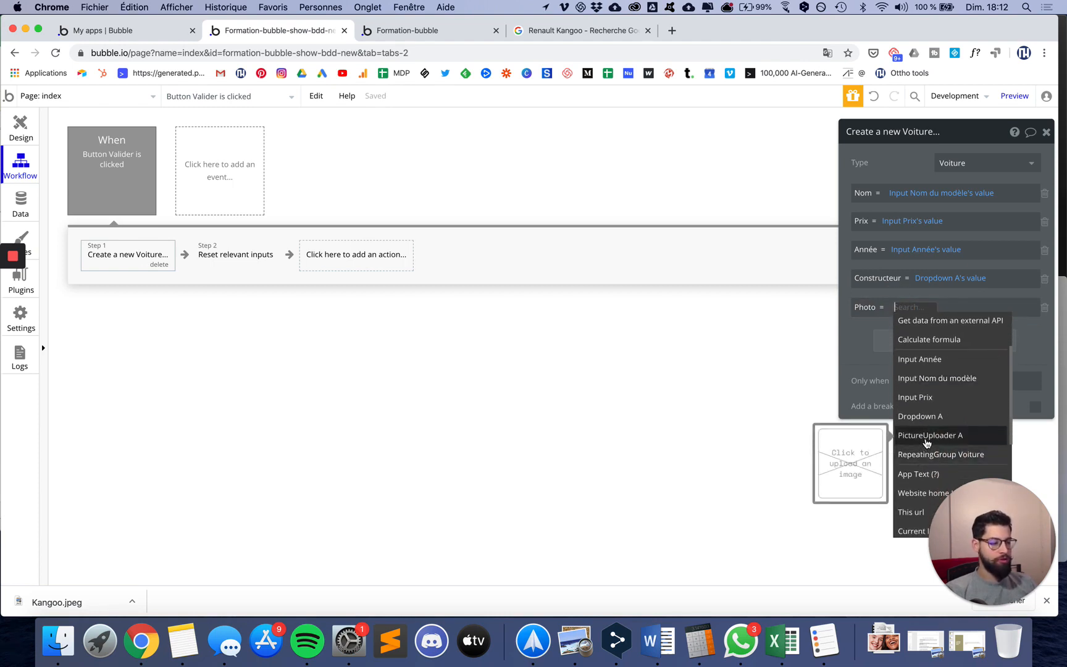
click(926, 436)
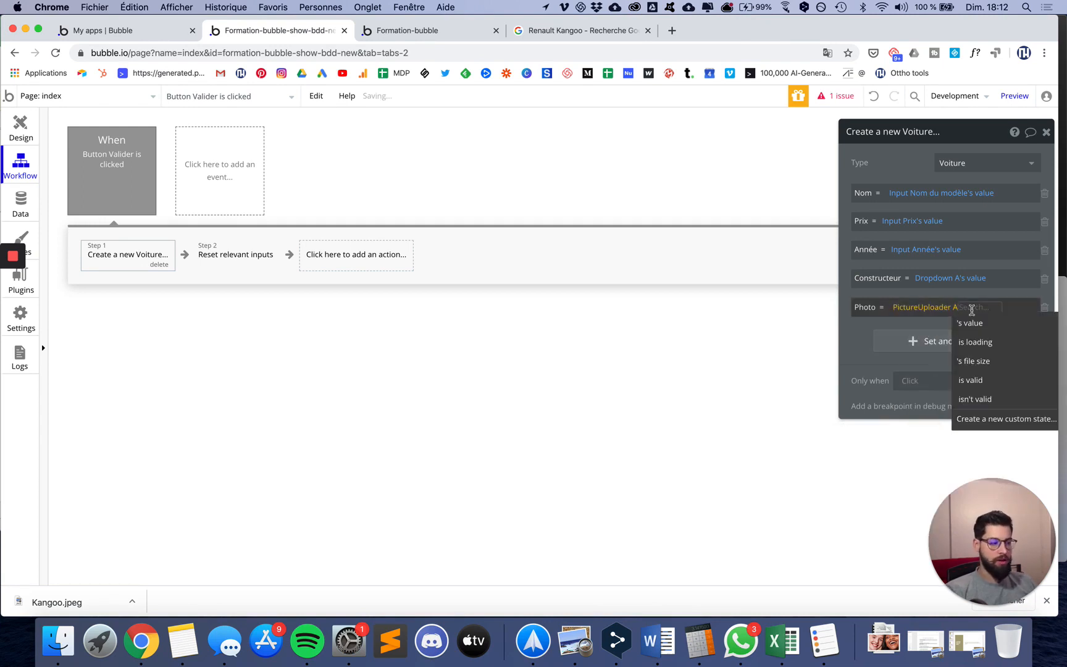
click(966, 323)
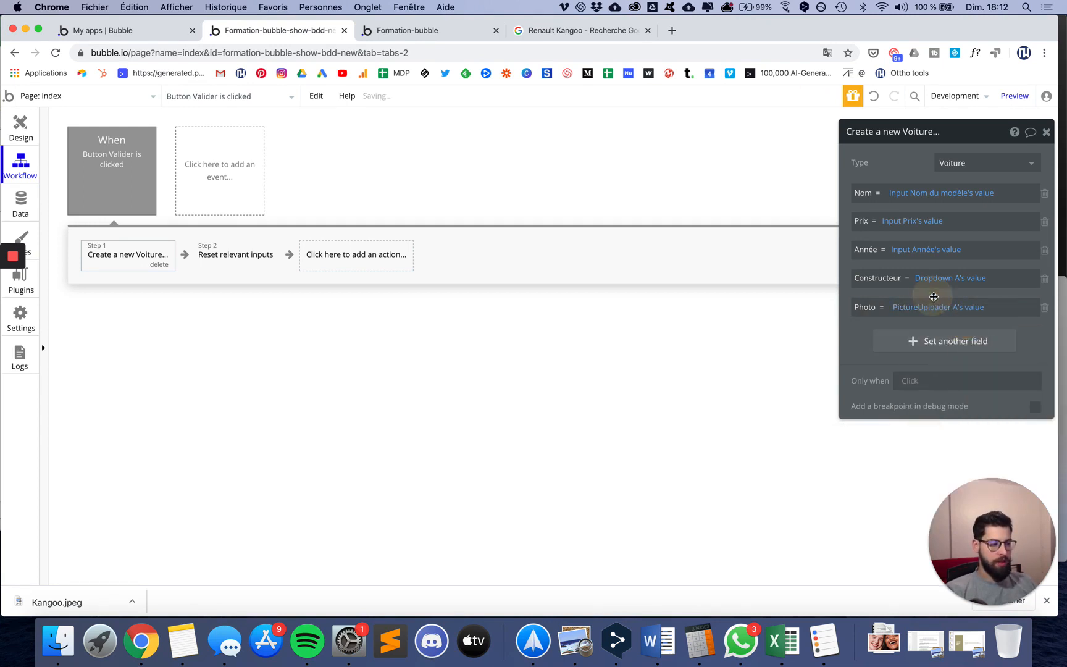
Step: In the page preview, upload the Kangoo picture from the OTTHO folder into the picture uploader
click(420, 30)
click(415, 113)
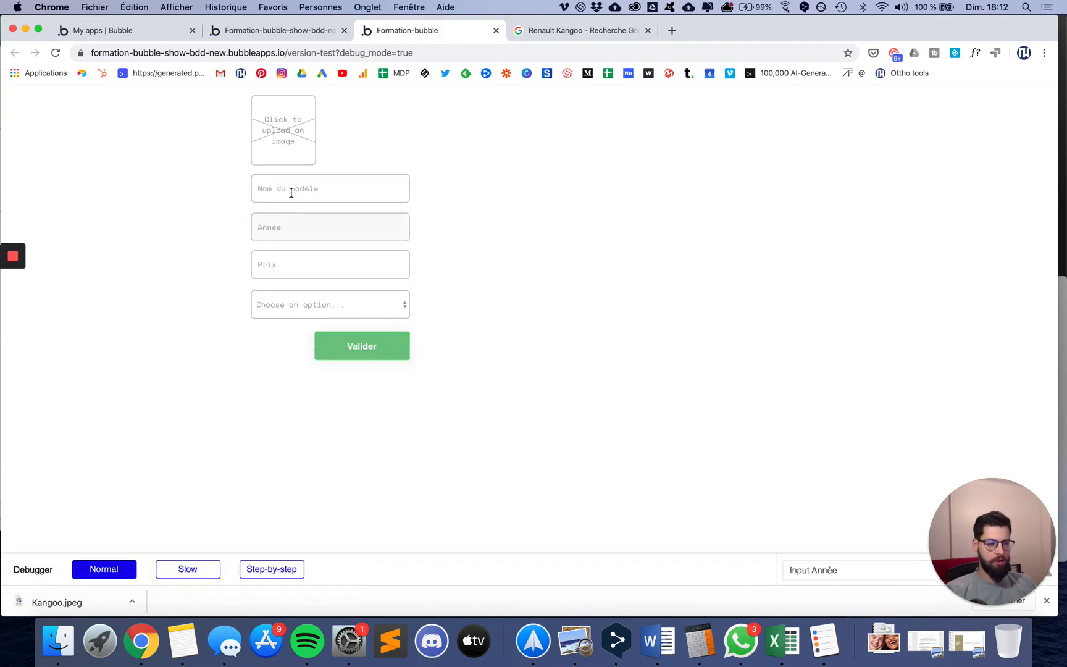
click(291, 179)
click(290, 121)
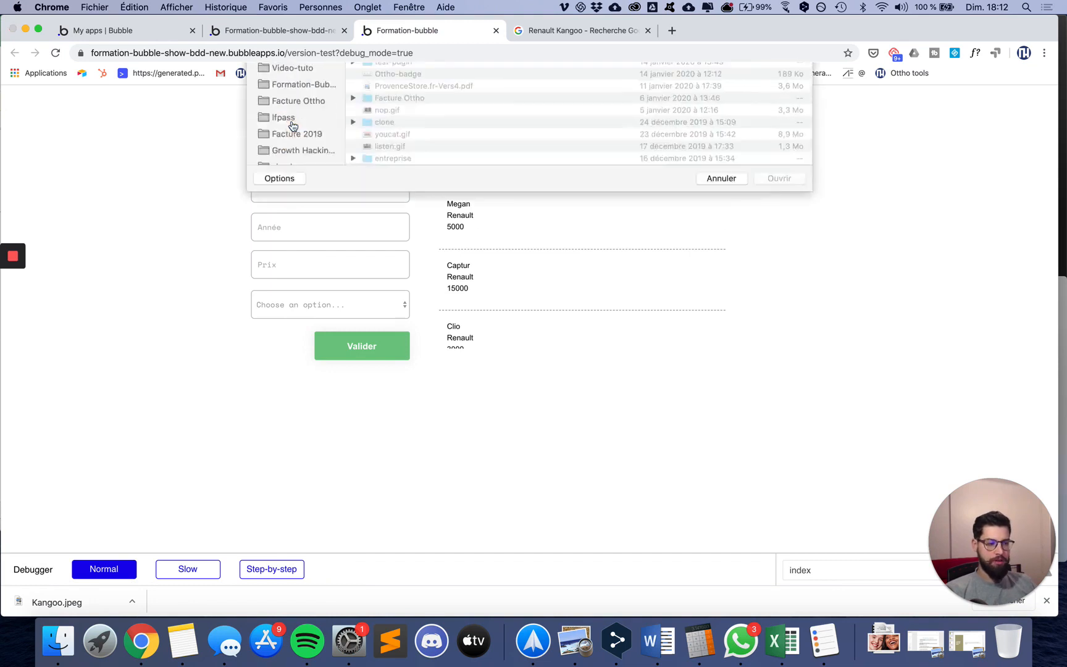
click(287, 162)
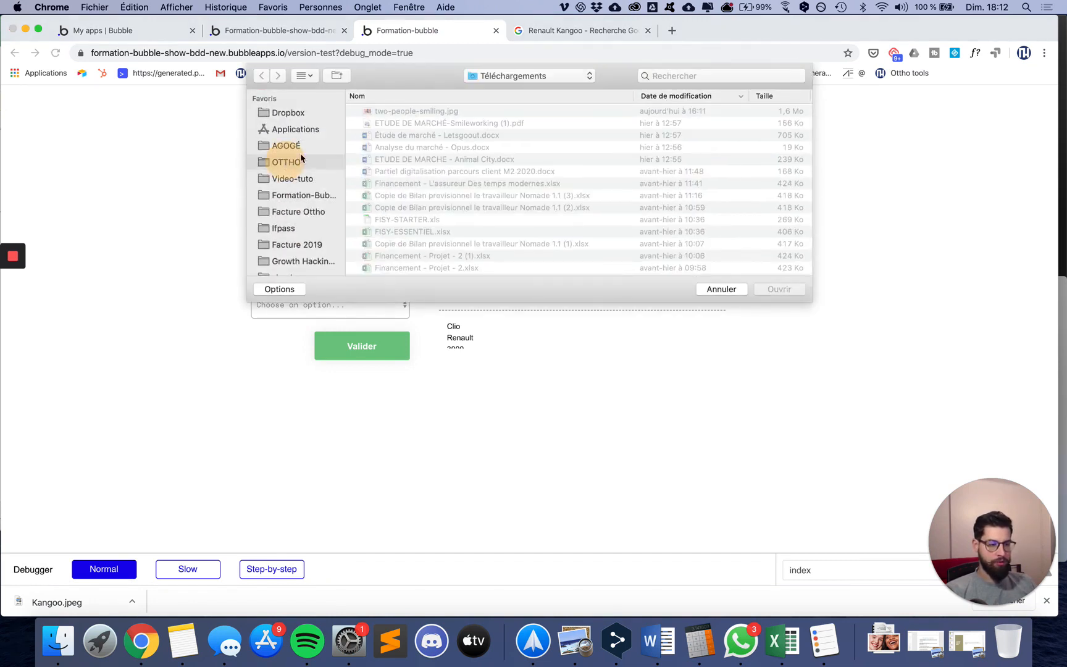
double_click(395, 111)
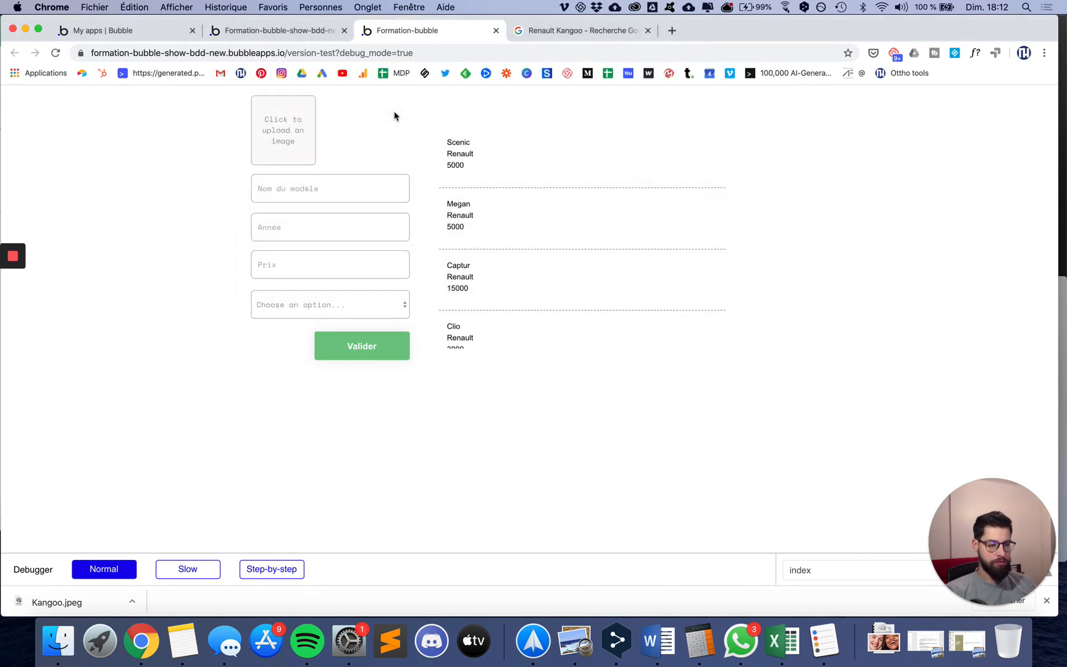
Step: Fill in the form with model Kangoo, year 1996, price 4000 and constructor Renault, and submit it with Valider
click(314, 184)
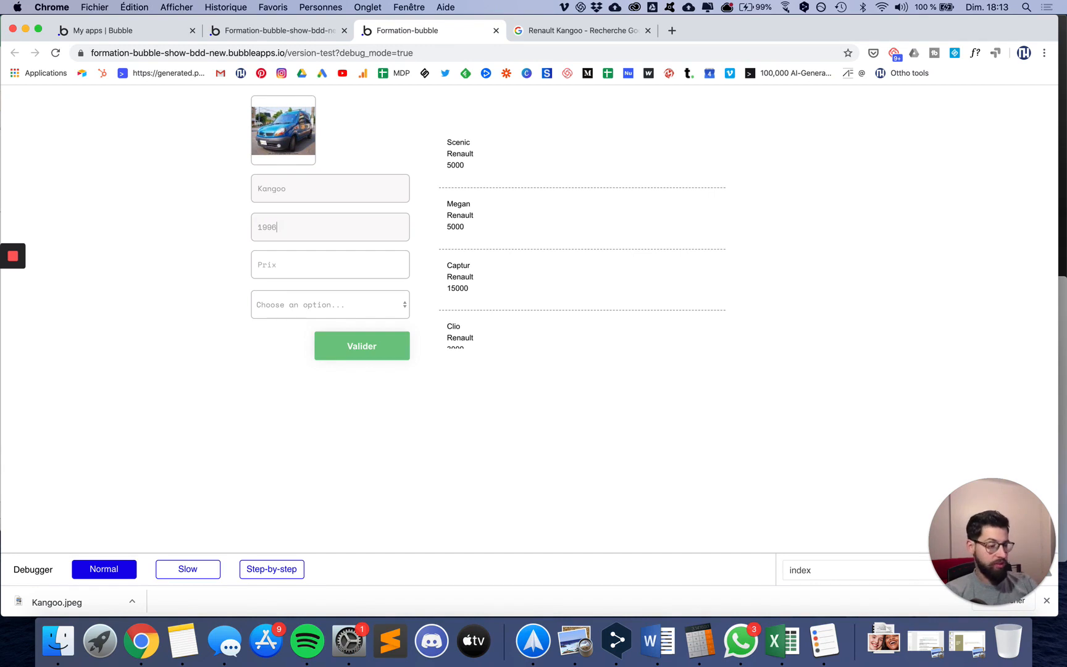
click(291, 264)
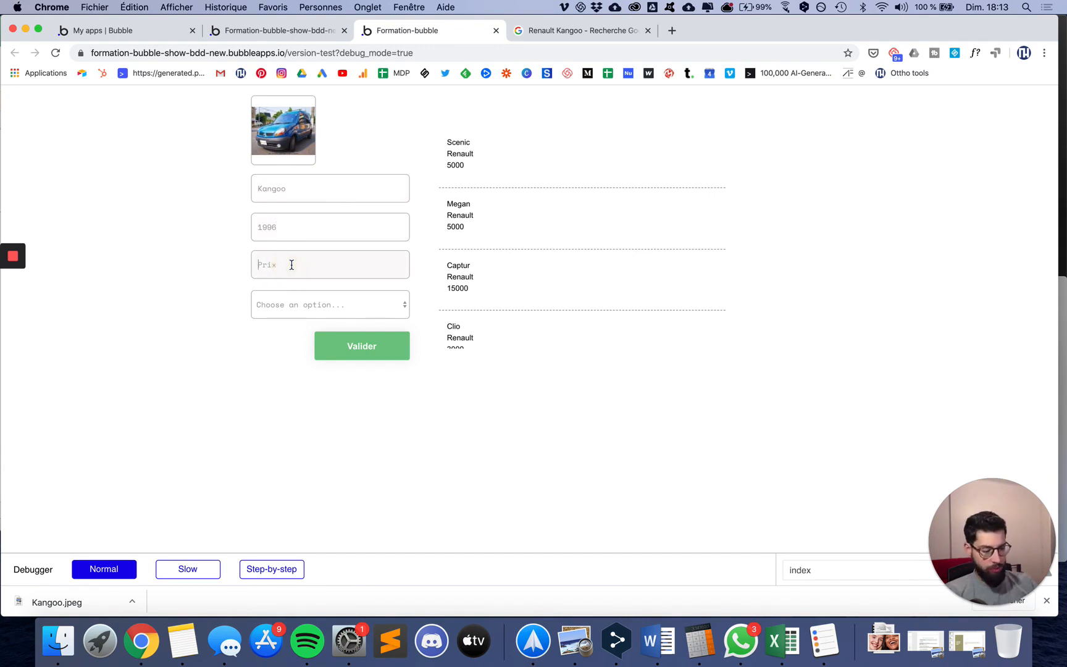
click(308, 304)
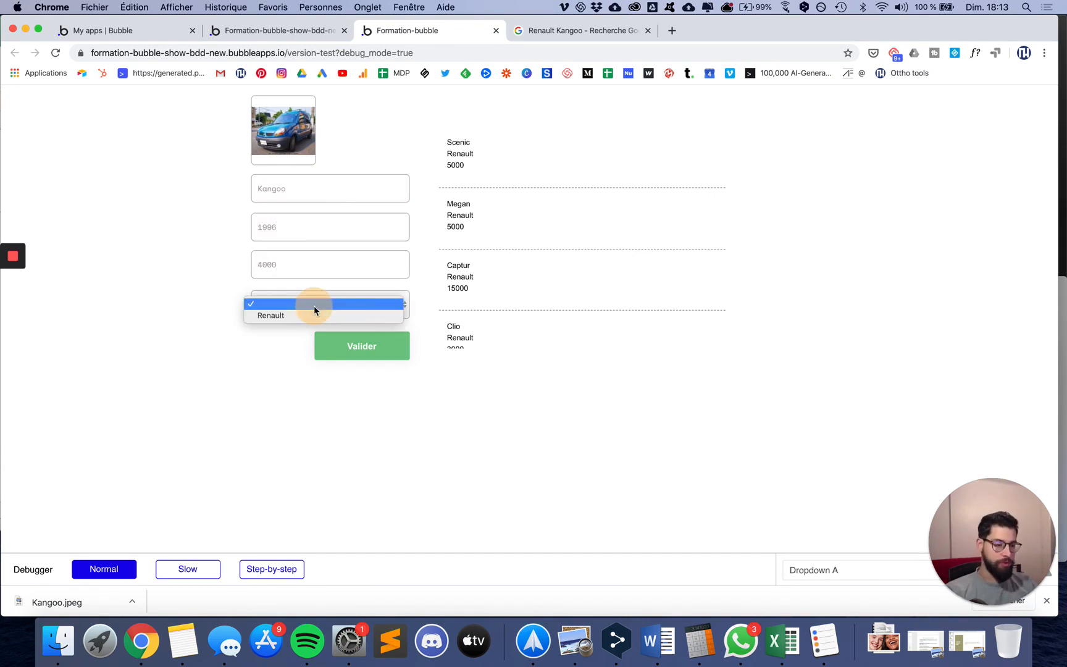
click(314, 312)
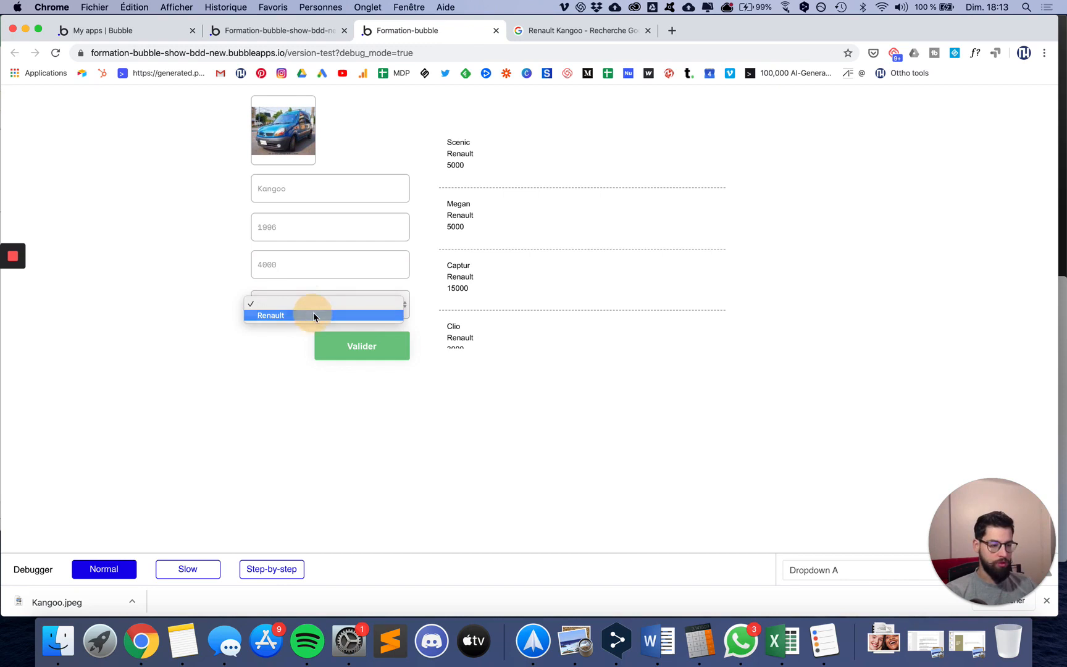
click(349, 356)
scroll(519, 238, down, 3)
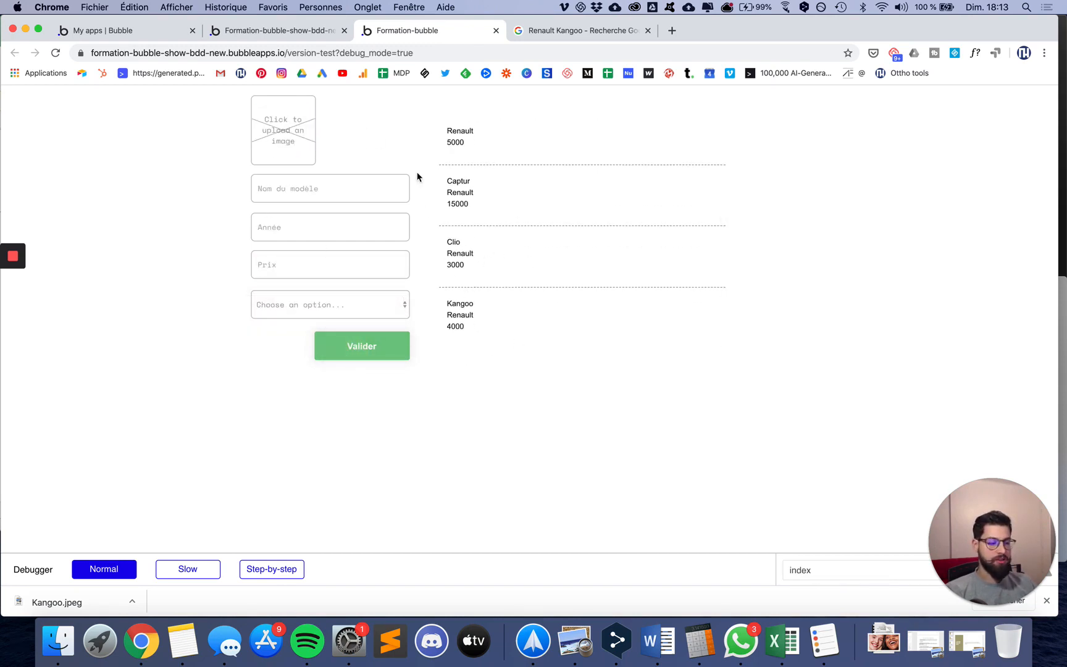
Step: In the page design, shift the car text to the right within the repeating group's first cell, leaving space beside it
click(303, 32)
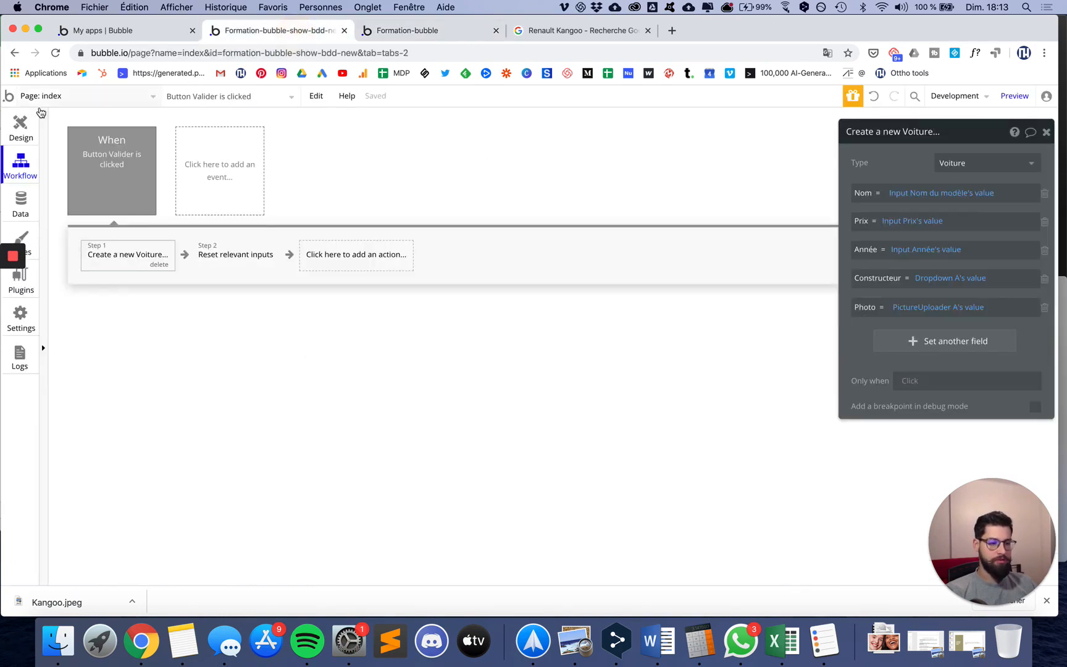
click(28, 122)
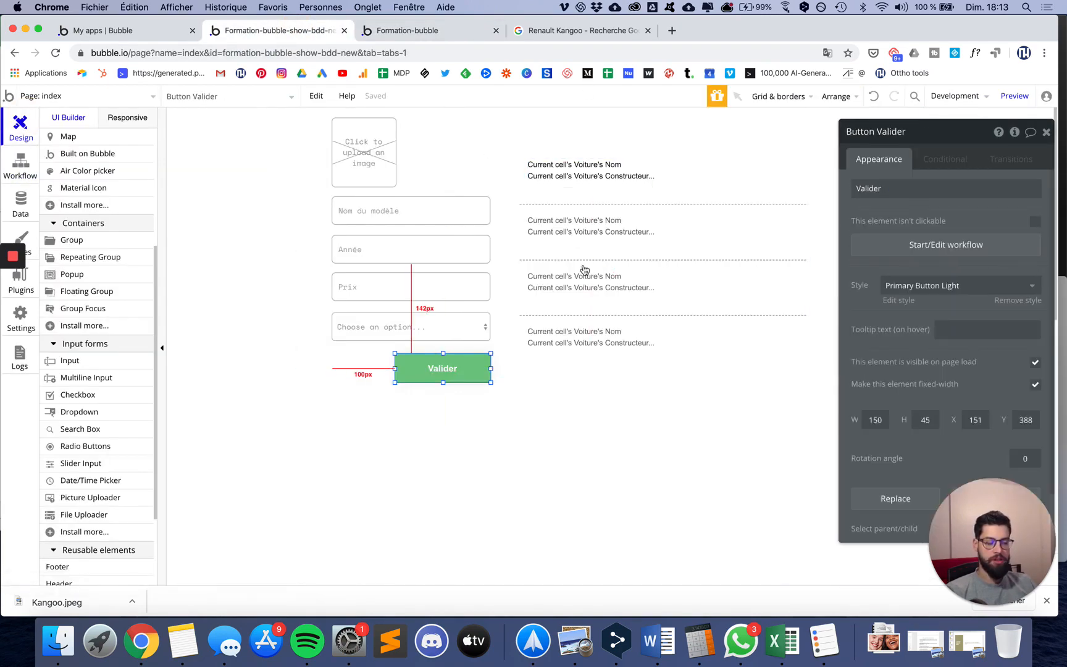
drag(558, 175, 604, 184)
key(Right)
key(Right)
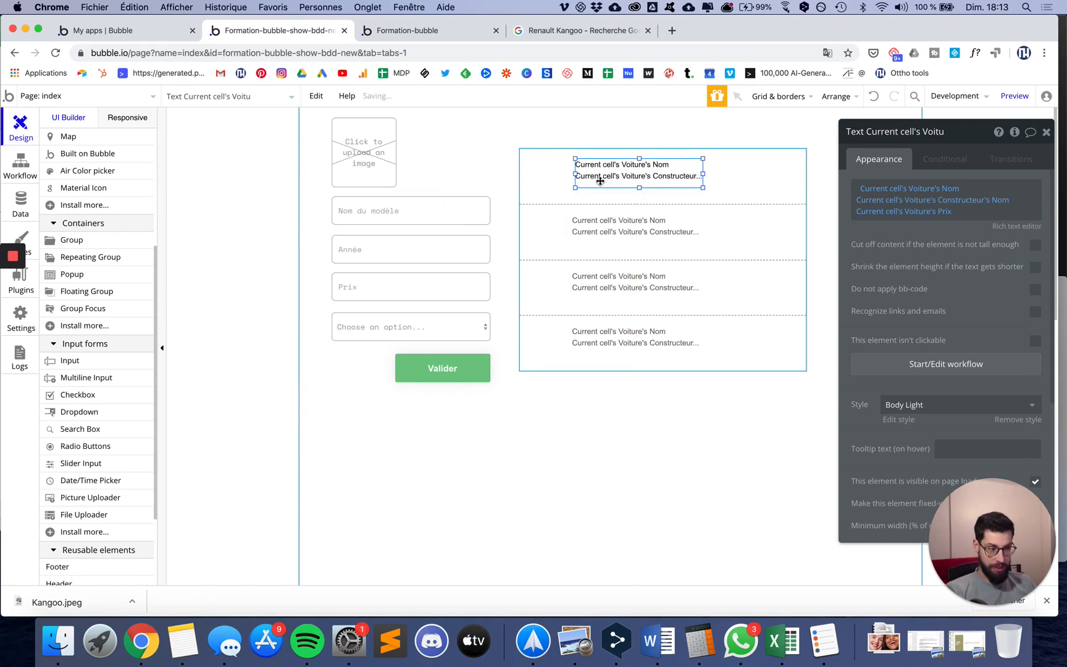
key(alt)
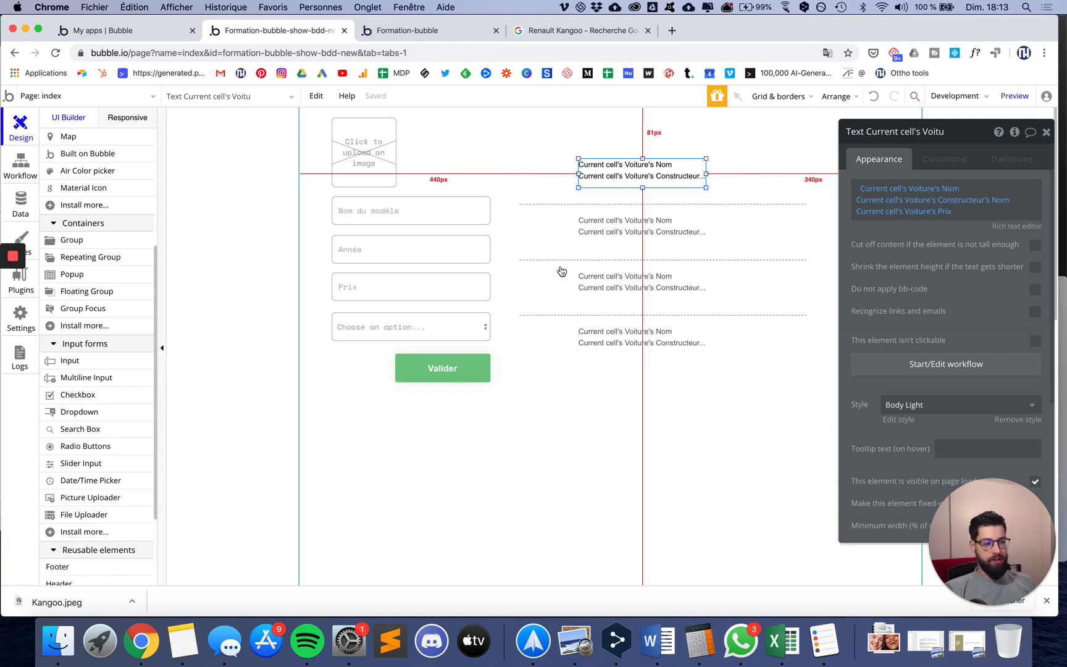
Step: Draw an image element about 59 by 59 px beside the text in the repeating group's first cell
scroll(57, 360, up, 5)
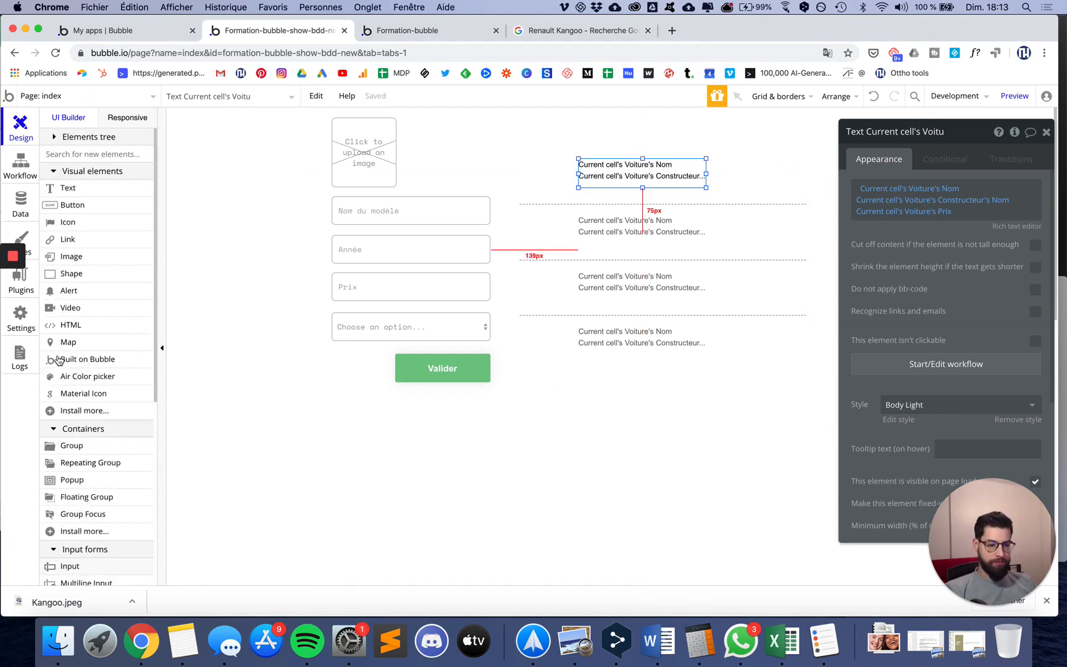
click(65, 257)
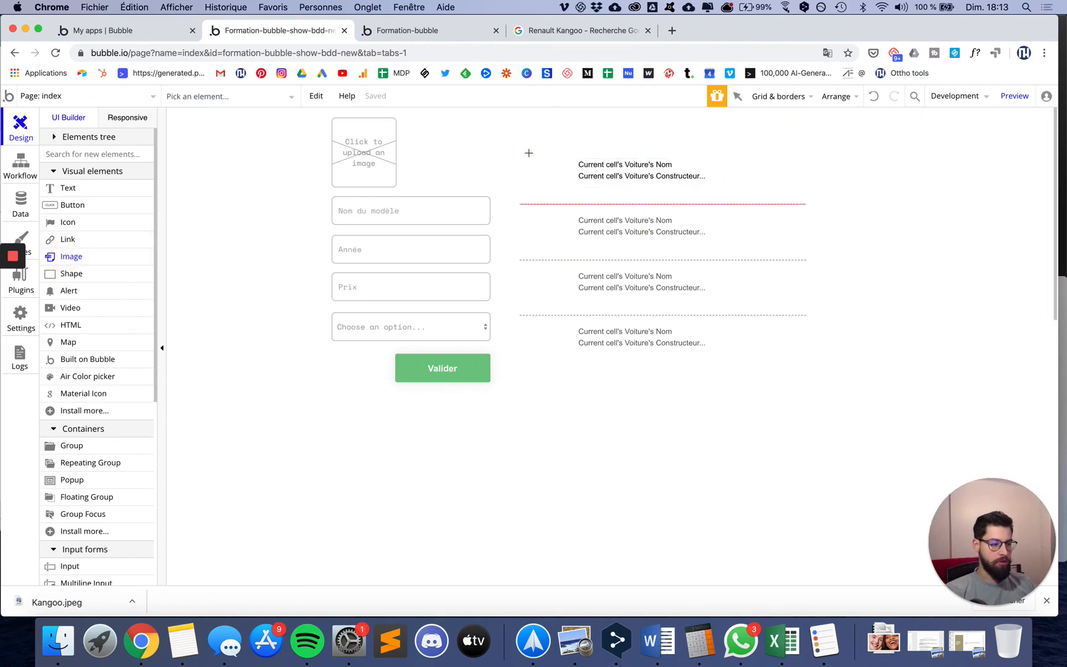
drag(528, 153, 551, 172)
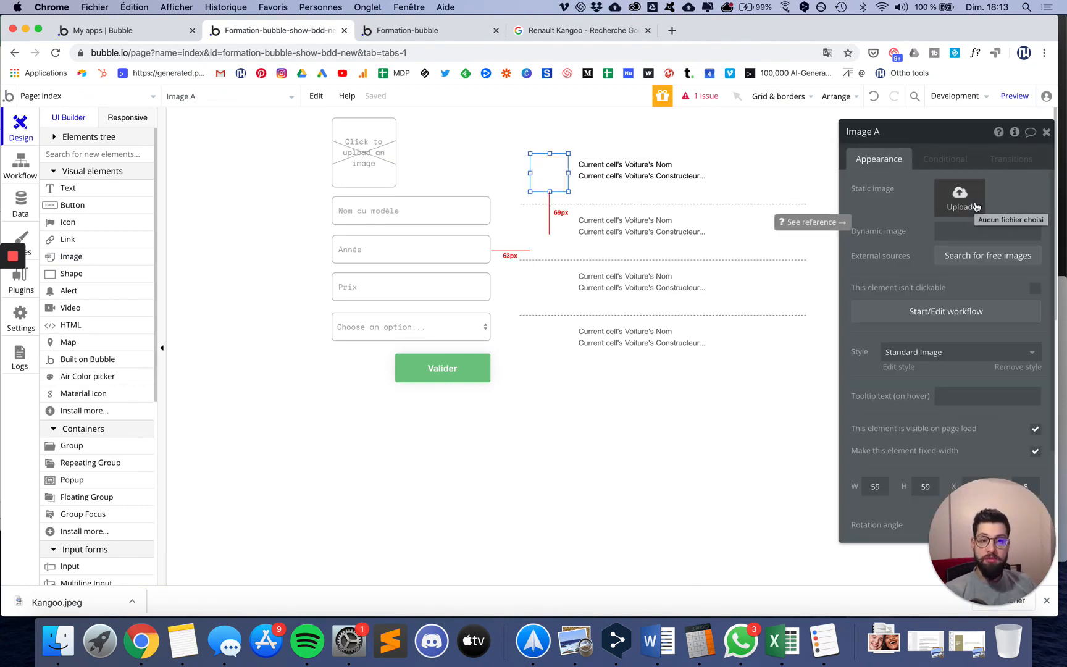
Step: Set the image's dynamic source to Current cell's Voiture's Photo
click(967, 238)
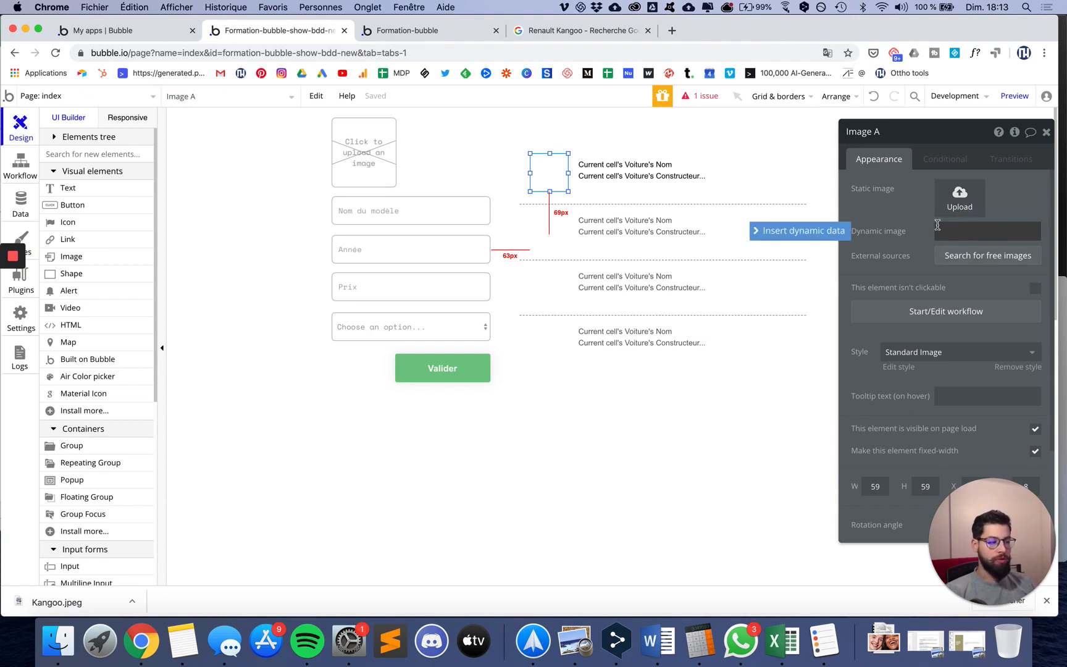
click(842, 230)
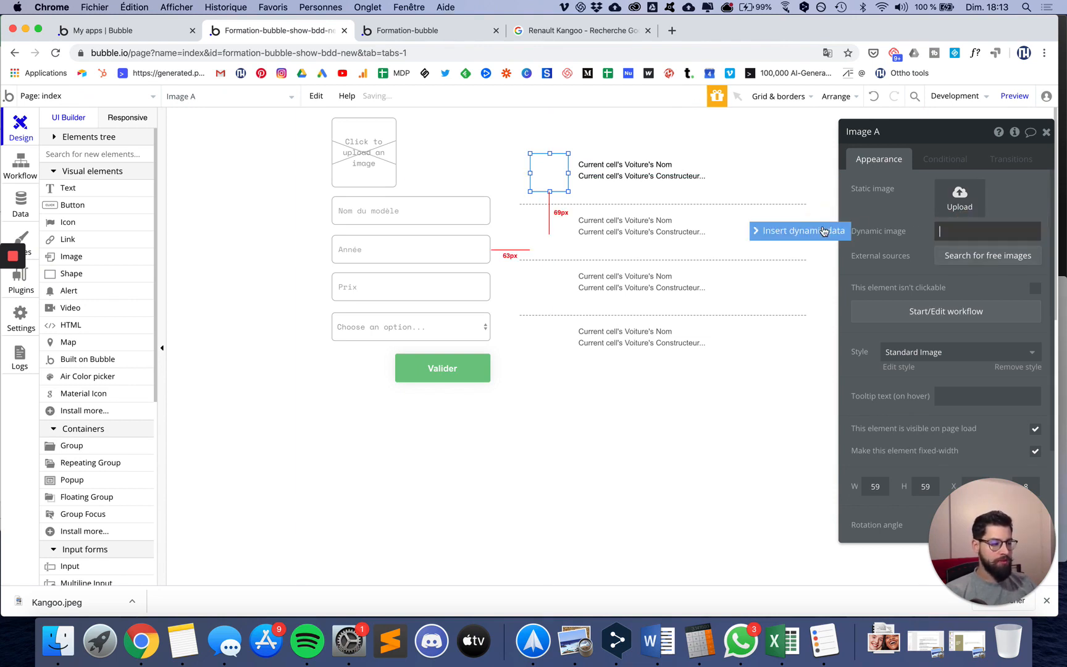
click(823, 230)
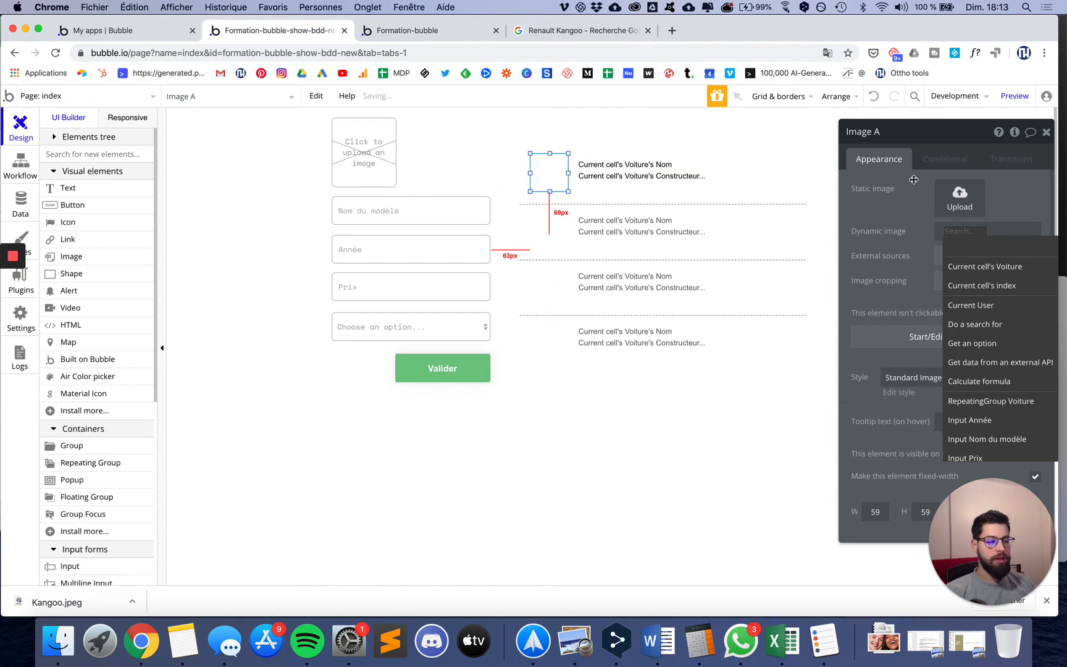
click(979, 266)
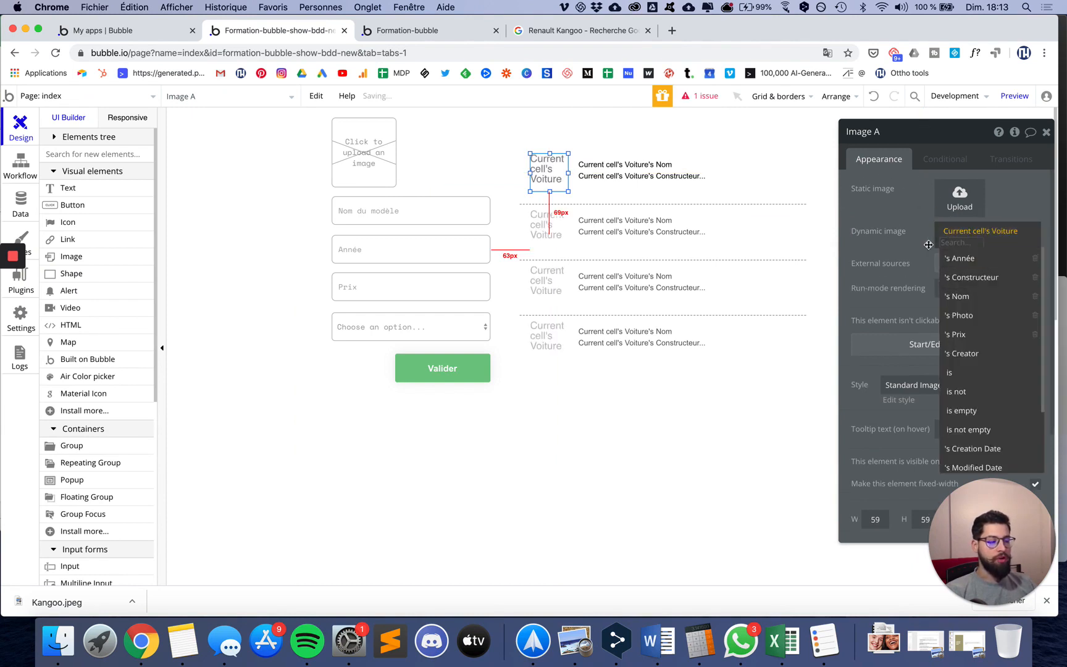
click(962, 315)
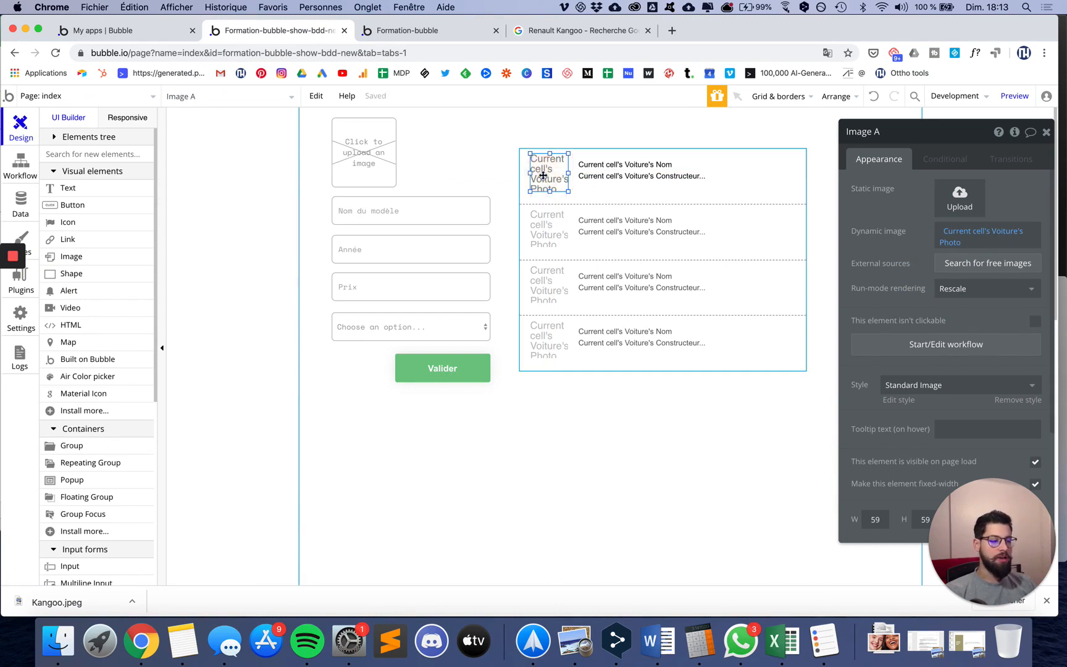
Step: Reload the page preview and check the photo of the Kangoo entry in the car list
click(432, 36)
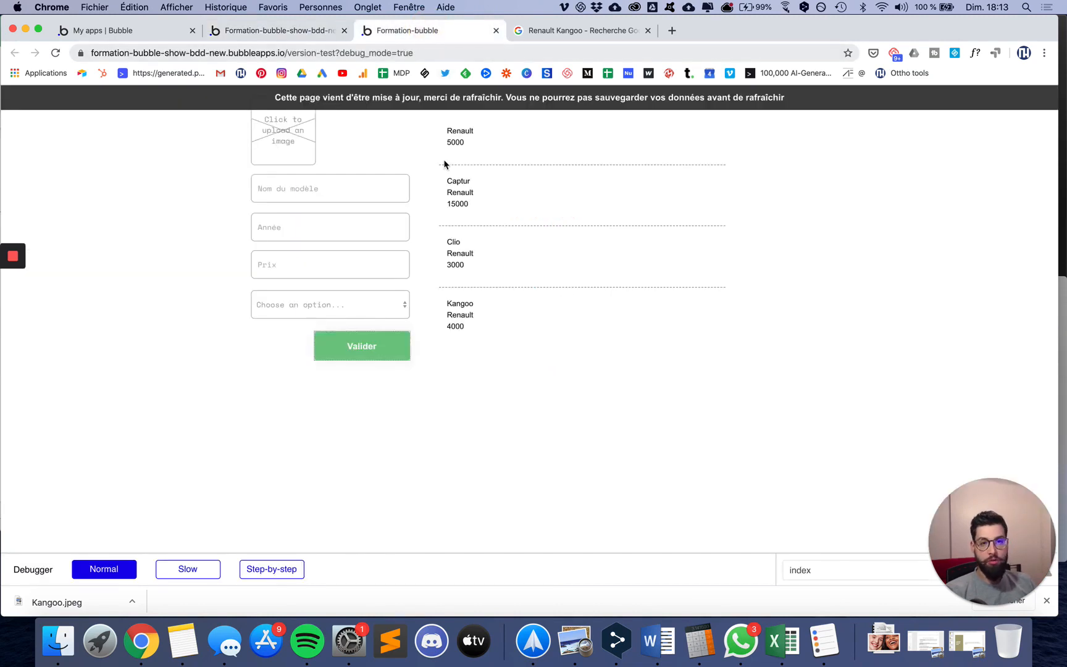
key(super+f)
key(super+r)
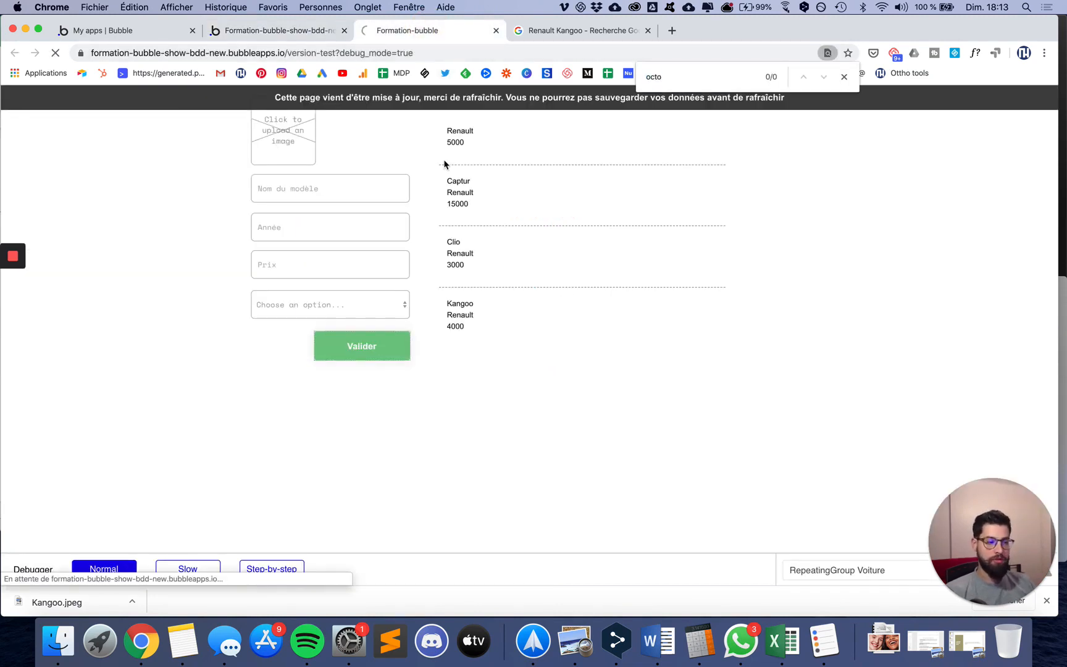
click(844, 78)
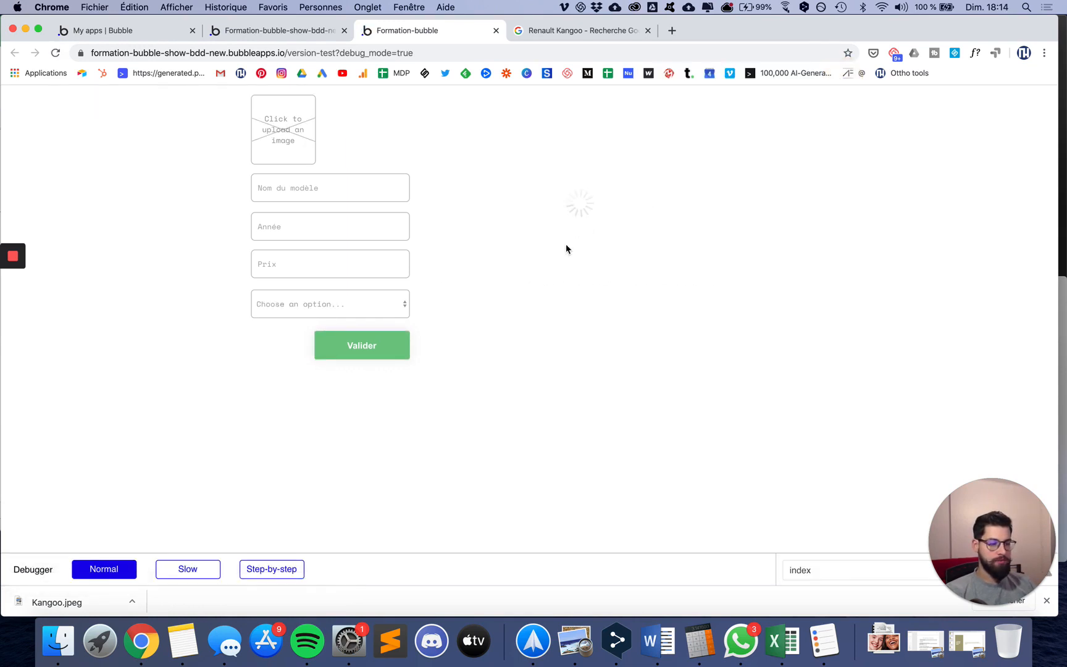
scroll(553, 258, down, 2)
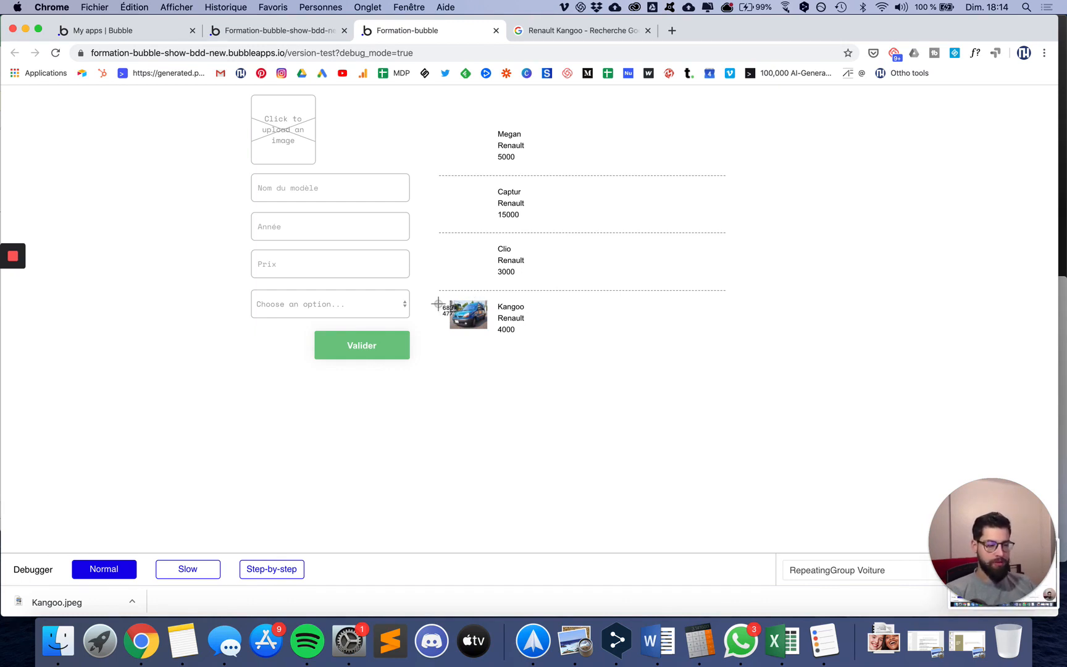
key(Escape)
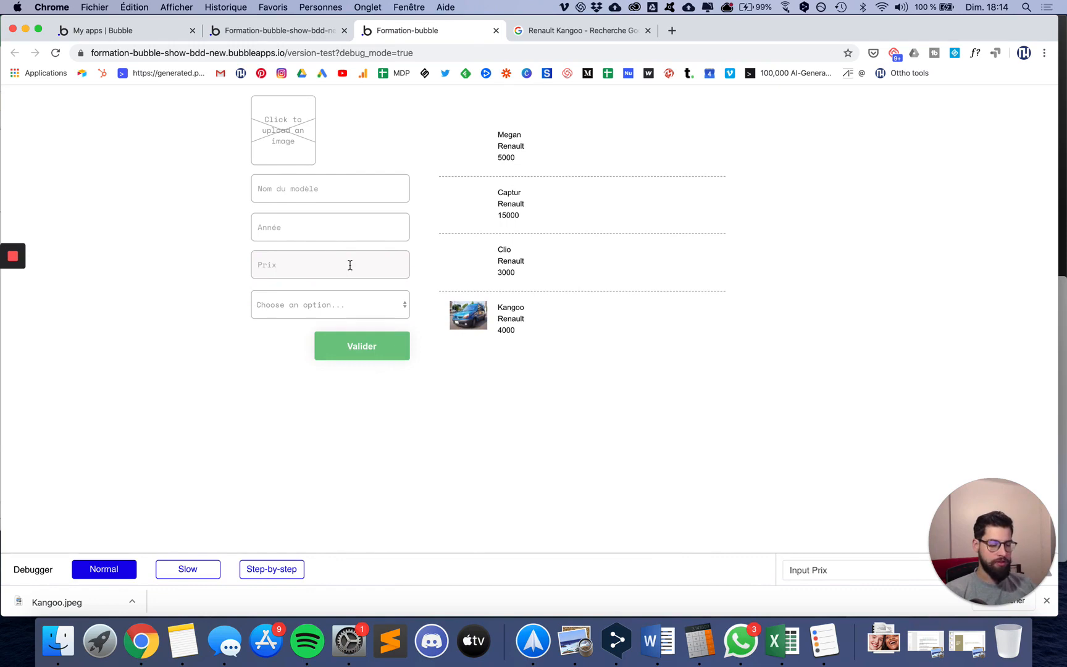
key(ctrl+super+c)
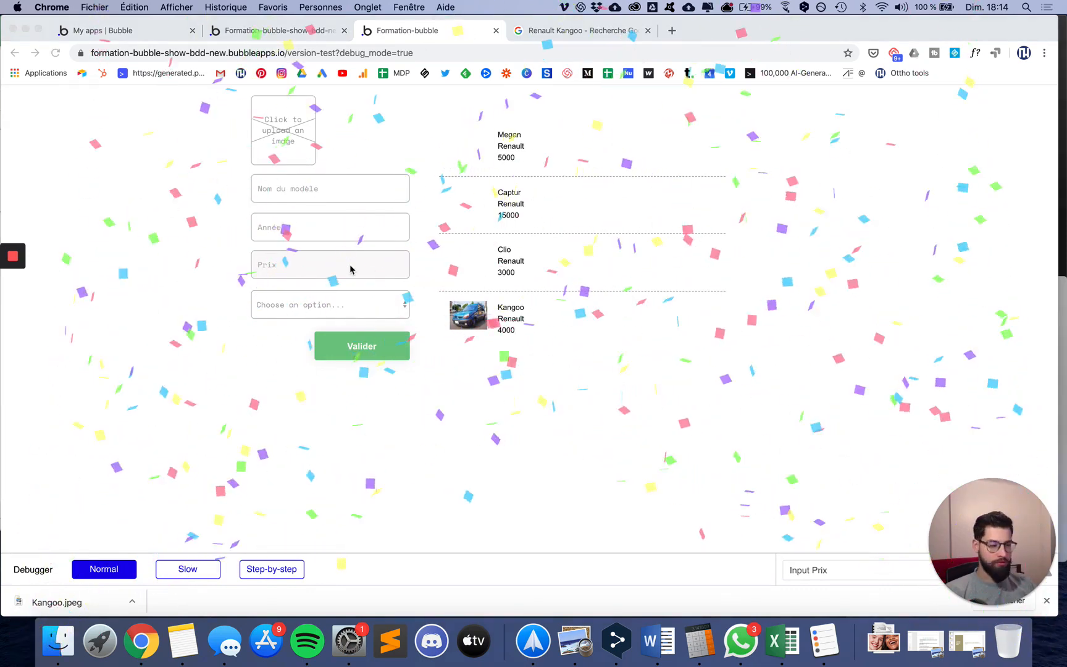